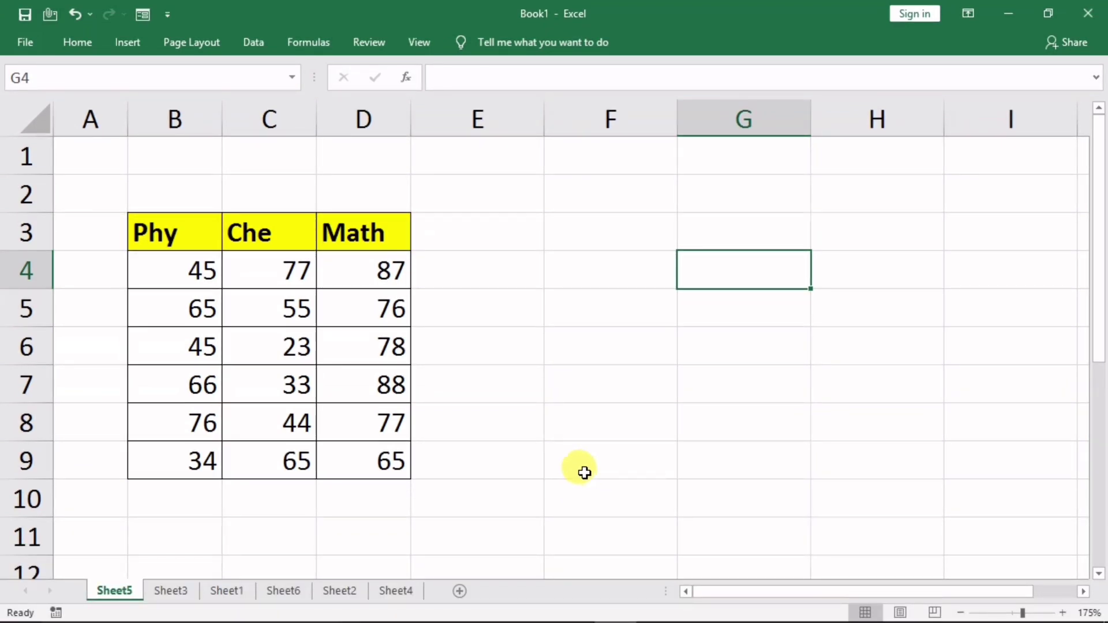
- Select cell E4 and start a formula with an equals sign
left_click(492, 280)
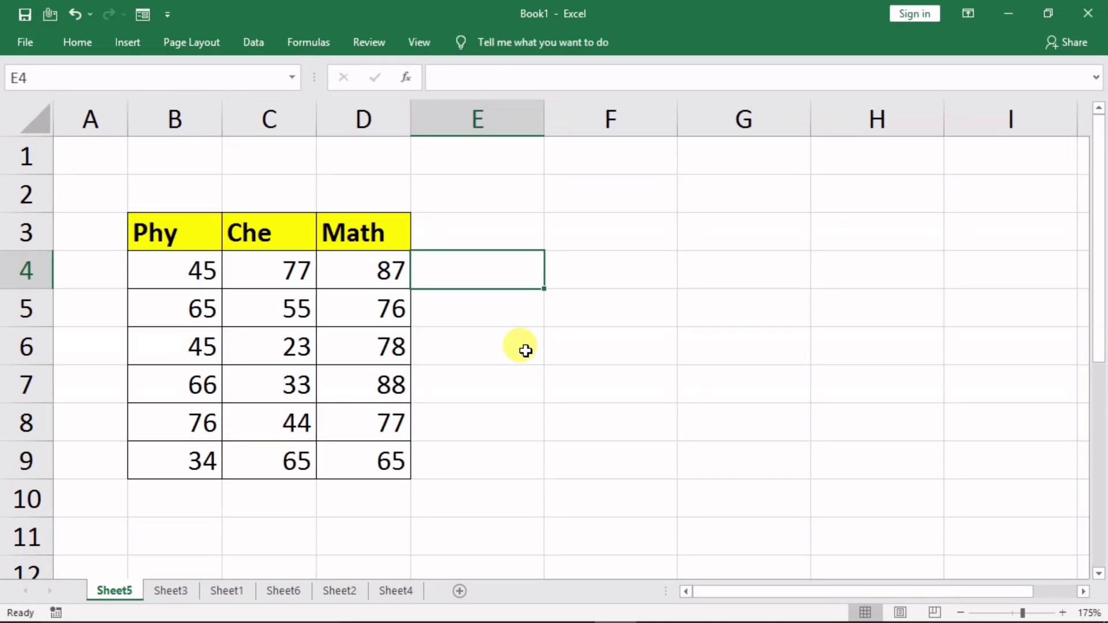
type("=")
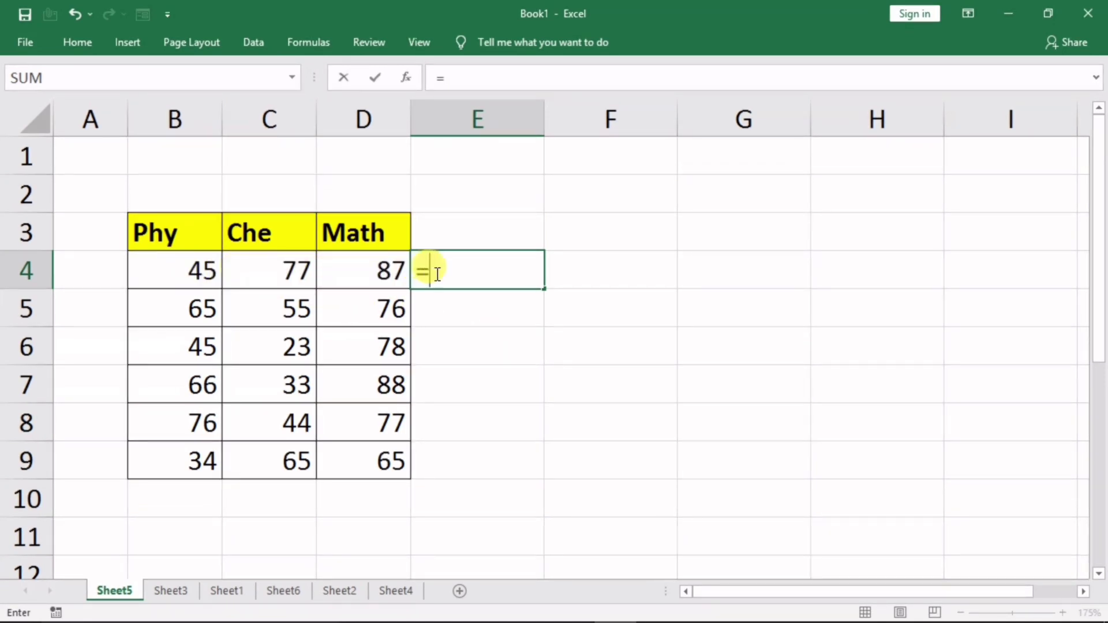
- Enter =B4+C4+D4 in E4 so row 4's Phy, Che and Math marks total 209
left_click(178, 271)
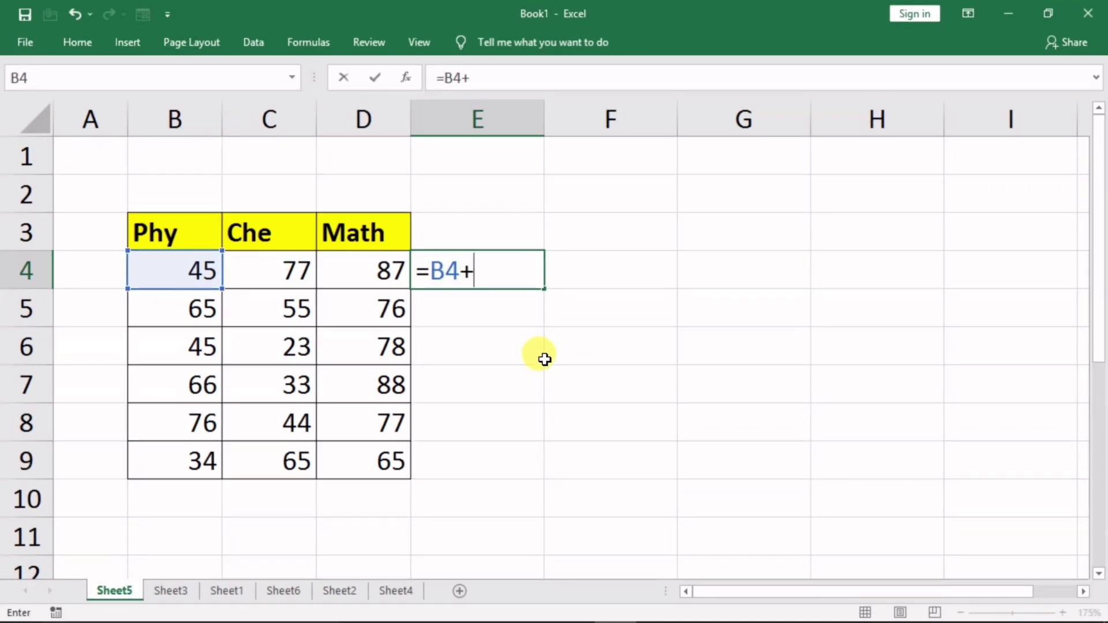
left_click(253, 279)
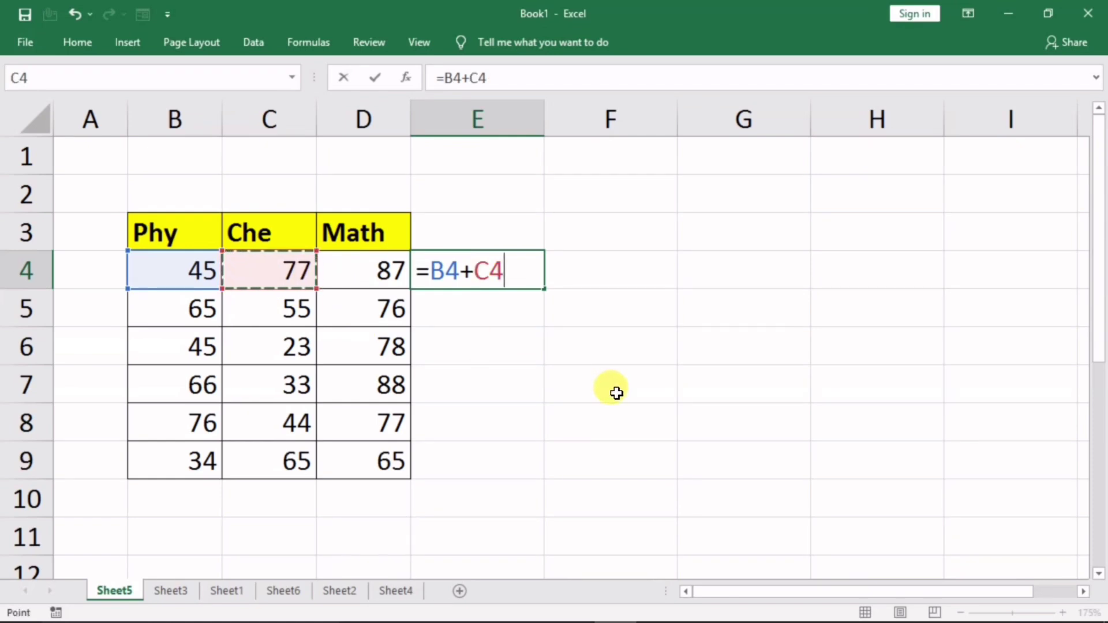
type("+")
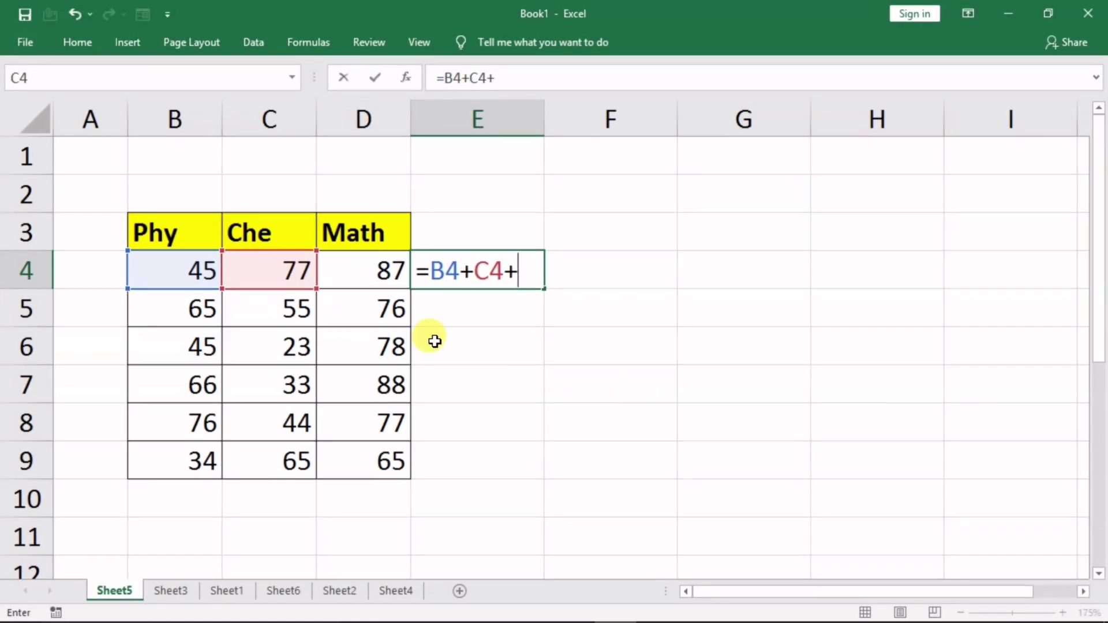
left_click(366, 277)
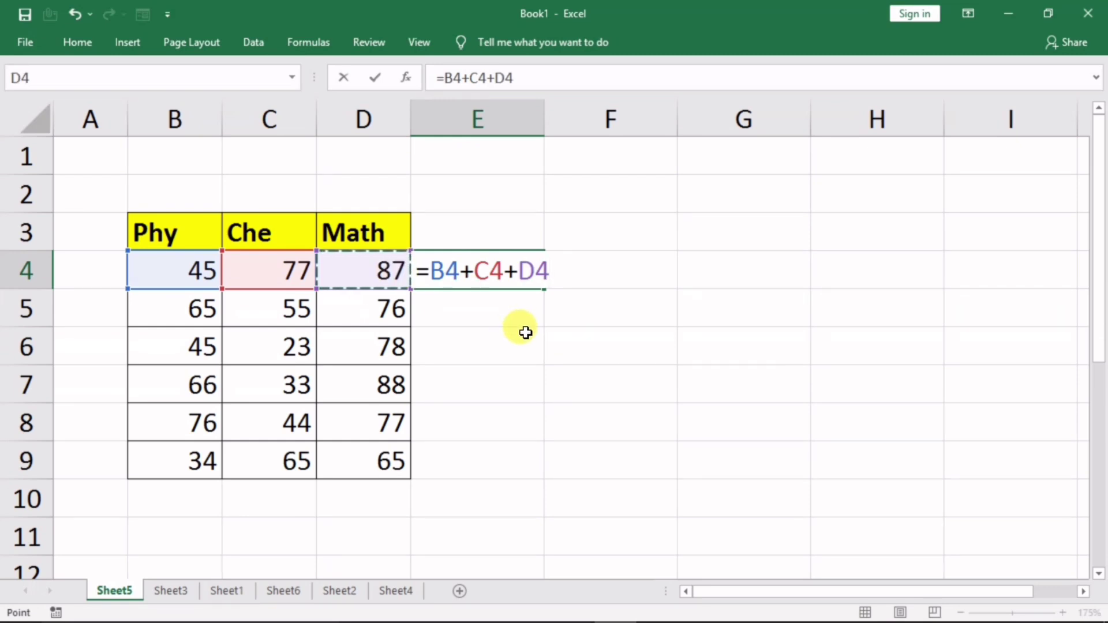
key("Return")
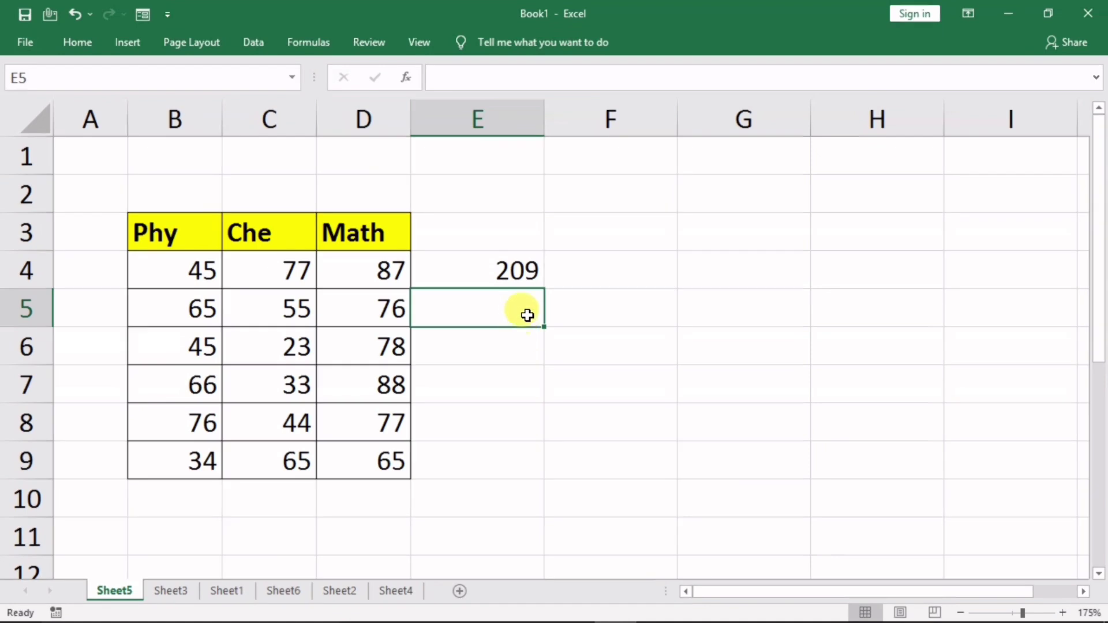
double_click(517, 275)
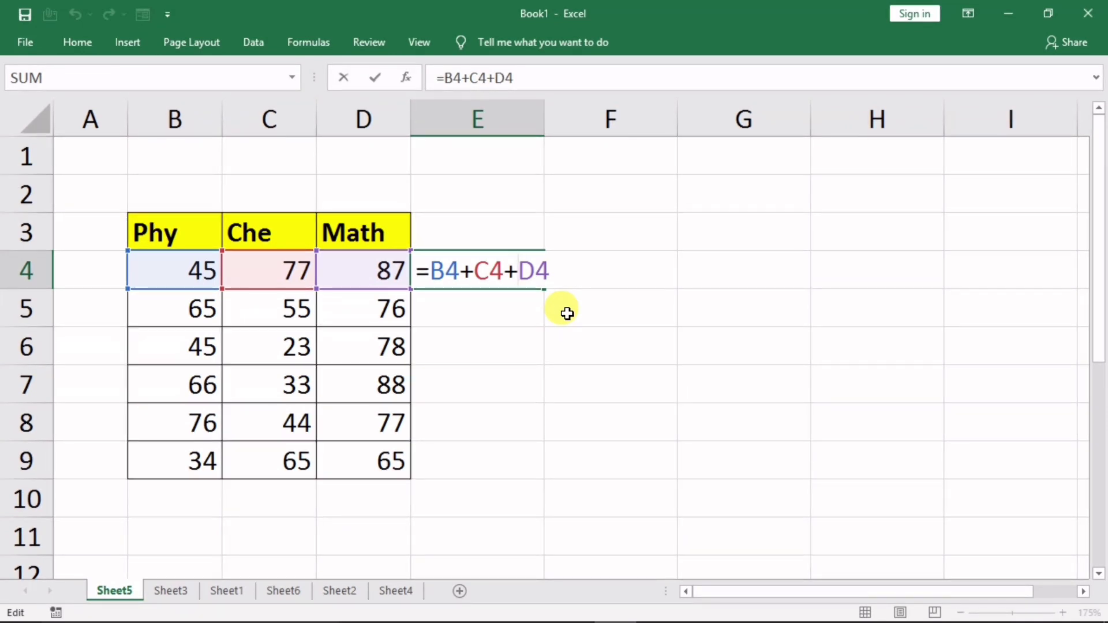
left_click(575, 338)
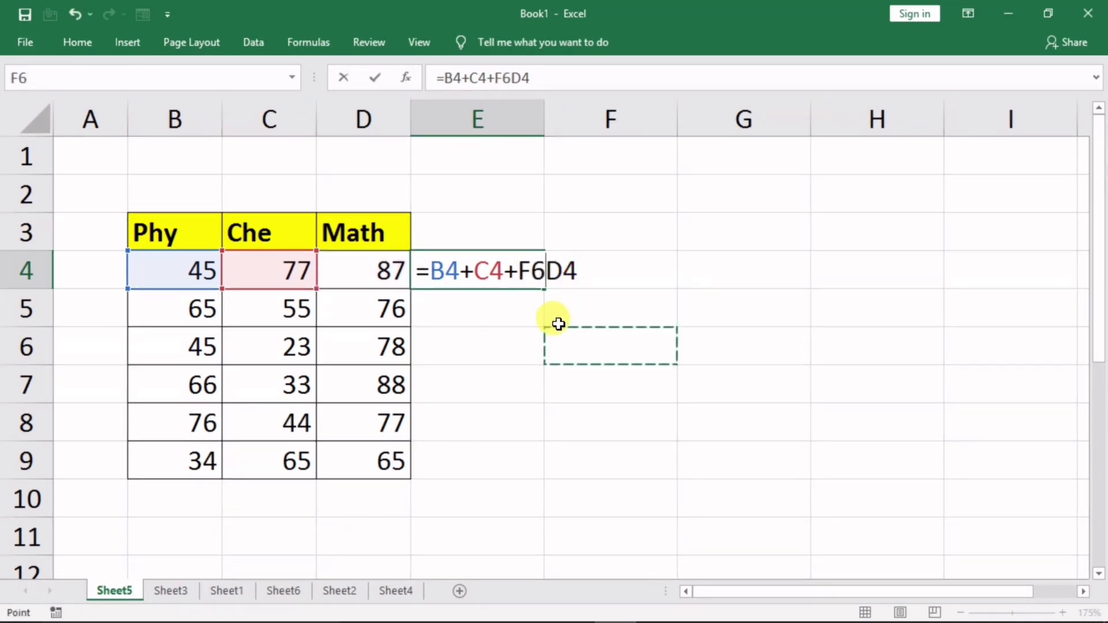
key("Escape")
left_click(619, 275)
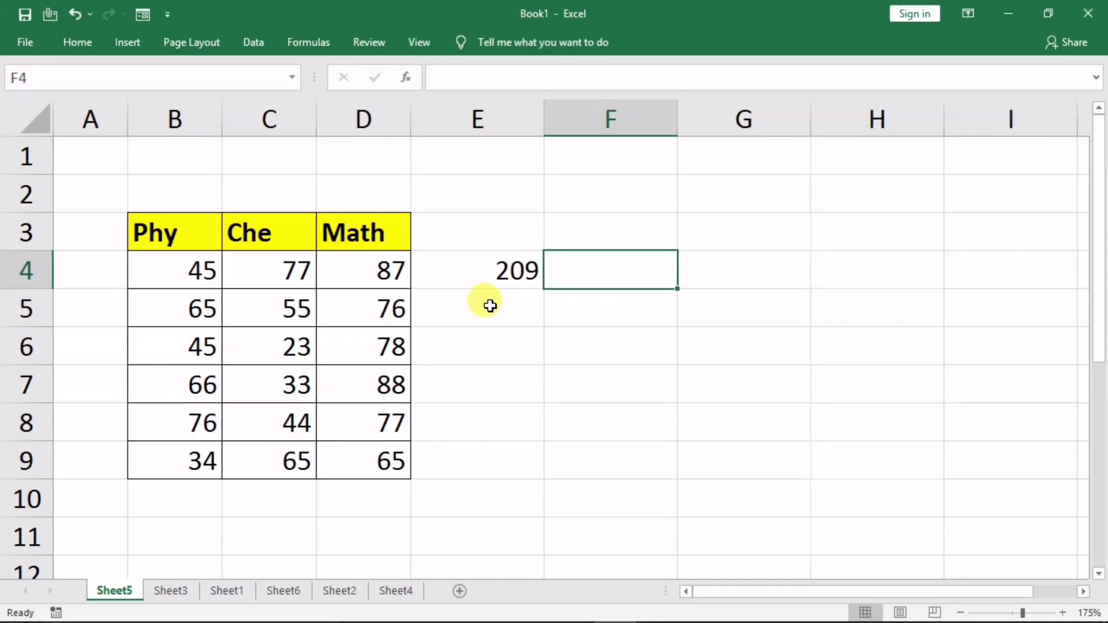
type("=")
left_click(183, 268)
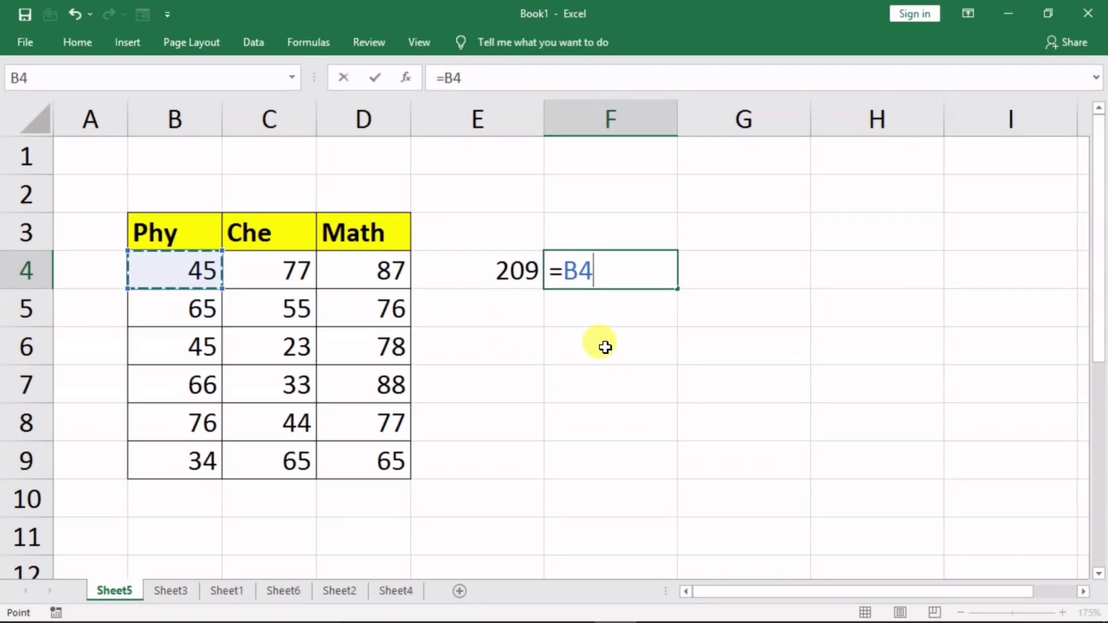
type("*")
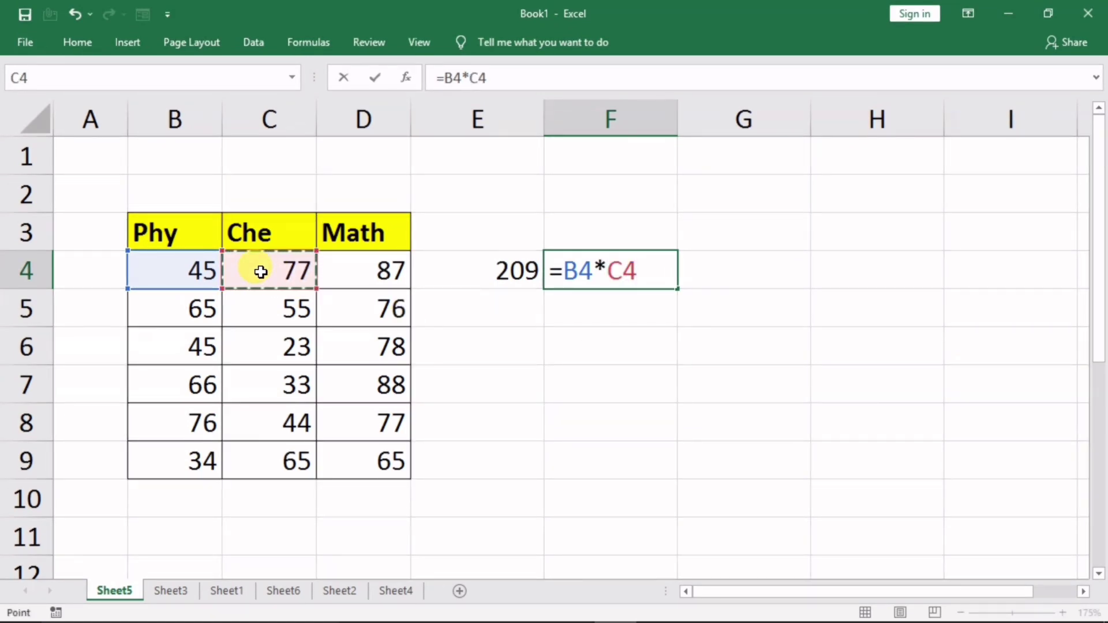
key("Return")
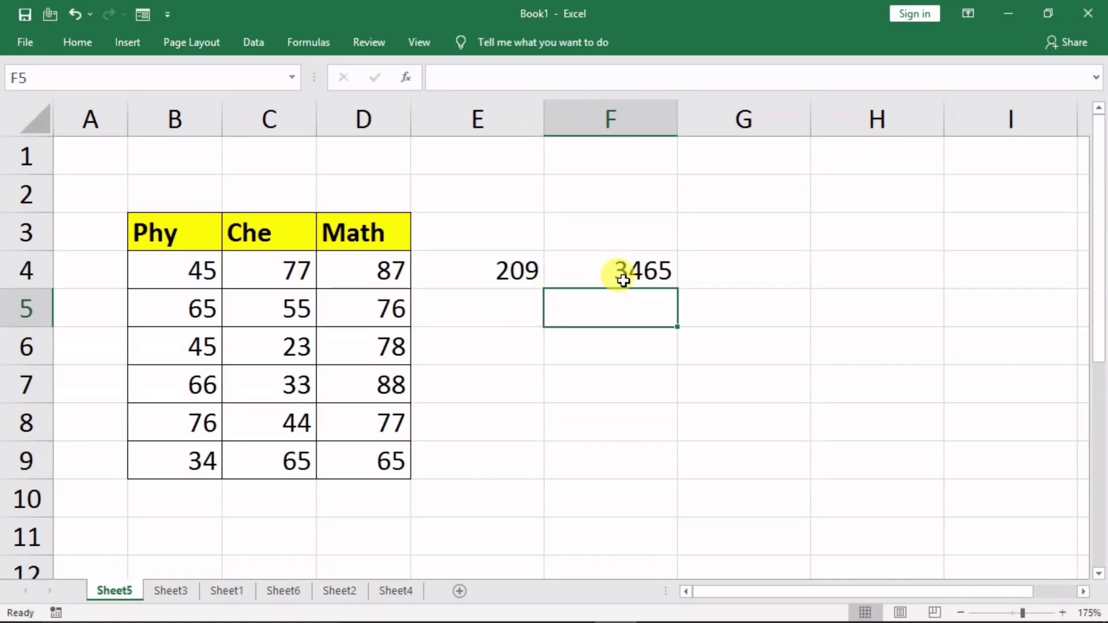
double_click(624, 279)
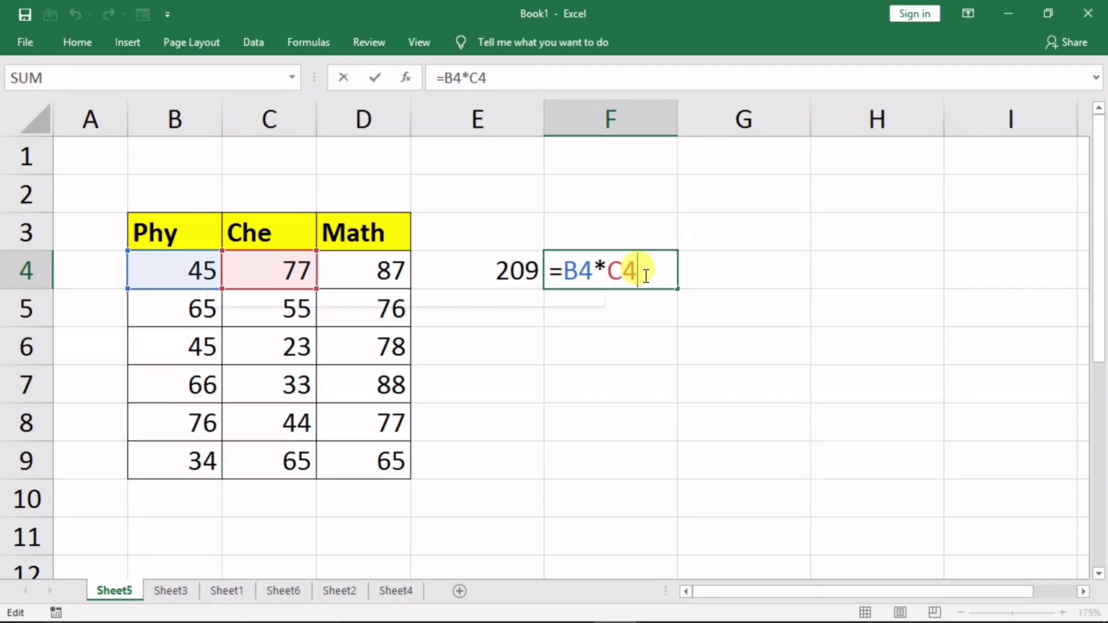
key("Delete")
key("BackSpace")
key("BackSpace")
key("BackSpace")
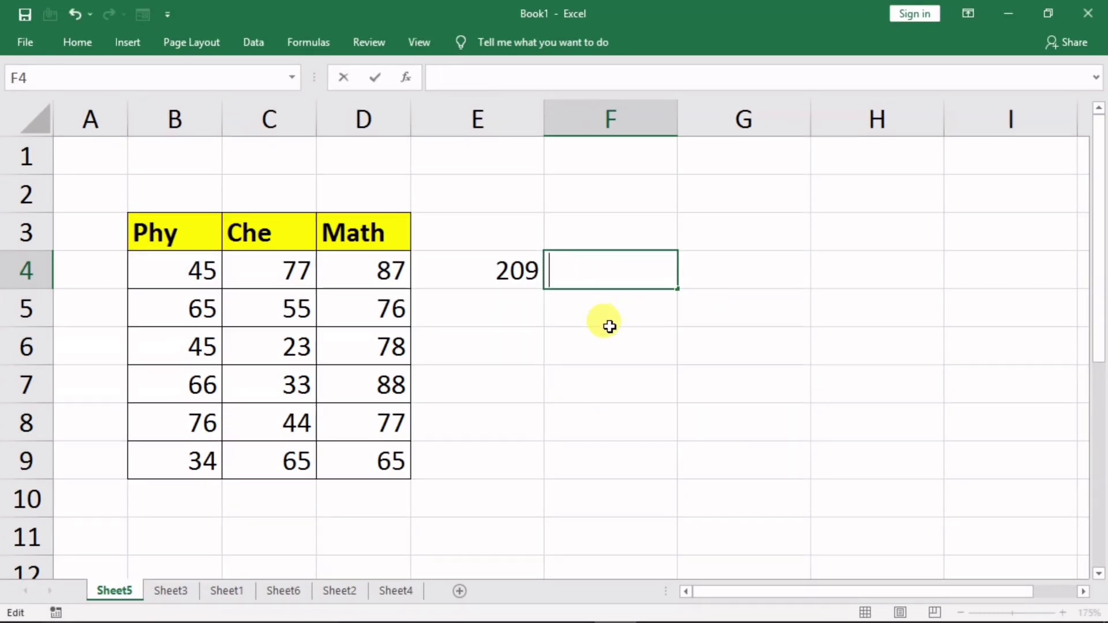
key("Return")
left_click(494, 265)
double_click(511, 280)
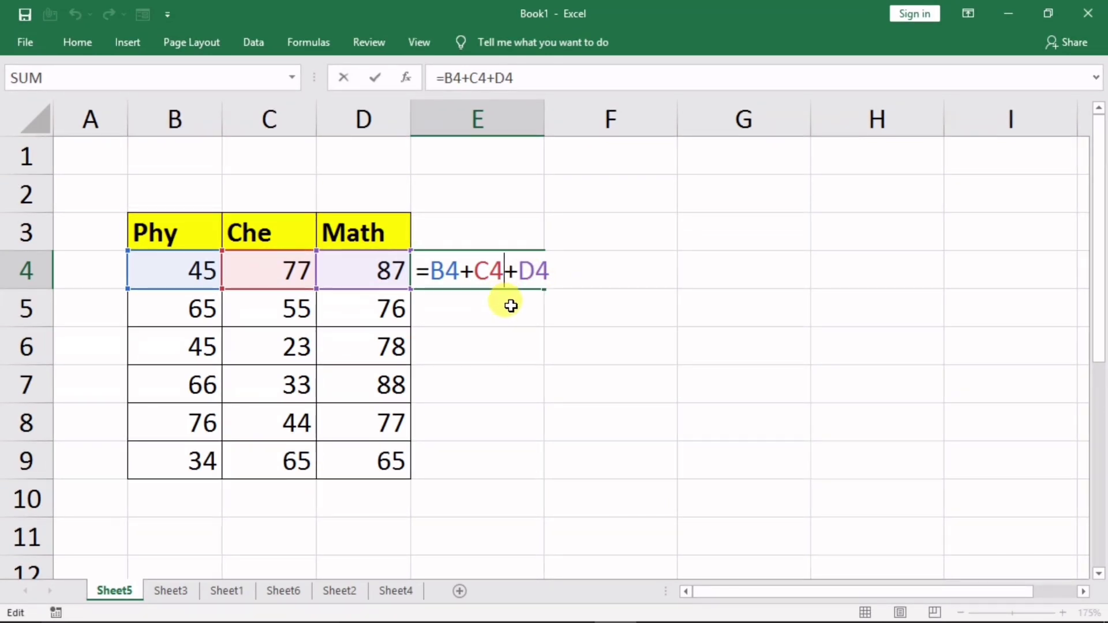
key("Return")
scroll(551, 358, "down", 2)
scroll(552, 358, "up", 2)
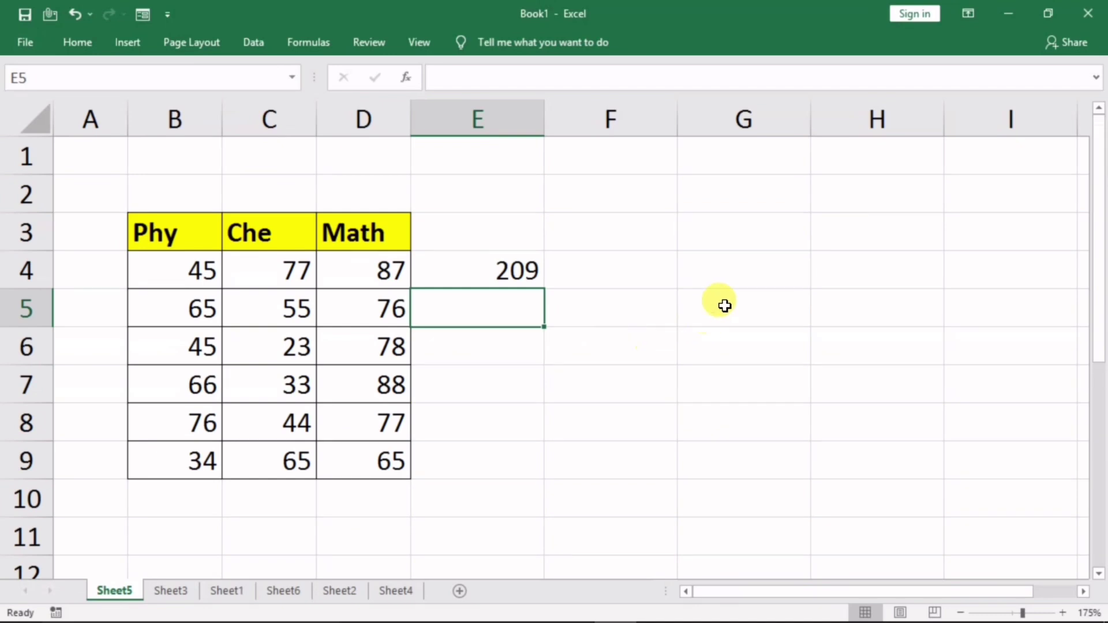
left_click(735, 270)
- Enter 10 in G4 and 2 in H4, then =G4/H4 in I4 to show 5
type("1")
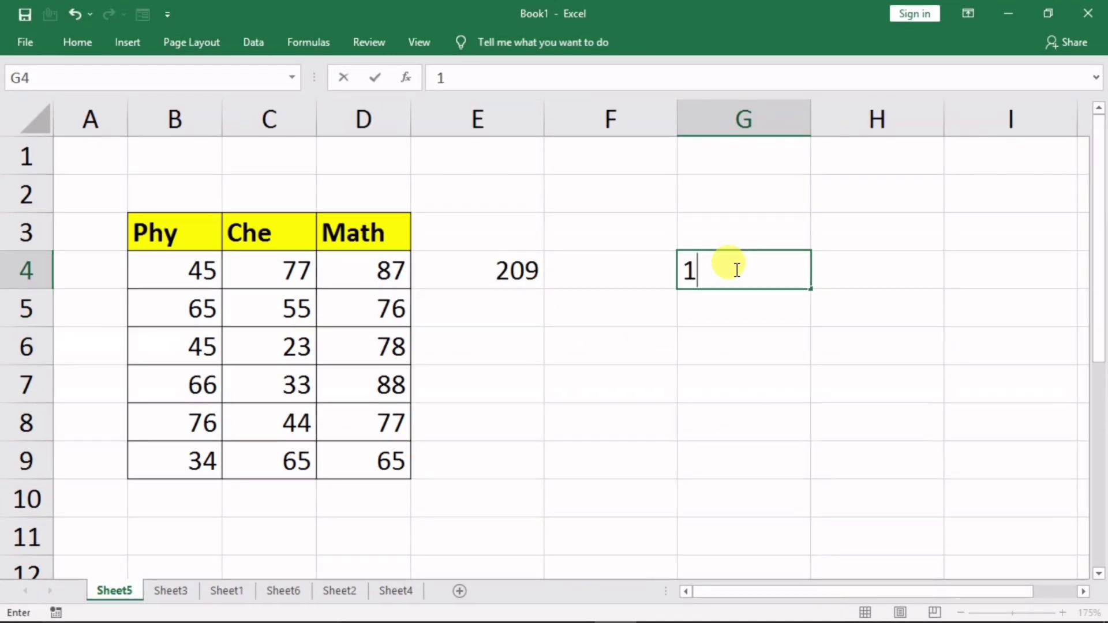
type("0")
left_click(840, 268)
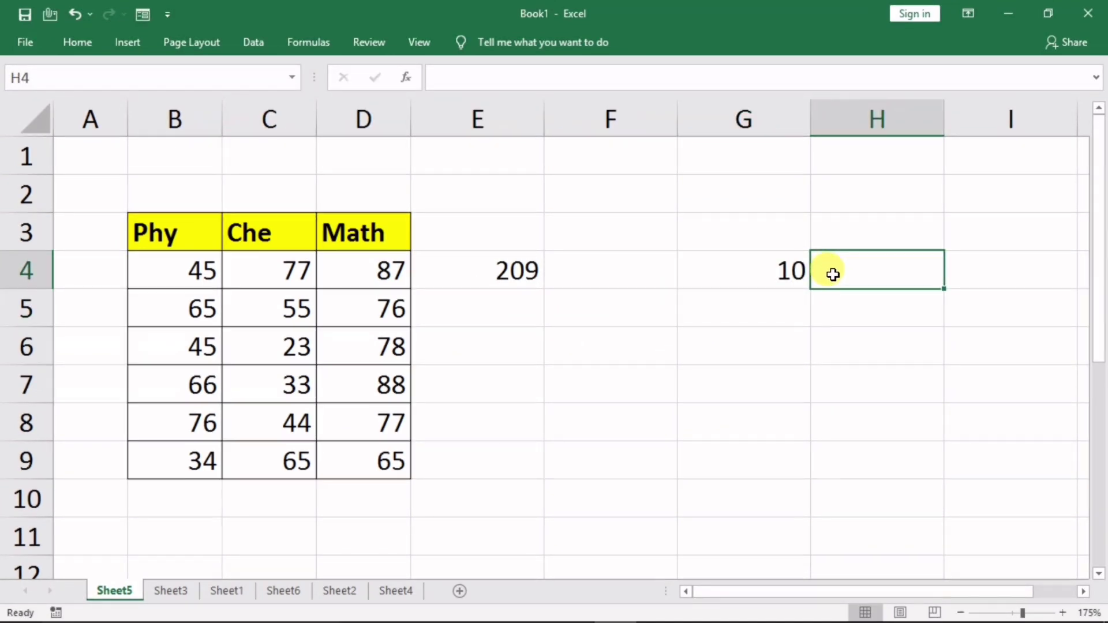
type("2")
left_click(959, 277)
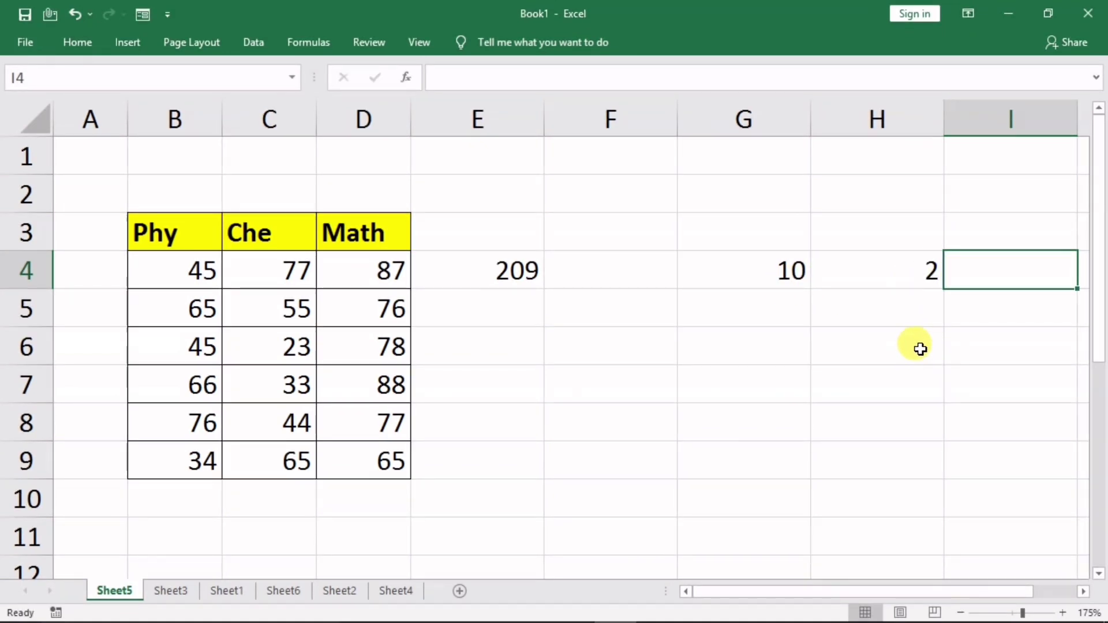
type("=")
left_click(812, 280)
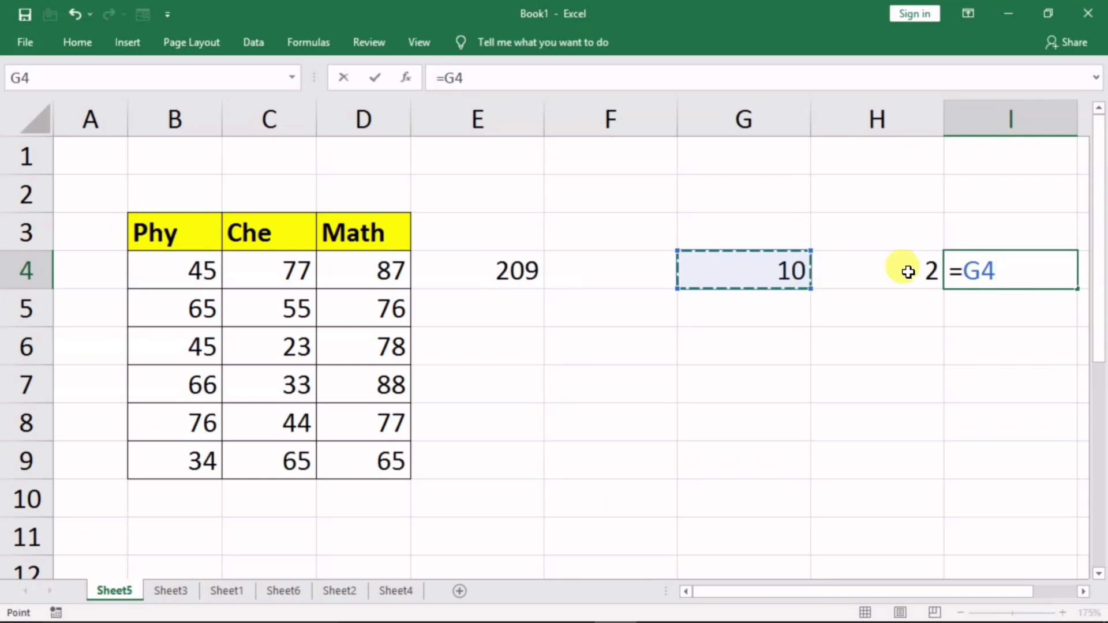
type("/")
left_click(886, 275)
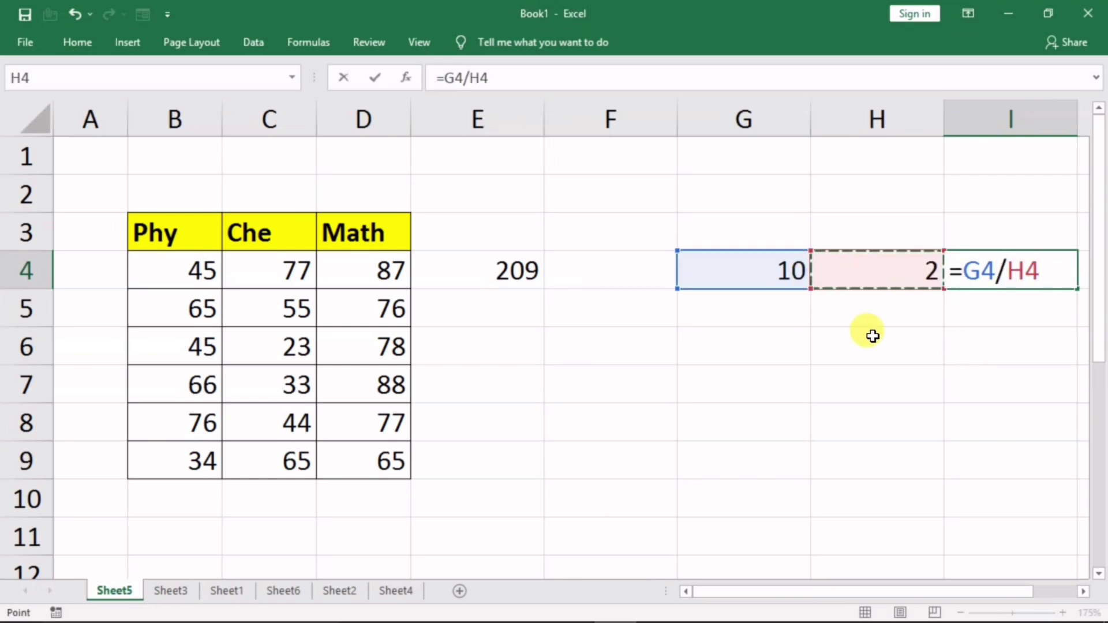
key("Return")
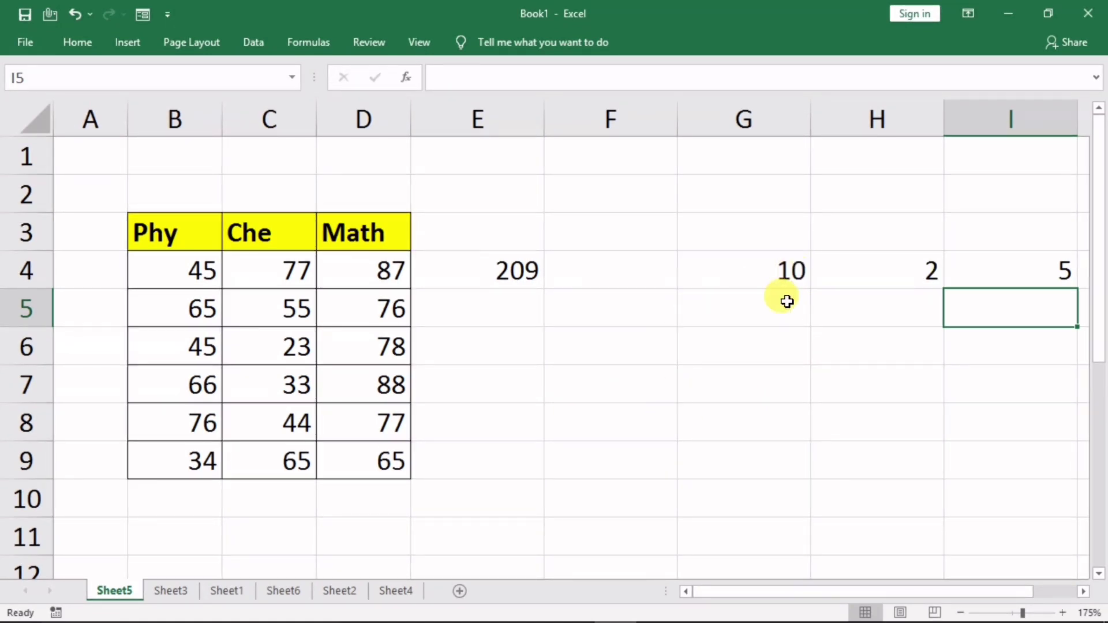
- Enter =G4-H4 in H6 to subtract the sample values, giving 8
left_click(839, 334)
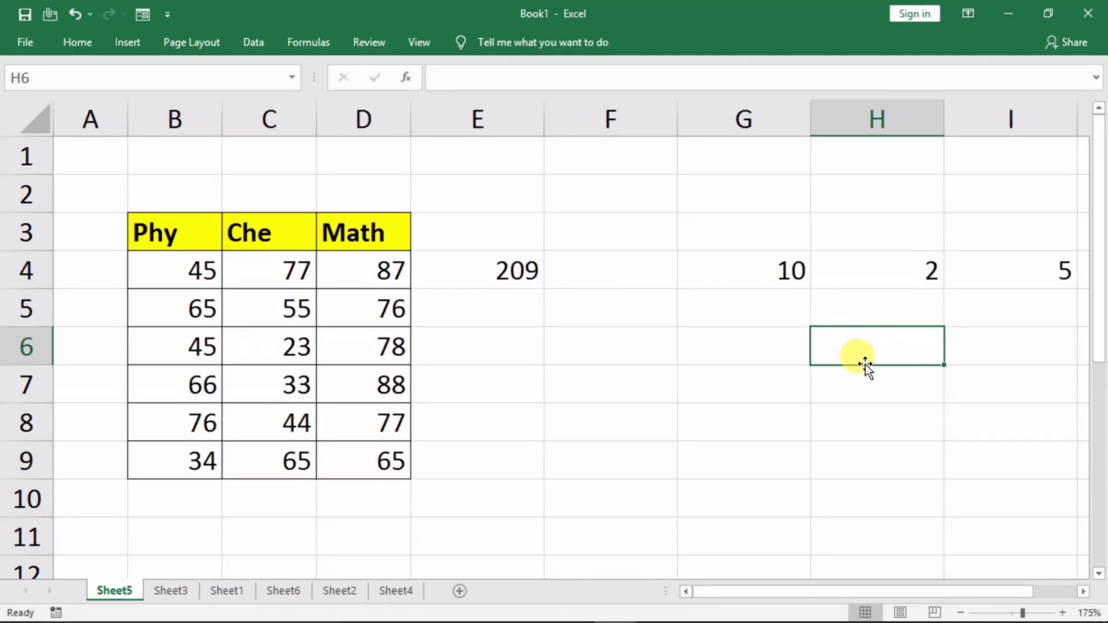
type("=")
left_click(750, 272)
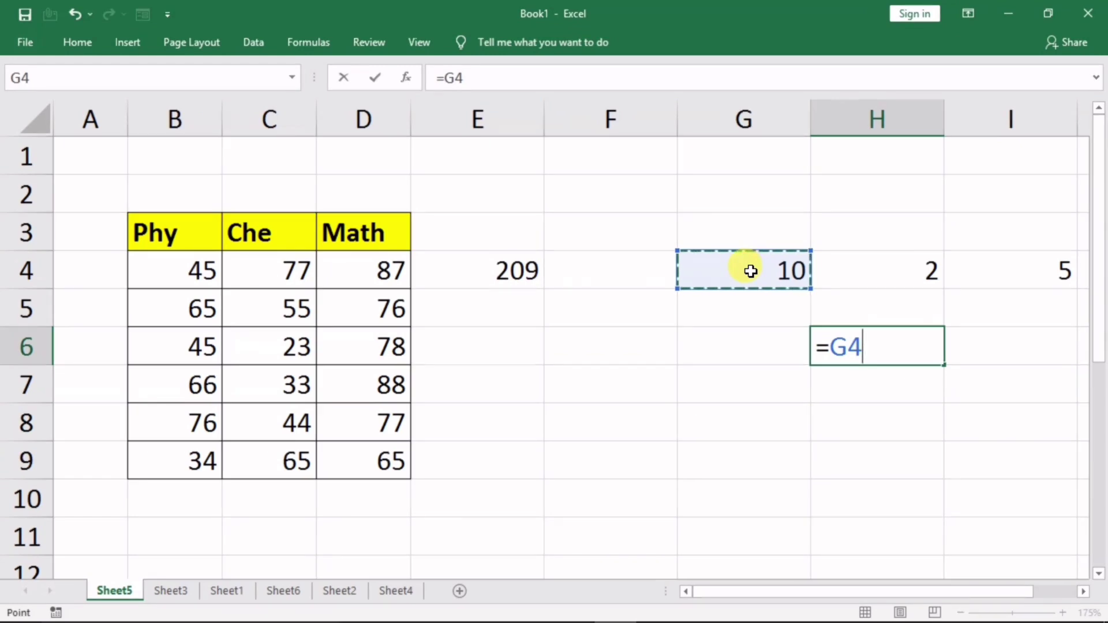
type("-")
left_click(895, 270)
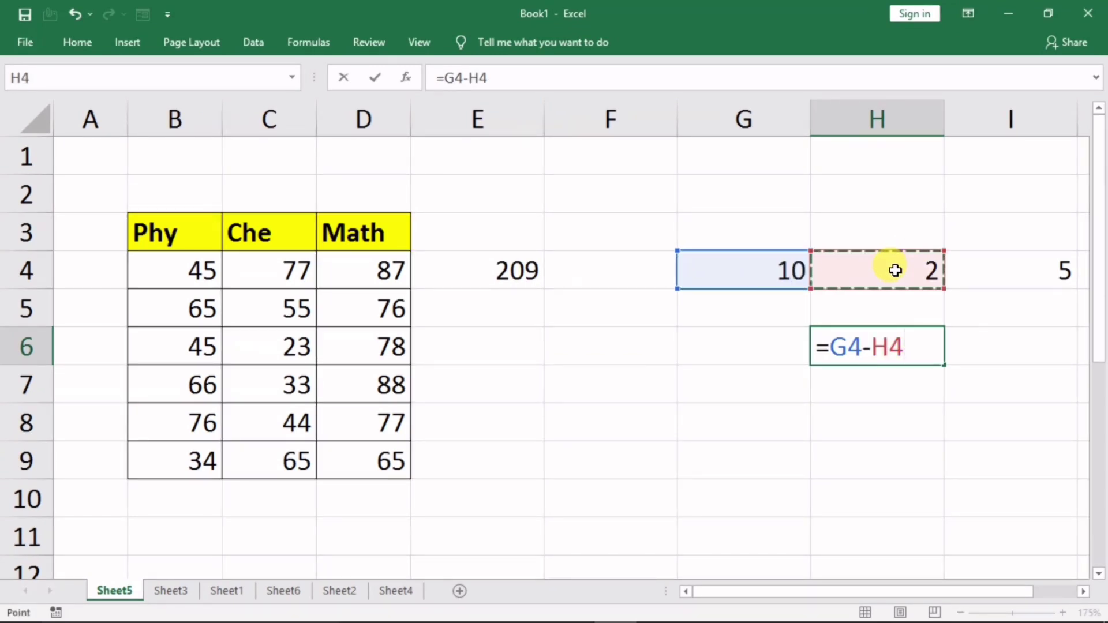
key("Return")
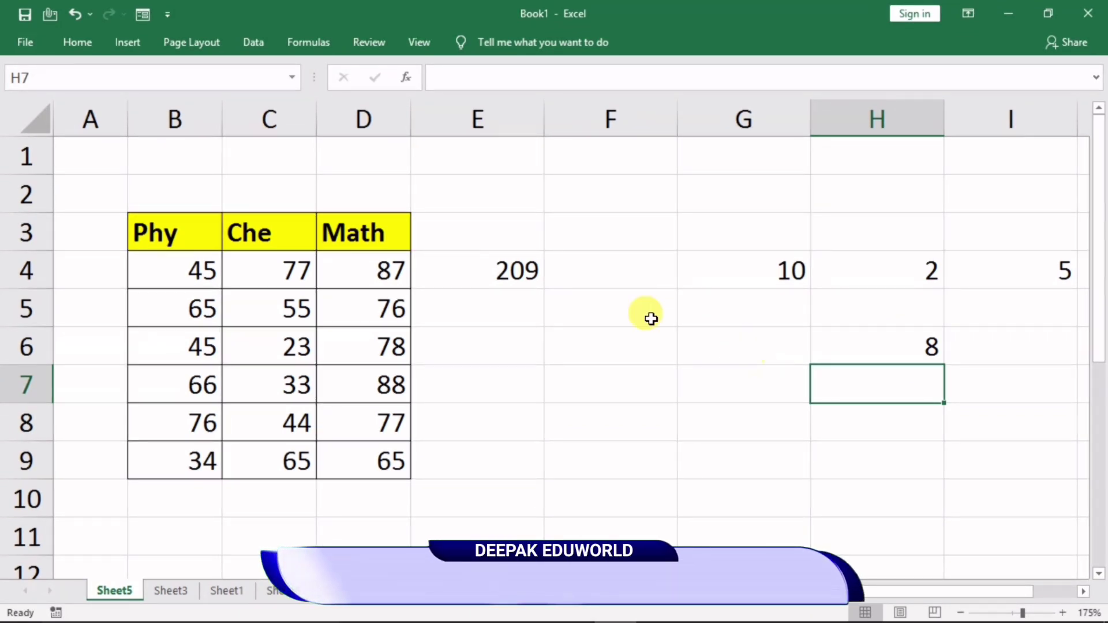
- Delete the calculated values in E4:I7 and check row 4's marks sum in the status bar
mouse_move(508, 260)
left_mouse_down()
mouse_move(871, 301)
mouse_move(997, 300)
mouse_move(987, 373)
left_mouse_up()
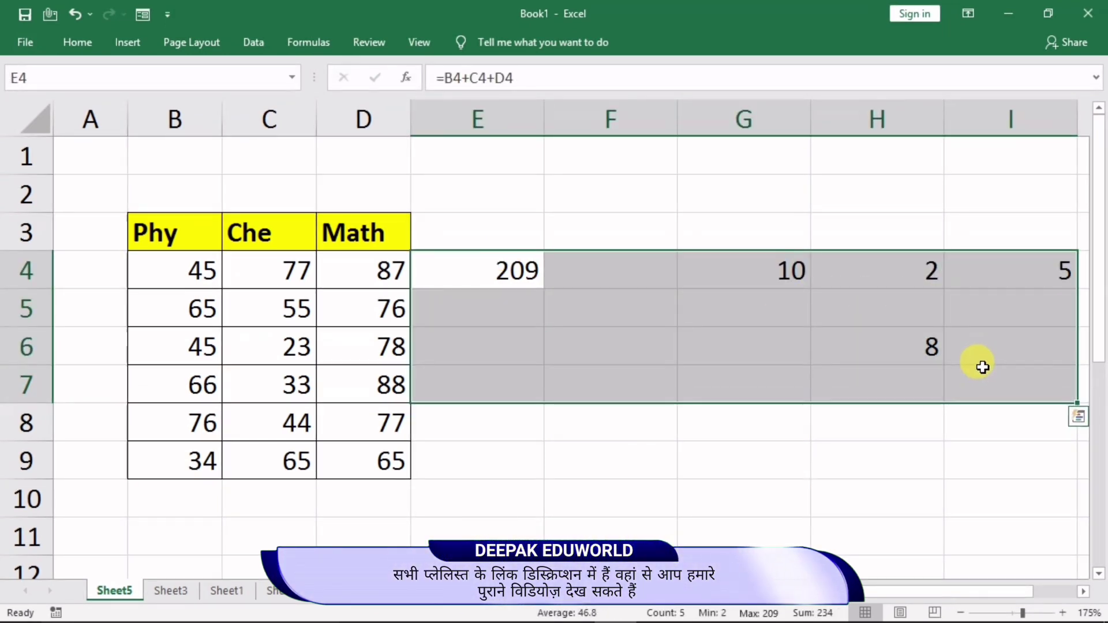
key("Delete")
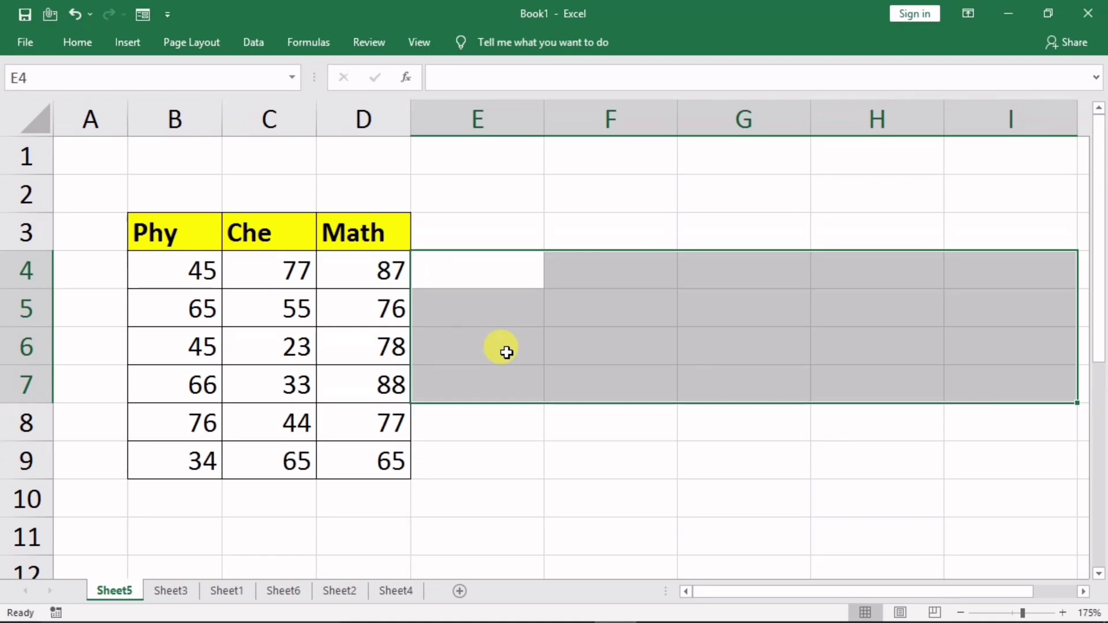
left_click(497, 280)
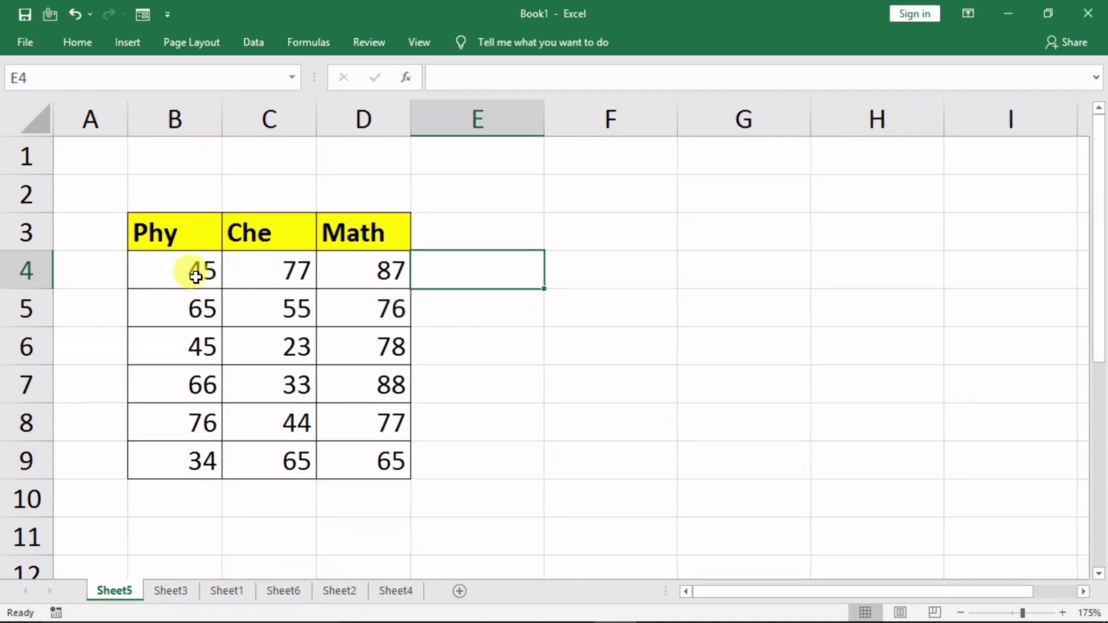
left_click_drag(190, 272, 361, 274)
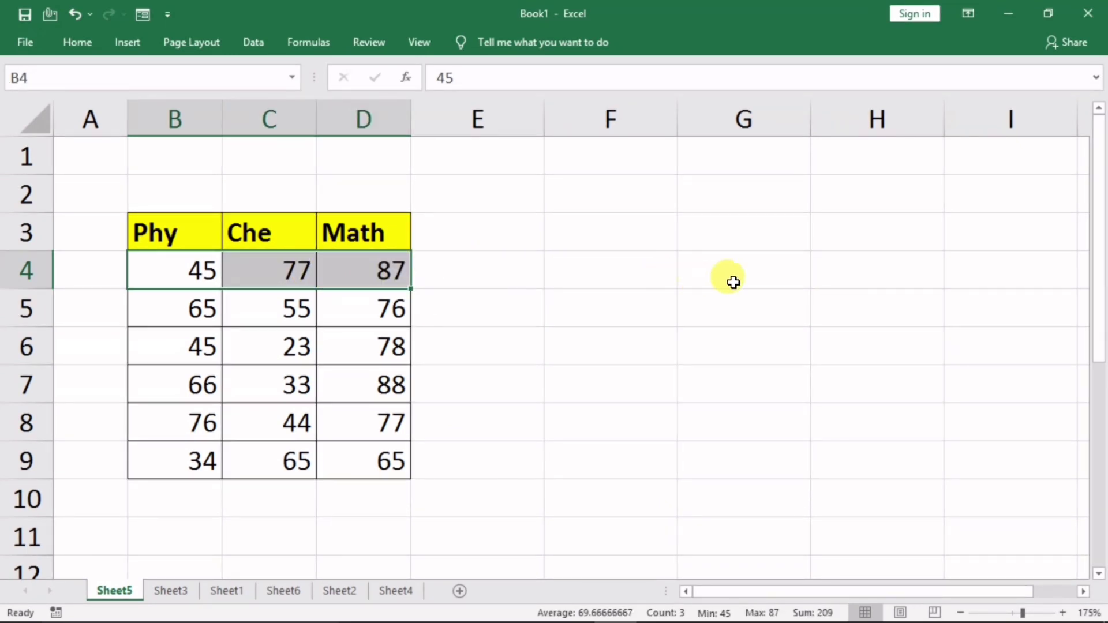
left_click(488, 276)
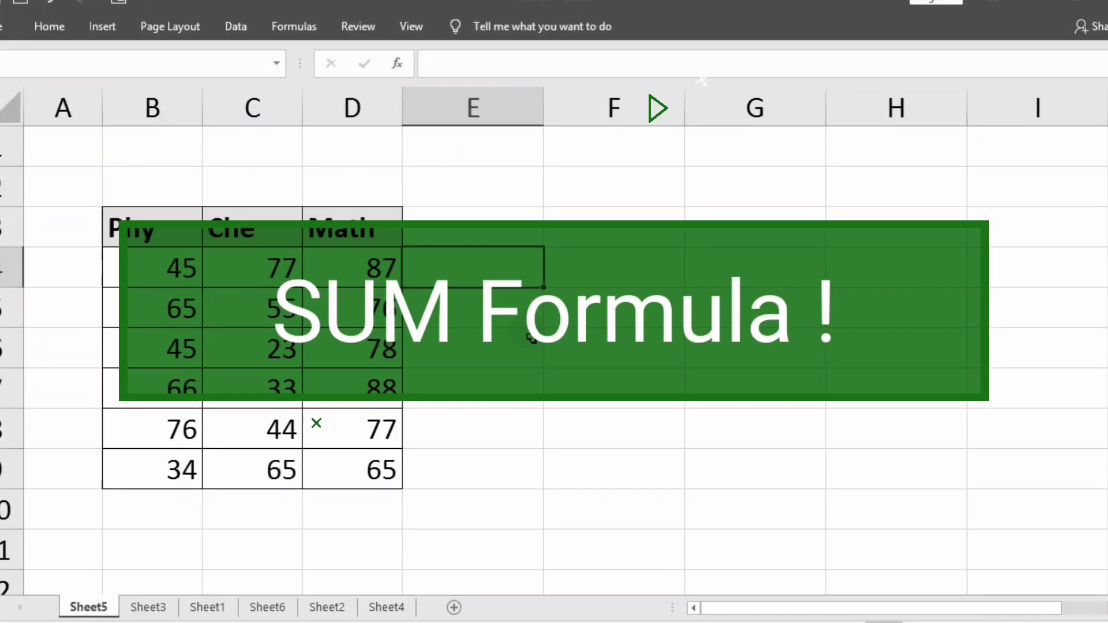
- Enter =sum(B4,C4,D4) in E4 to total row 4's marks to 209
type("=")
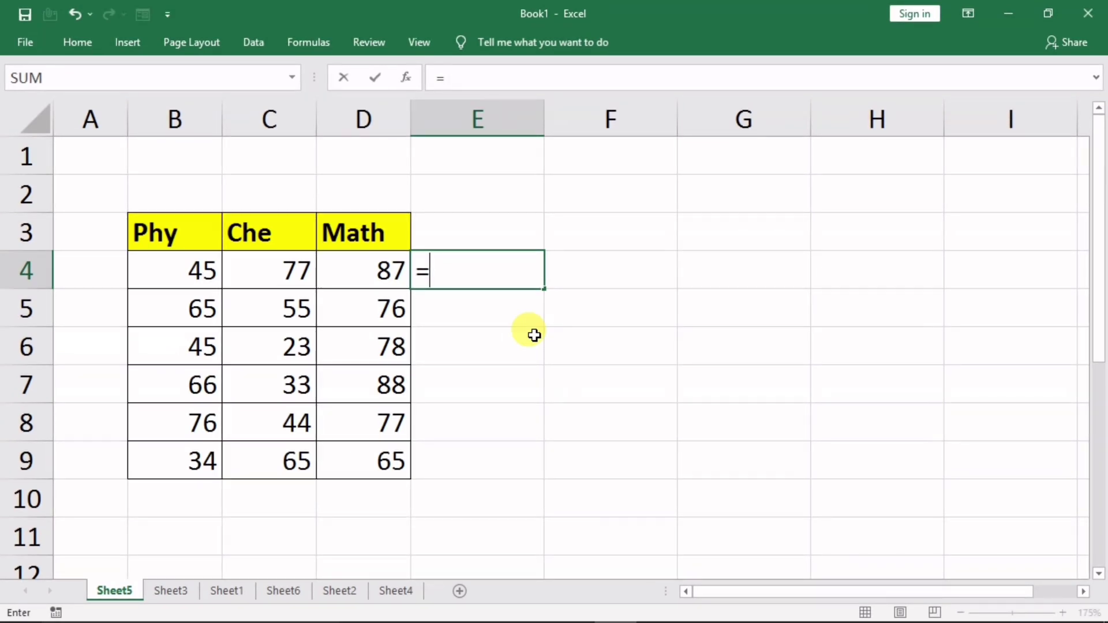
type("su")
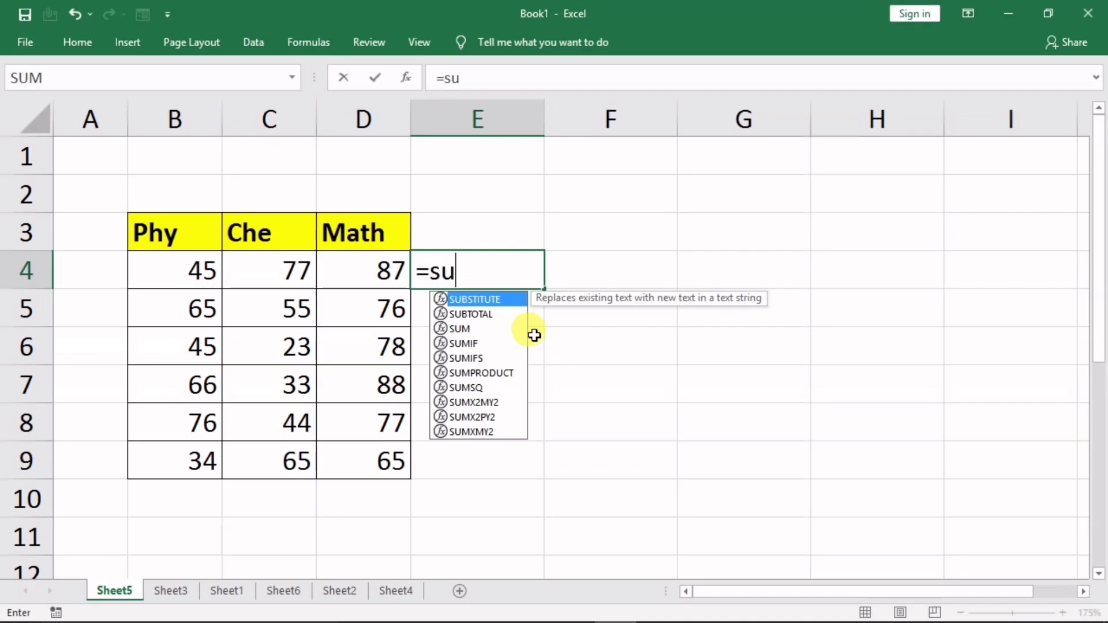
type("m")
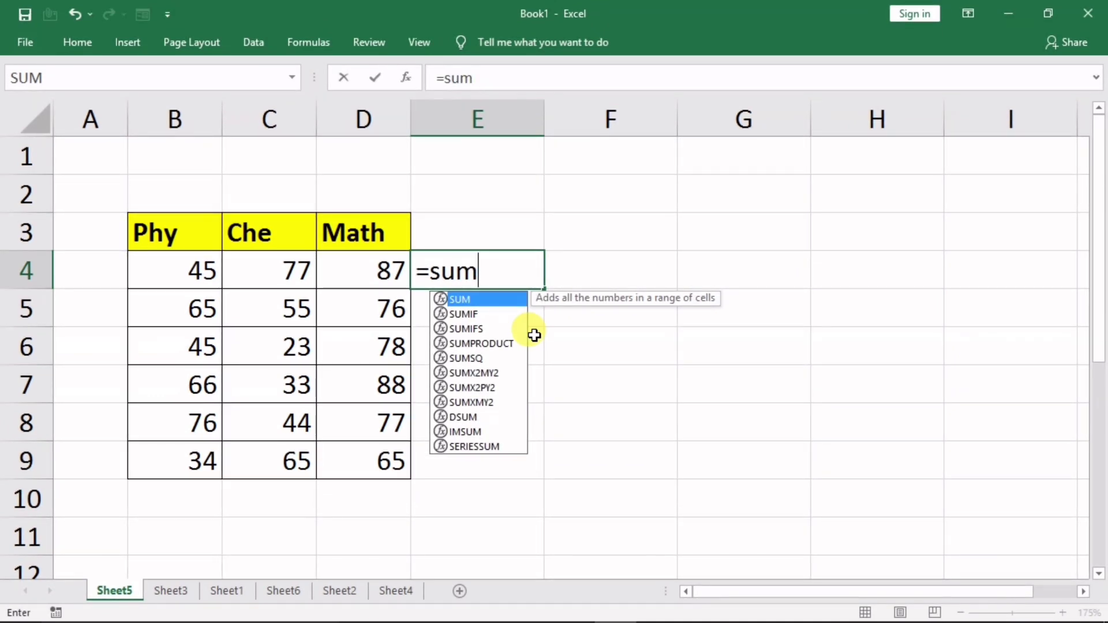
type("(")
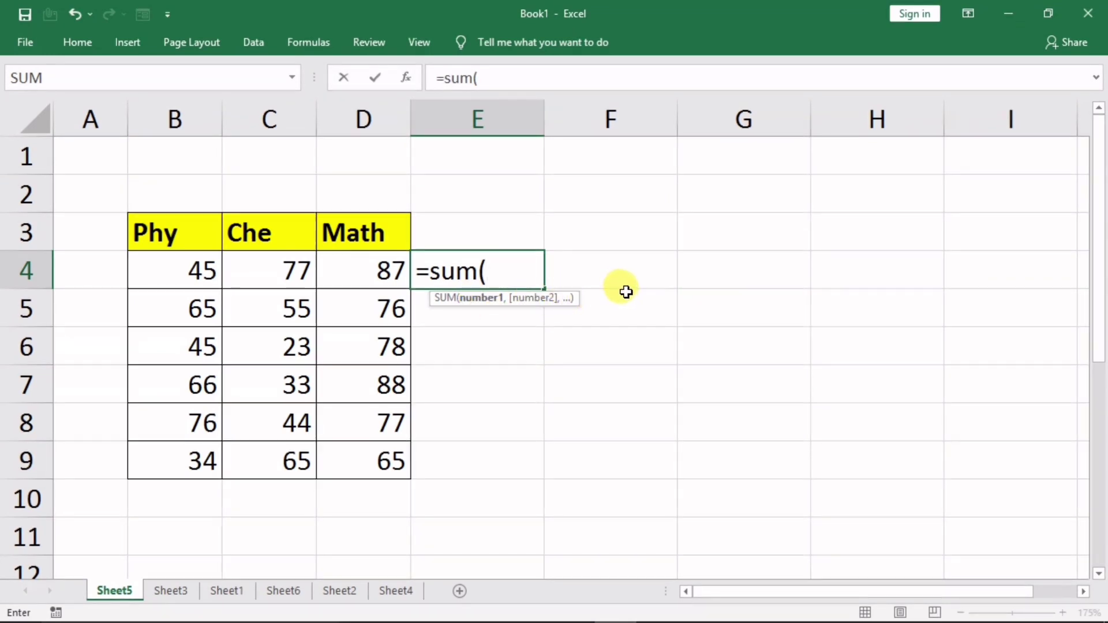
left_click(189, 274)
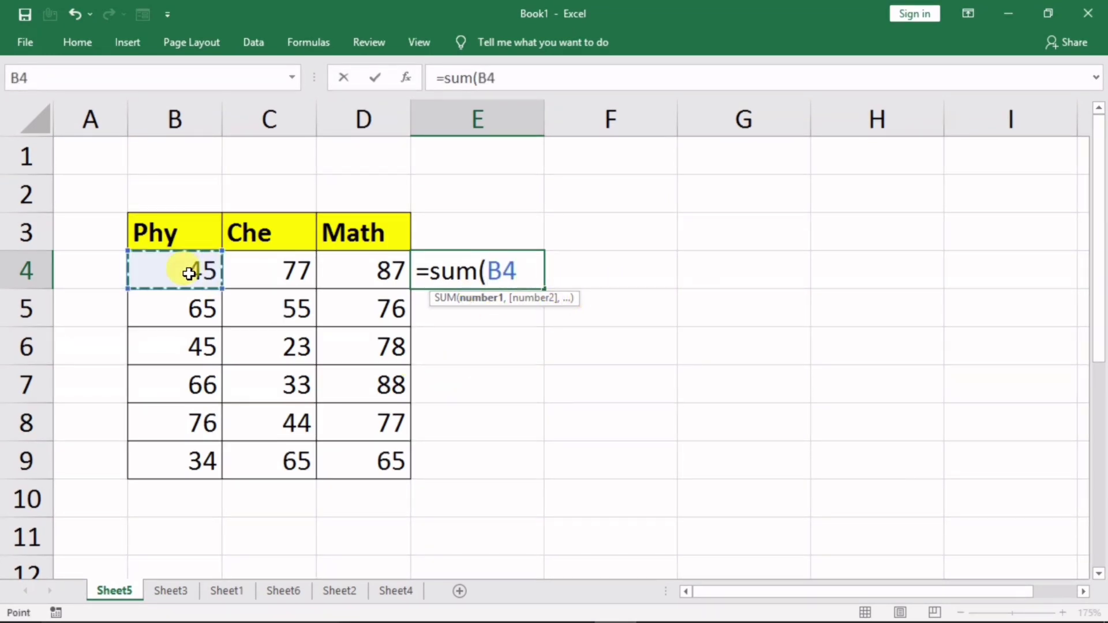
type(",")
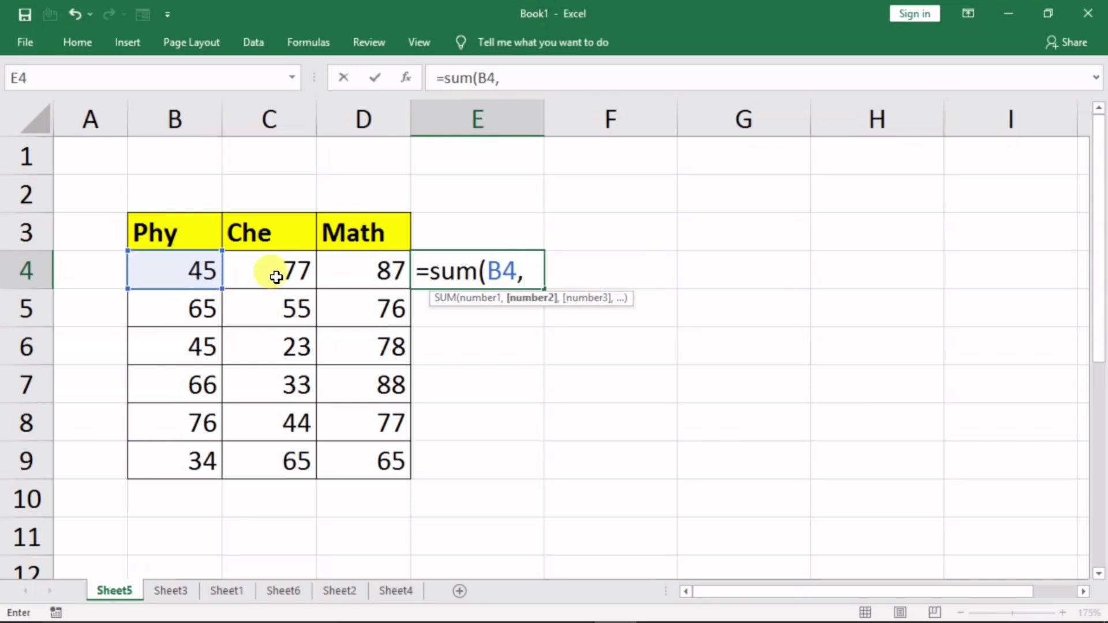
left_click(273, 272)
type(",")
left_click(345, 276)
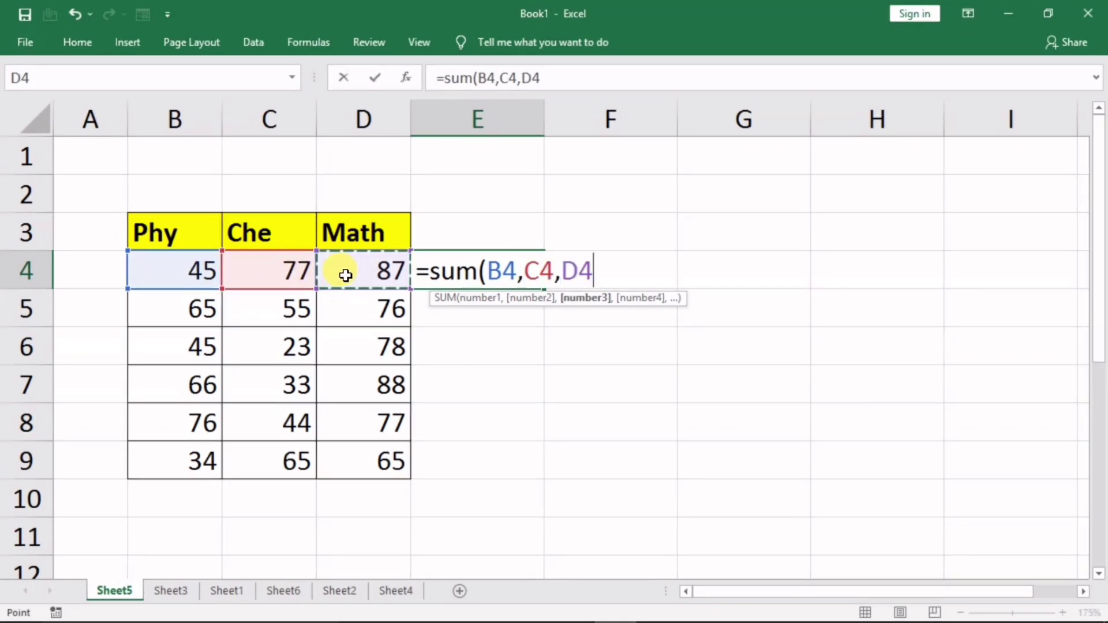
type(")")
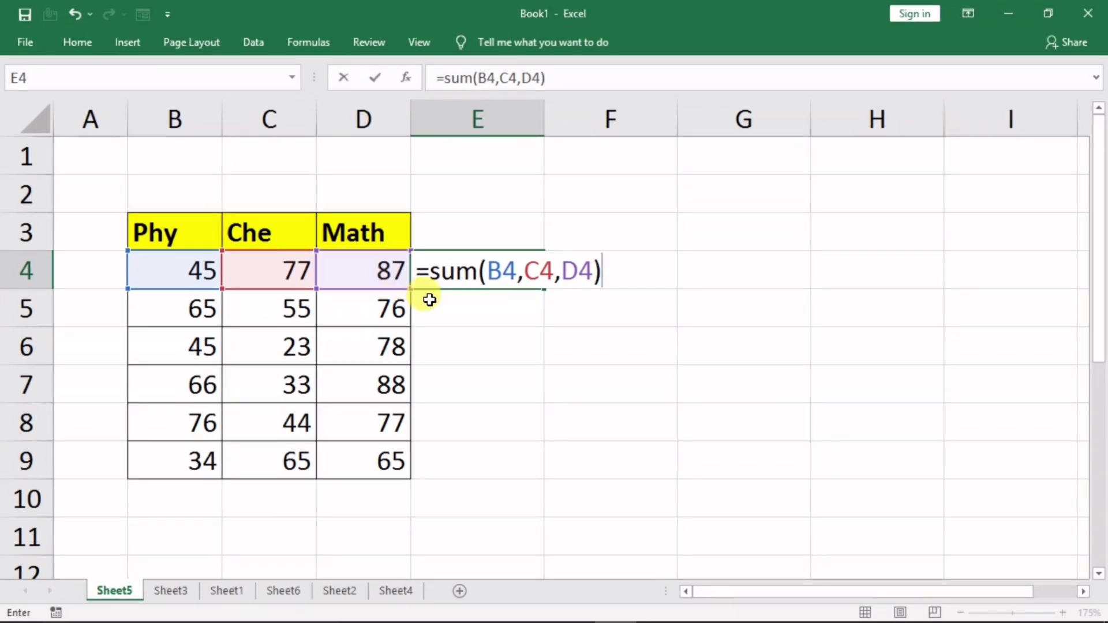
key("Return")
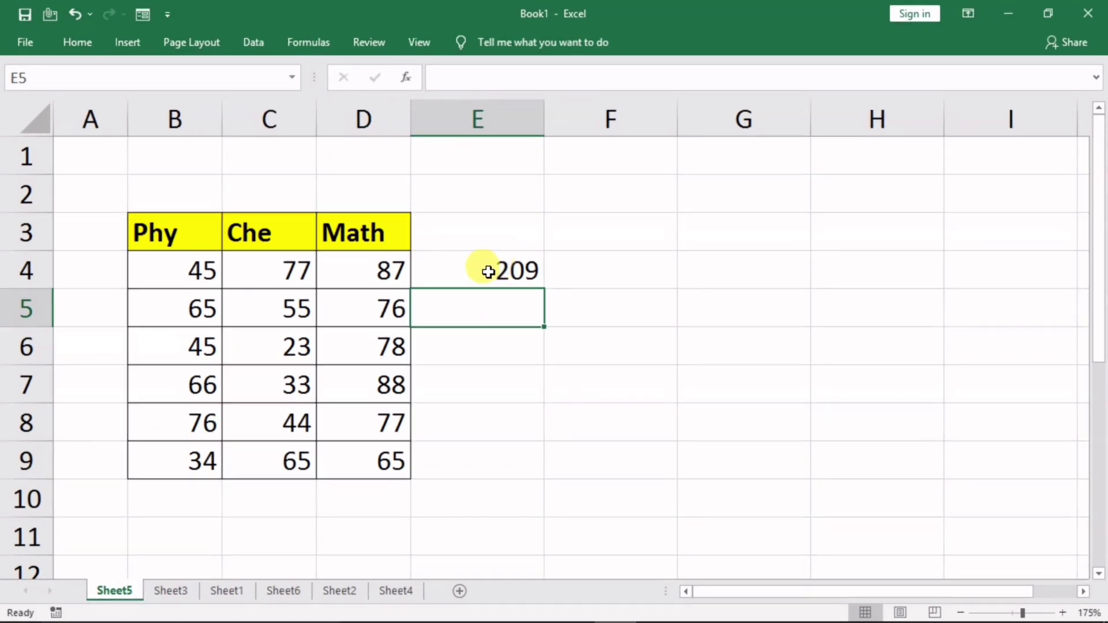
- Edit E4's formula to use the range =SUM(B4:D4), still showing 209
left_click(497, 271)
double_click(497, 270)
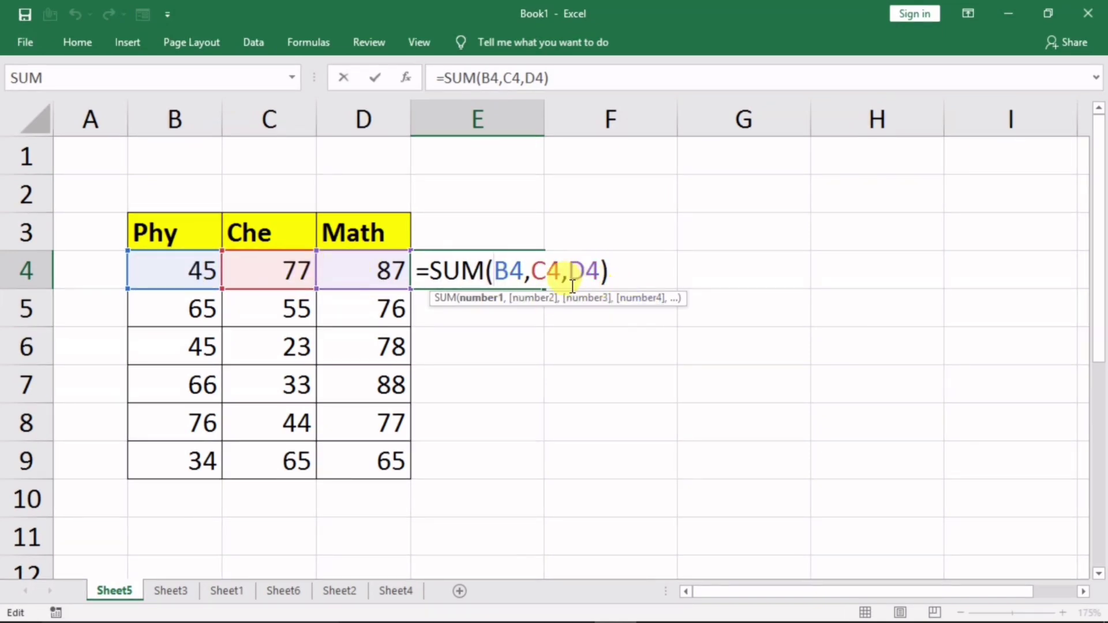
left_click(621, 273)
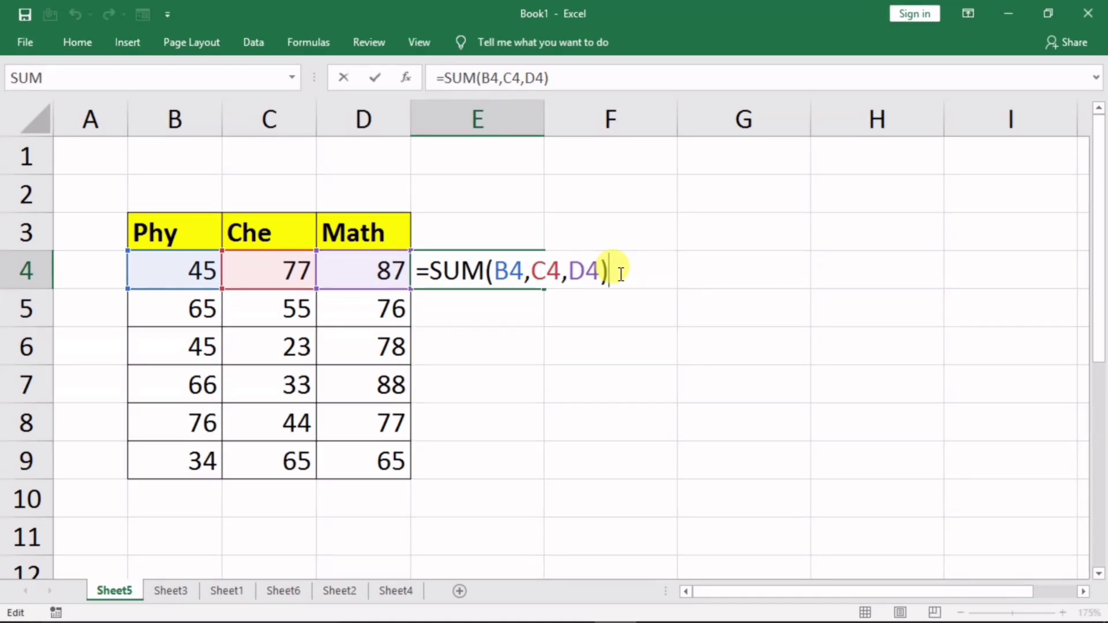
key("BackSpace")
key("BackSpace")
key("BackSpace")
key("BackSpace")
key("BackSpace")
key("BackSpace")
key("BackSpace")
key("BackSpace")
key("BackSpace")
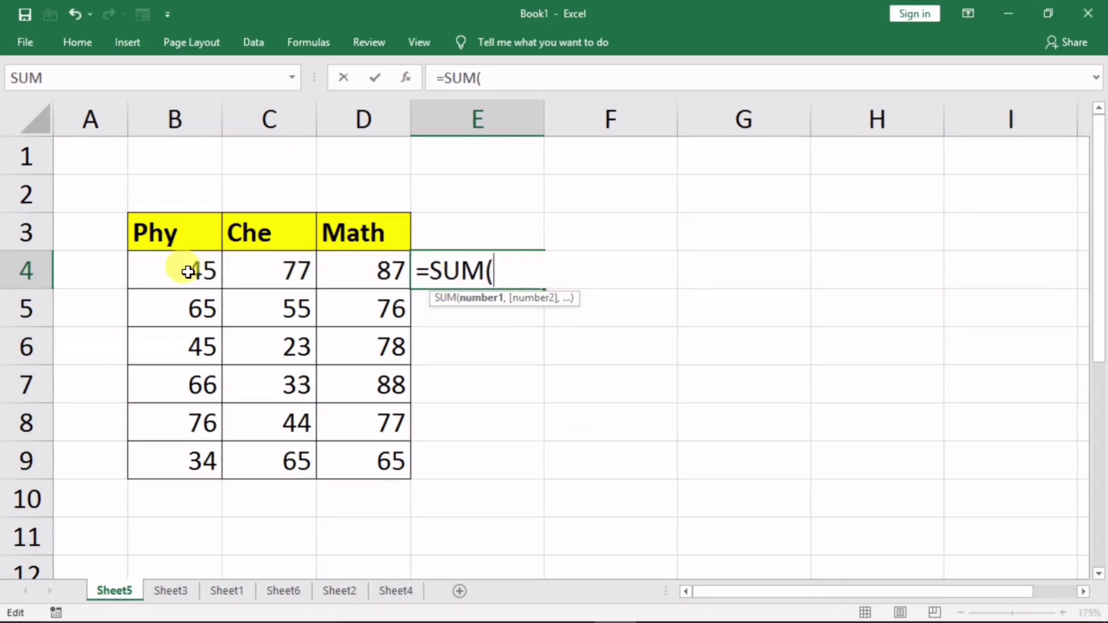
left_click_drag(160, 269, 377, 279)
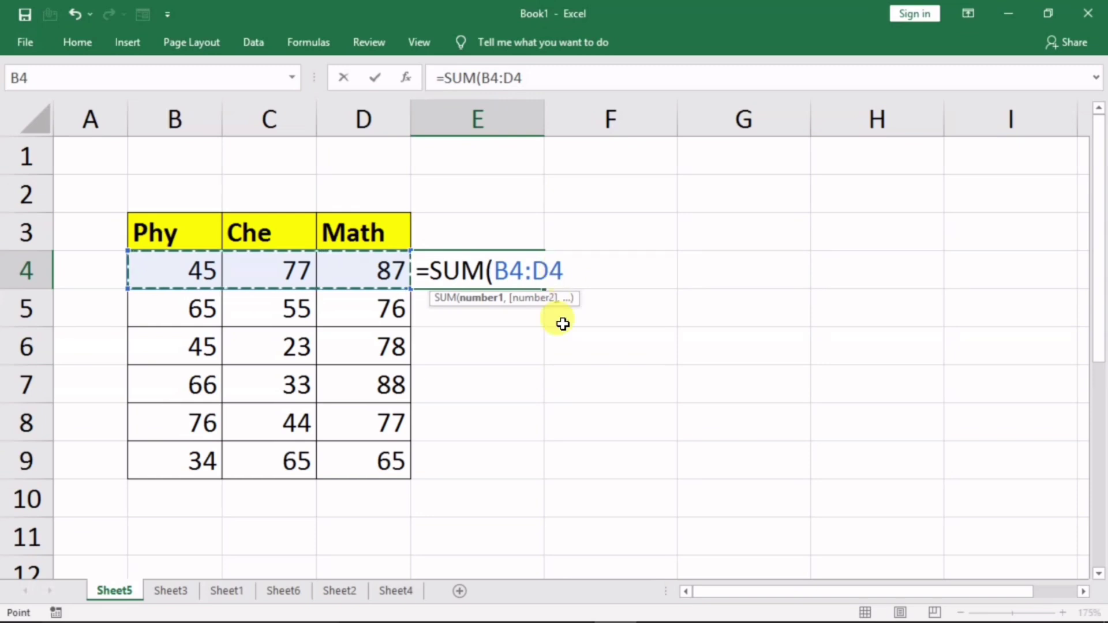
type(")")
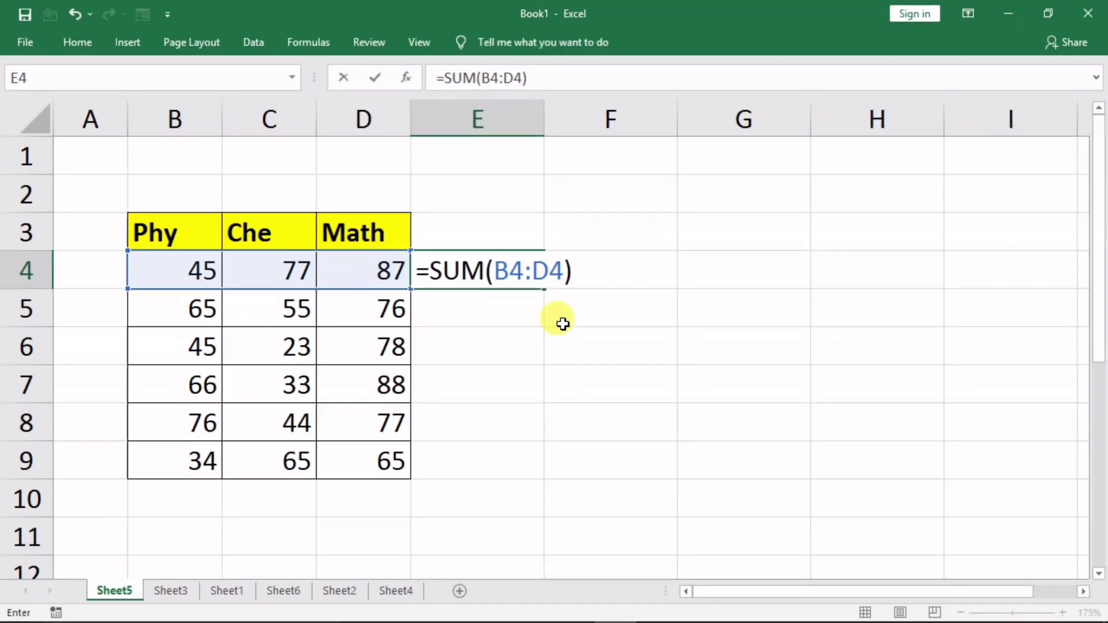
key("Return")
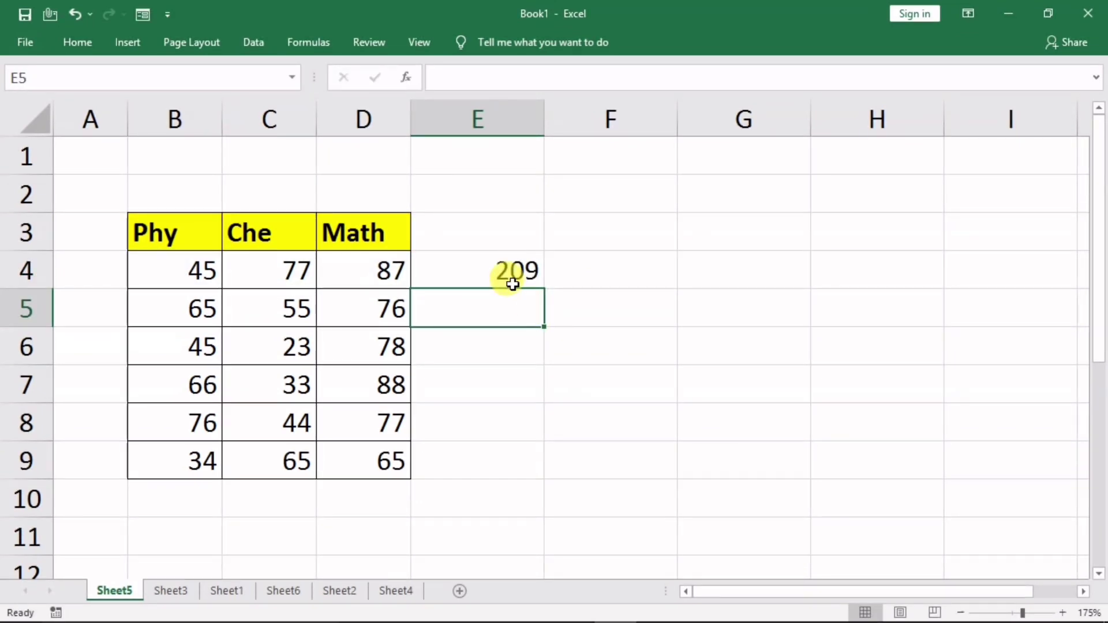
- Drag E4's SUM formula down to E9, then verify the copied formulas in E5 and E7
left_click(512, 270)
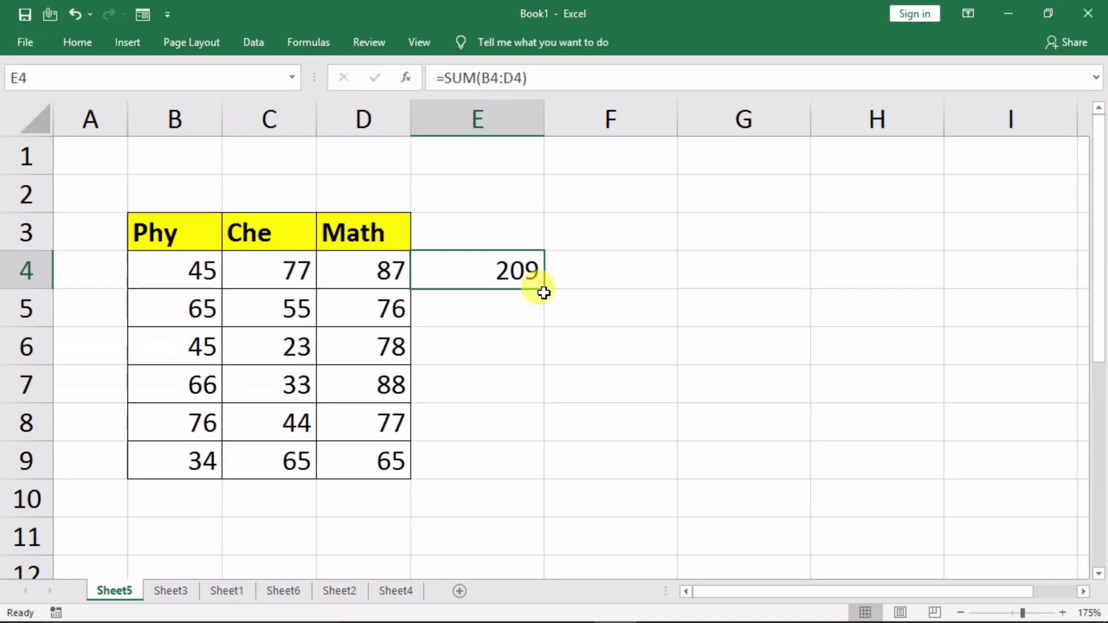
left_click_drag(545, 292, 536, 467)
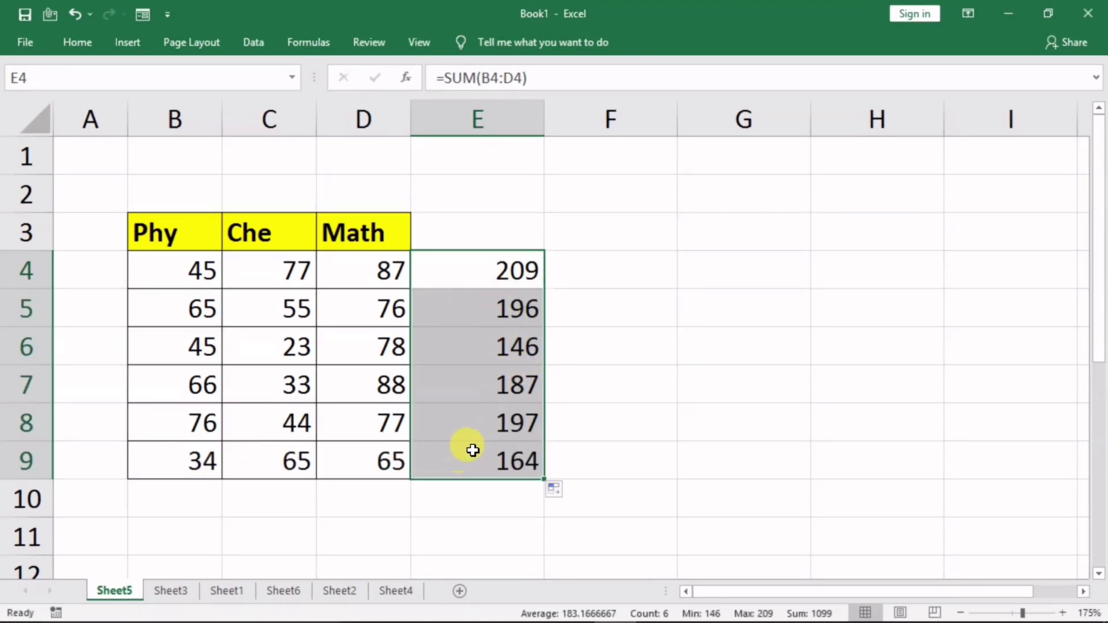
double_click(485, 258)
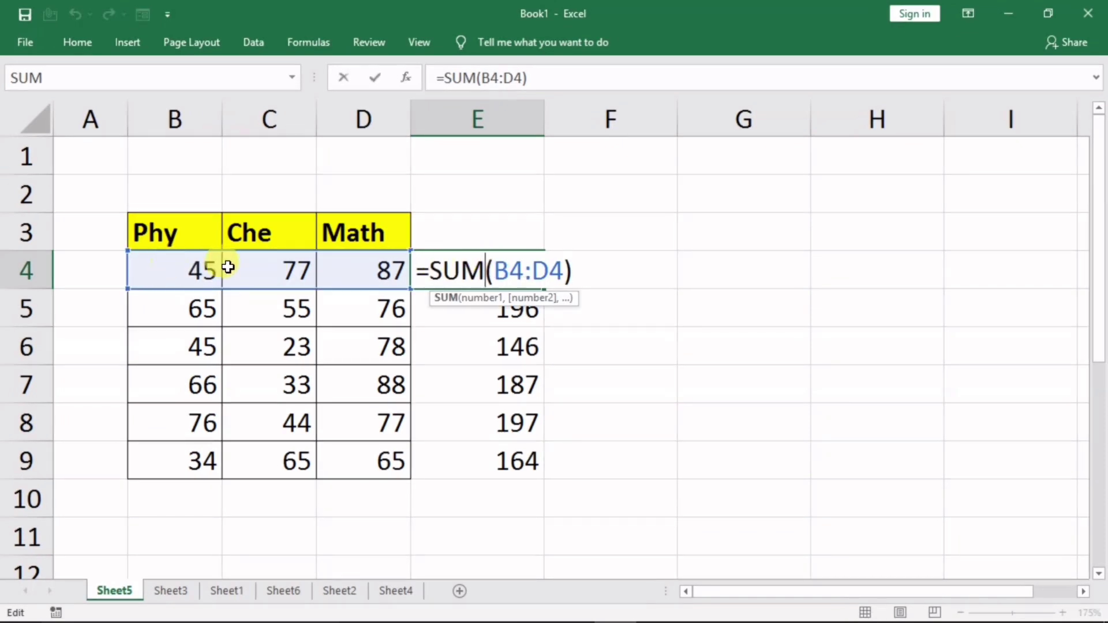
left_click(460, 309)
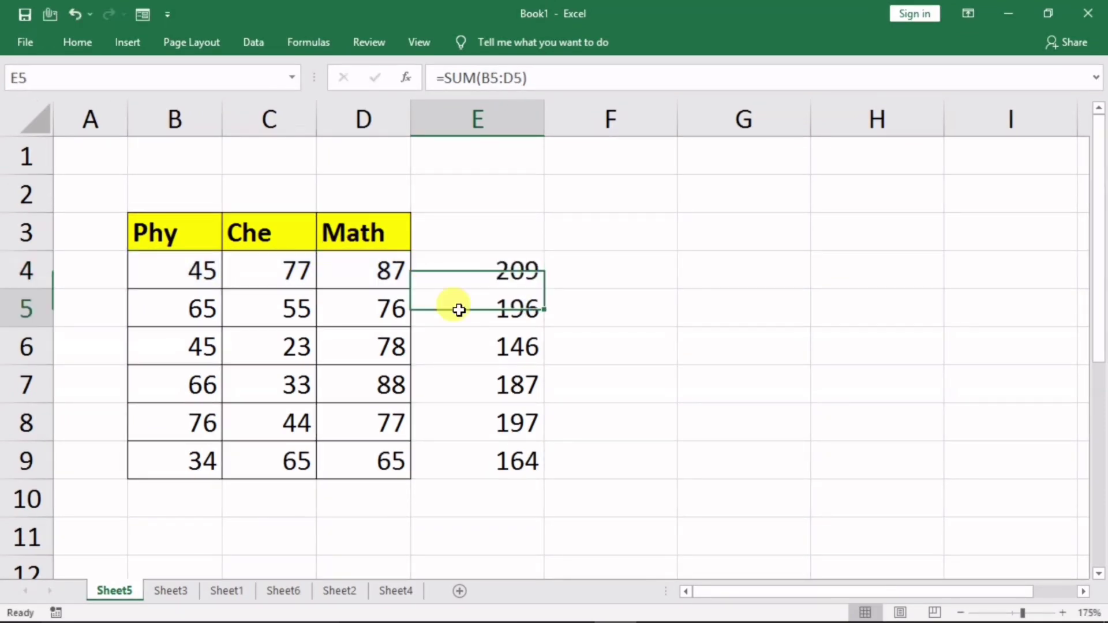
double_click(496, 310)
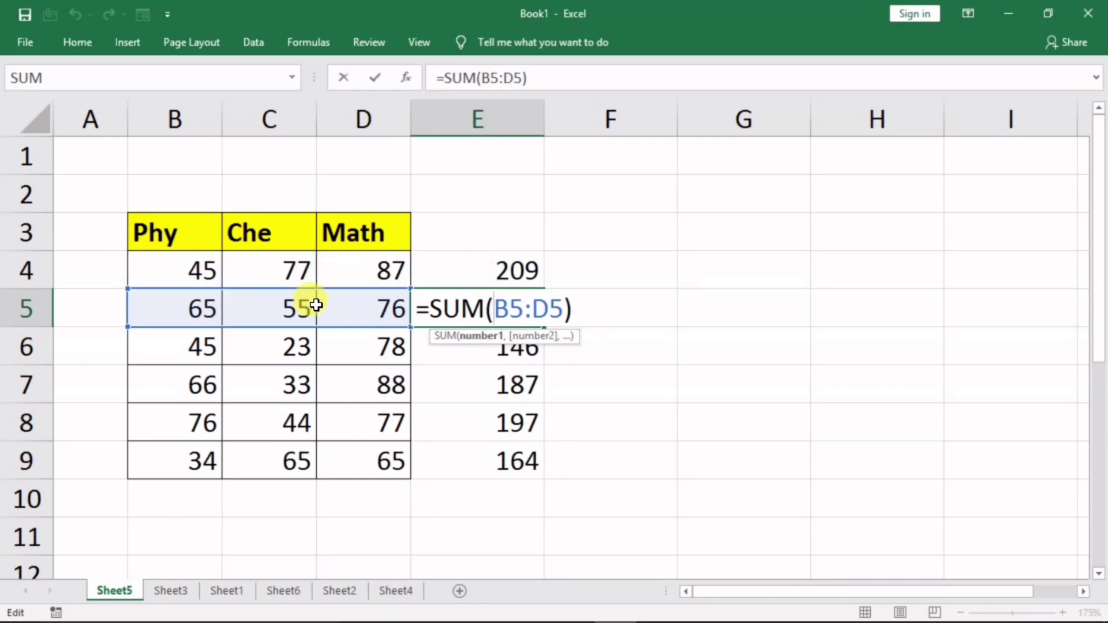
key("Return")
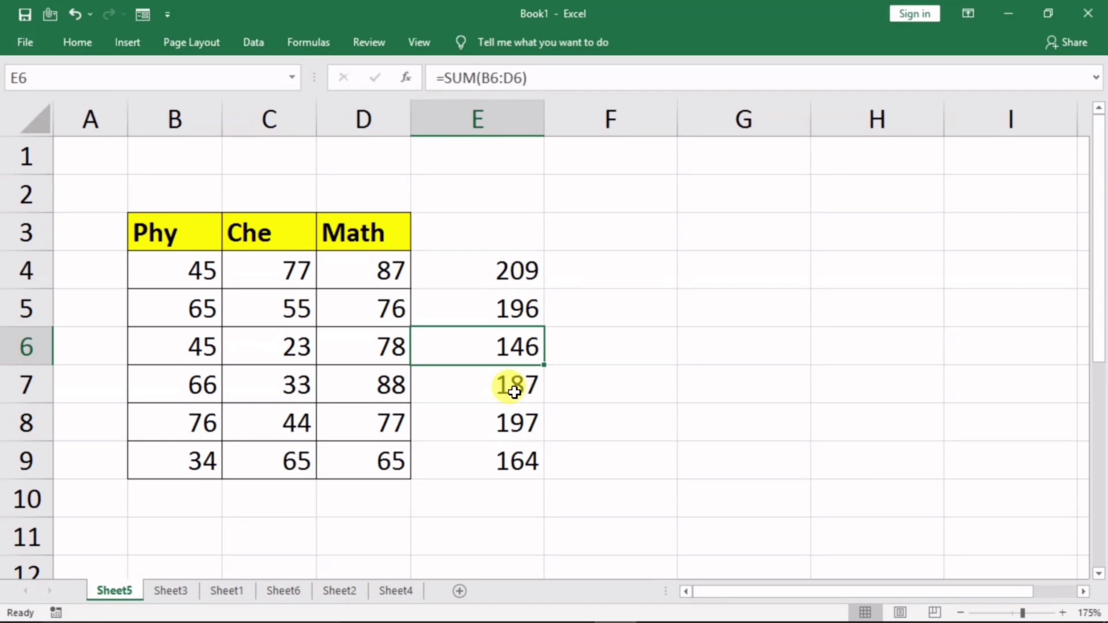
left_click(515, 392)
double_click(507, 385)
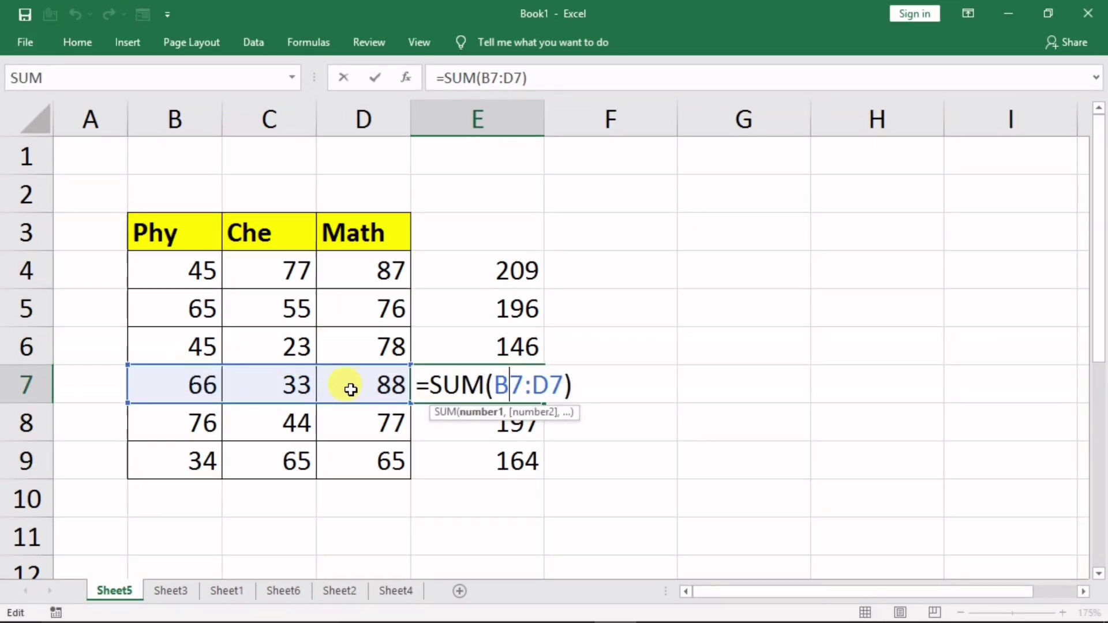
key("Return")
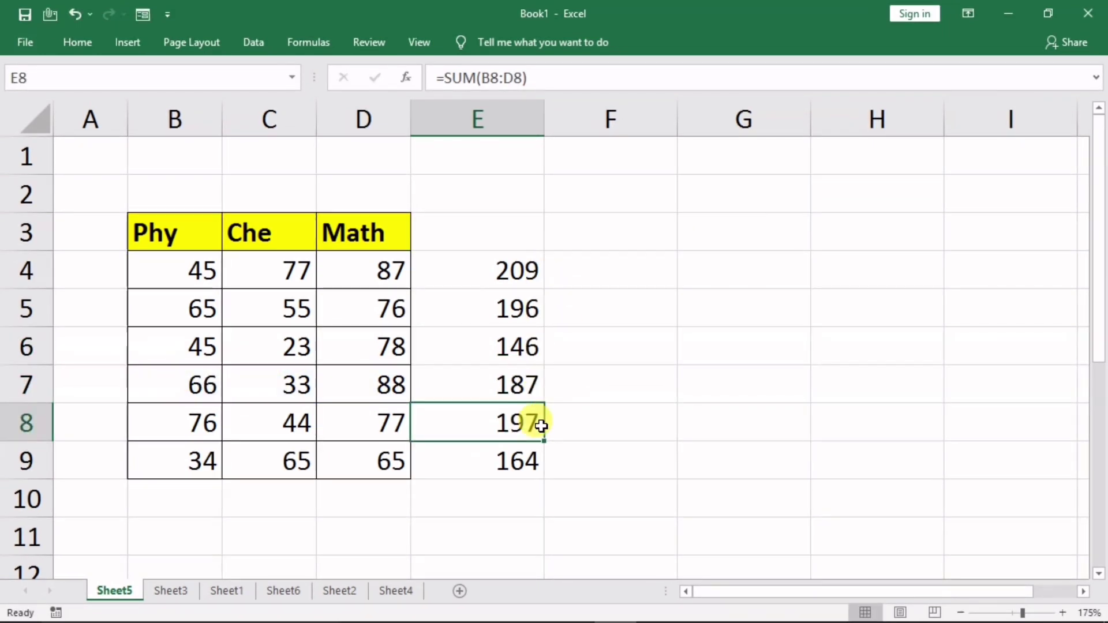
left_click_drag(168, 380, 338, 387)
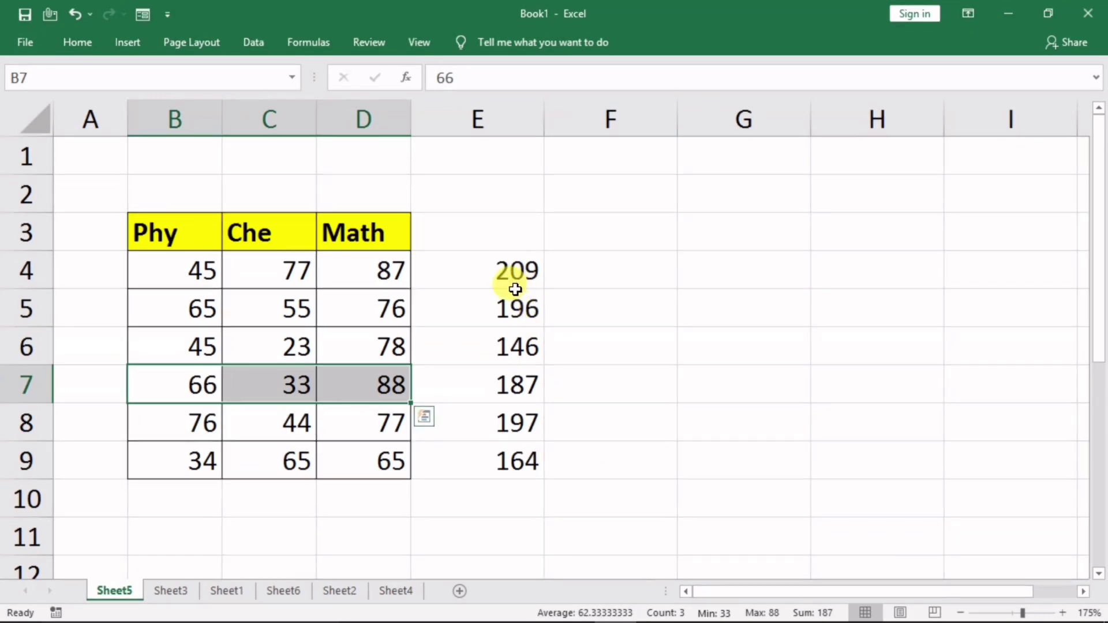
- Clear E5:E9 and refill E4:E9 with Ctrl+D, giving totals 196, 146, 187, 197, 164
left_click_drag(511, 305, 515, 449)
key("Delete")
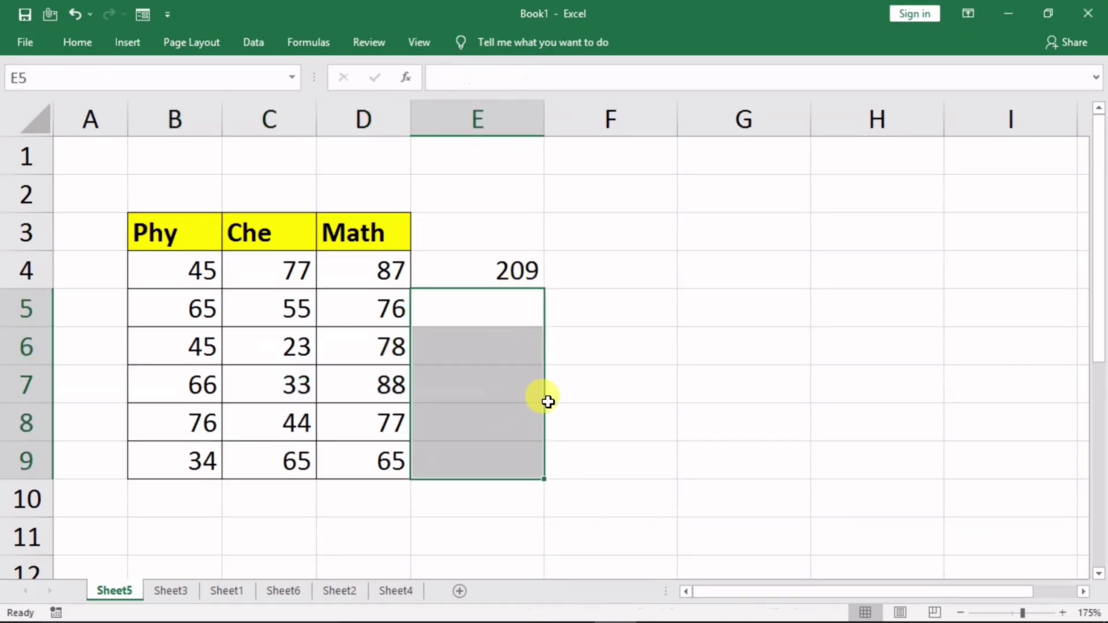
left_click(614, 332)
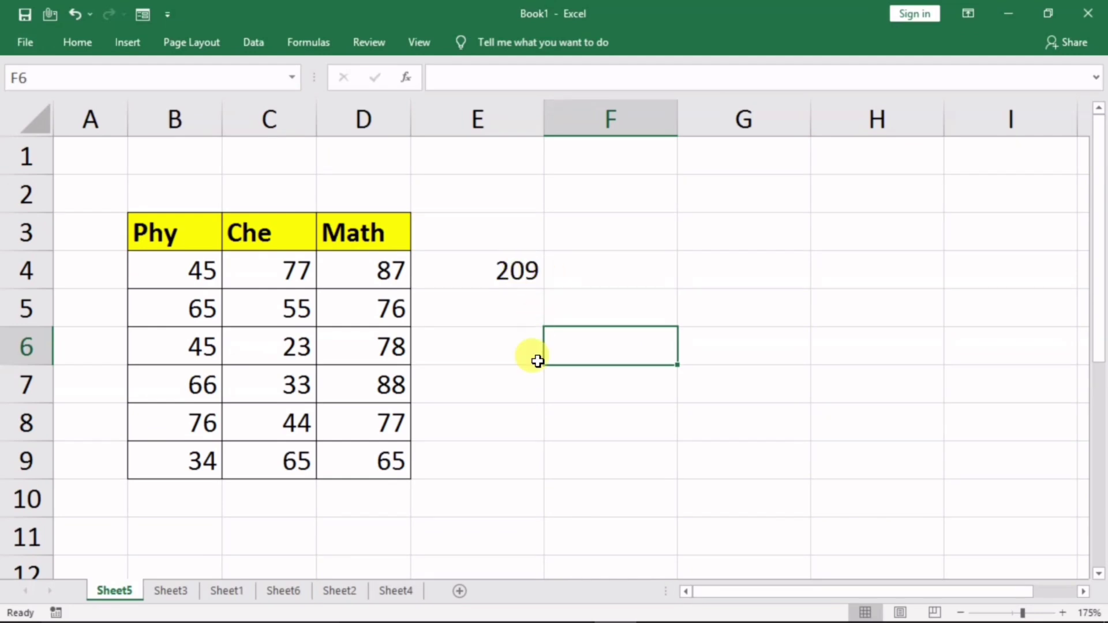
left_click_drag(477, 272, 451, 454)
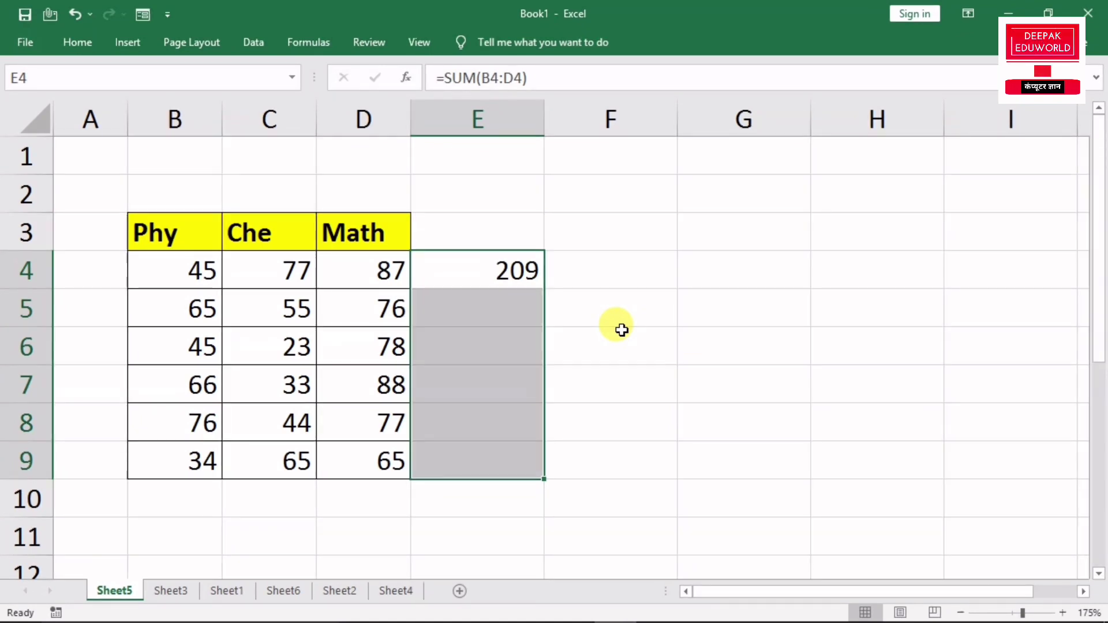
key("ctrl+d")
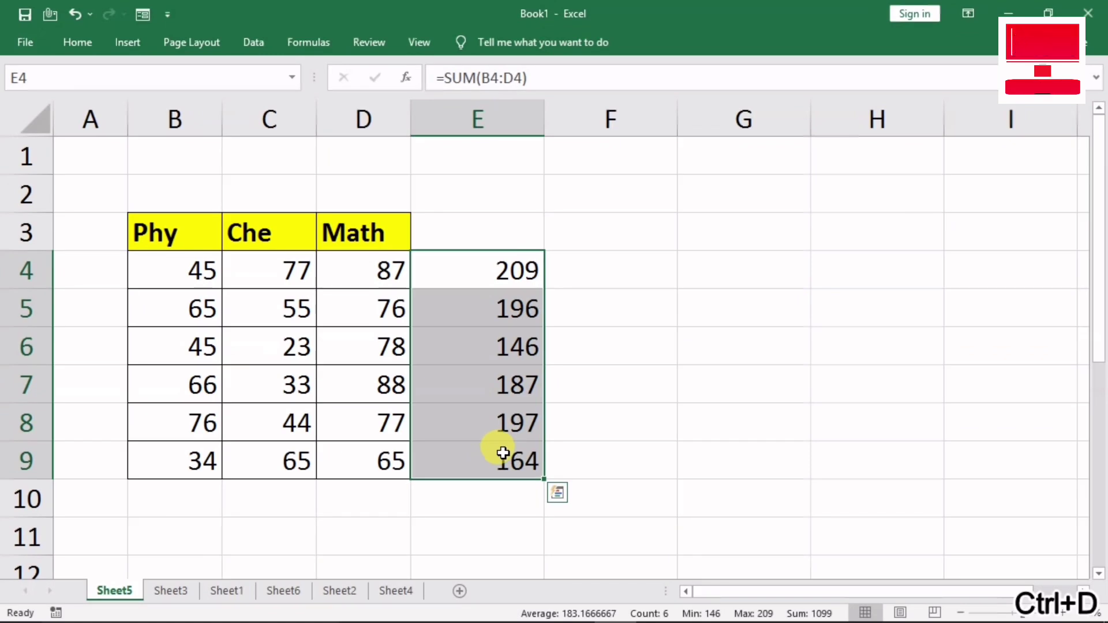
left_click(499, 277)
double_click(496, 276)
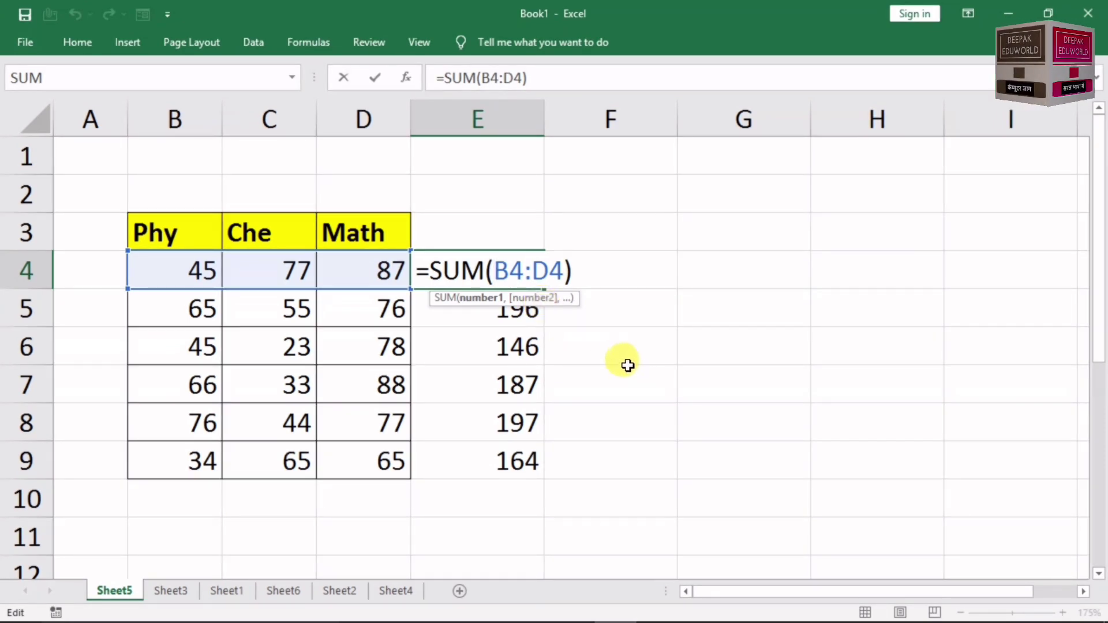
- Clear E4:E9 and AutoSum row 4 alone into E4, giving 209
key("Return")
left_click_drag(502, 272, 485, 462)
key("Delete")
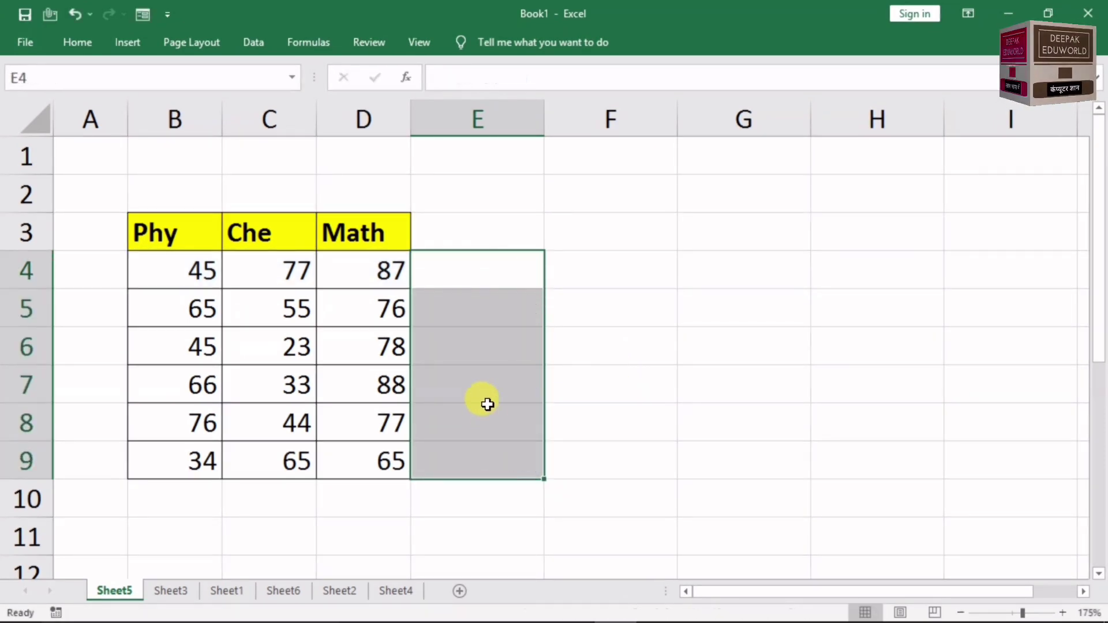
left_click(492, 277)
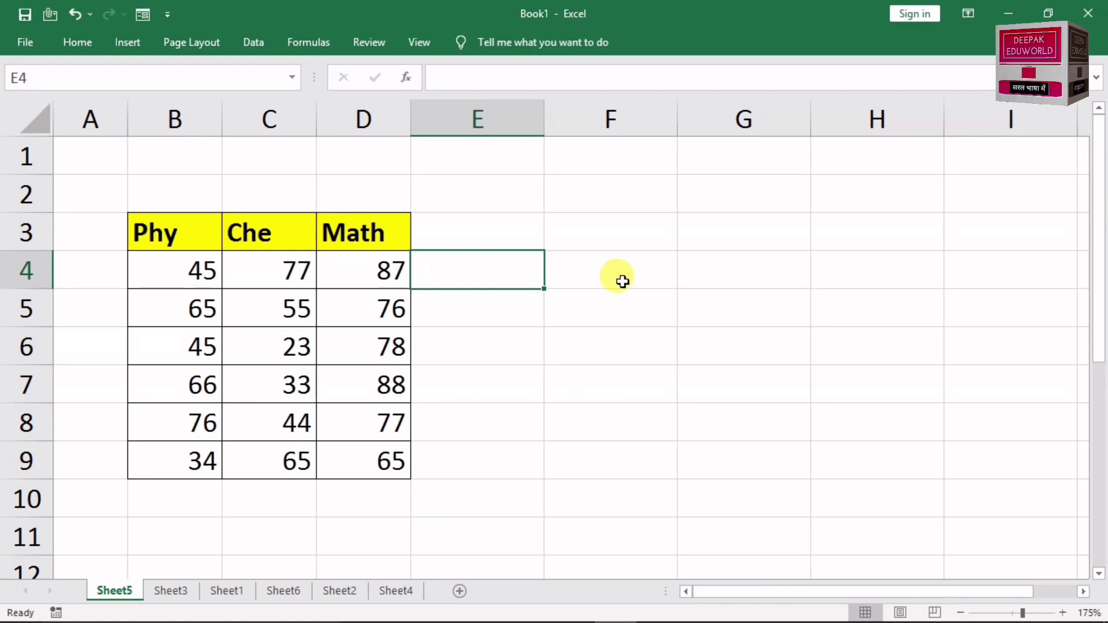
key("alt+equal")
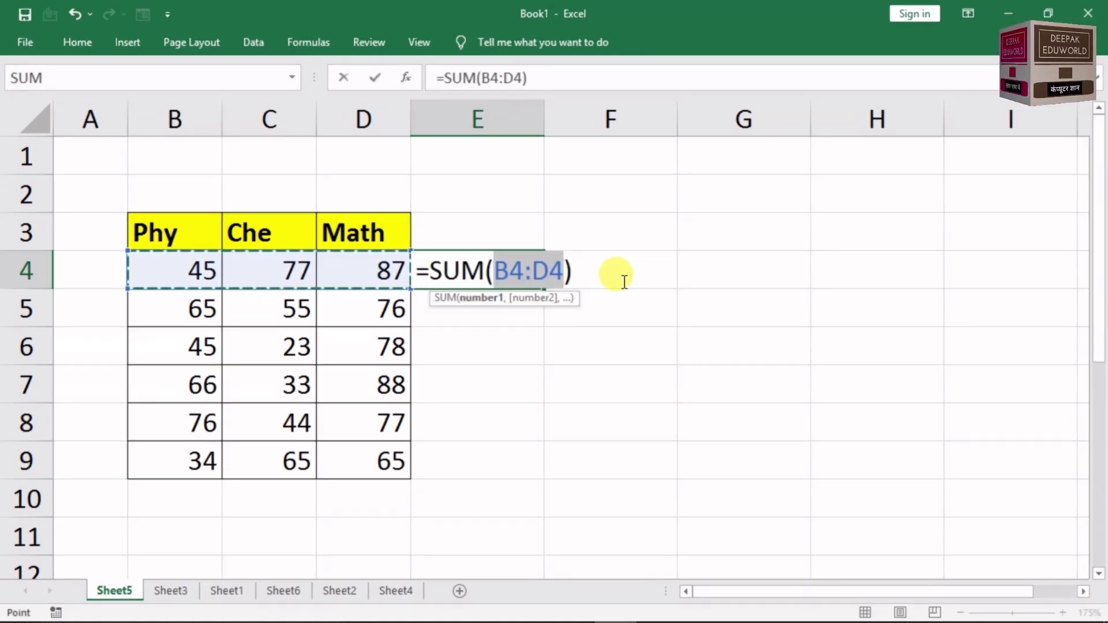
key("Return")
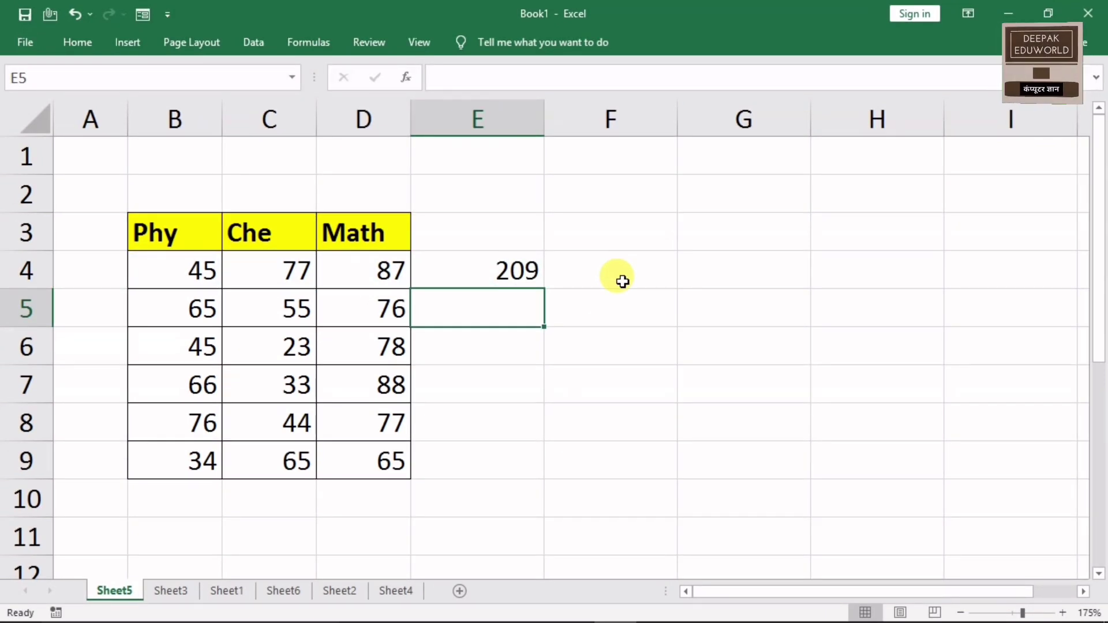
- Clear E4 again and AutoSum all of E4:E9 at once with Alt+=
left_click(508, 269)
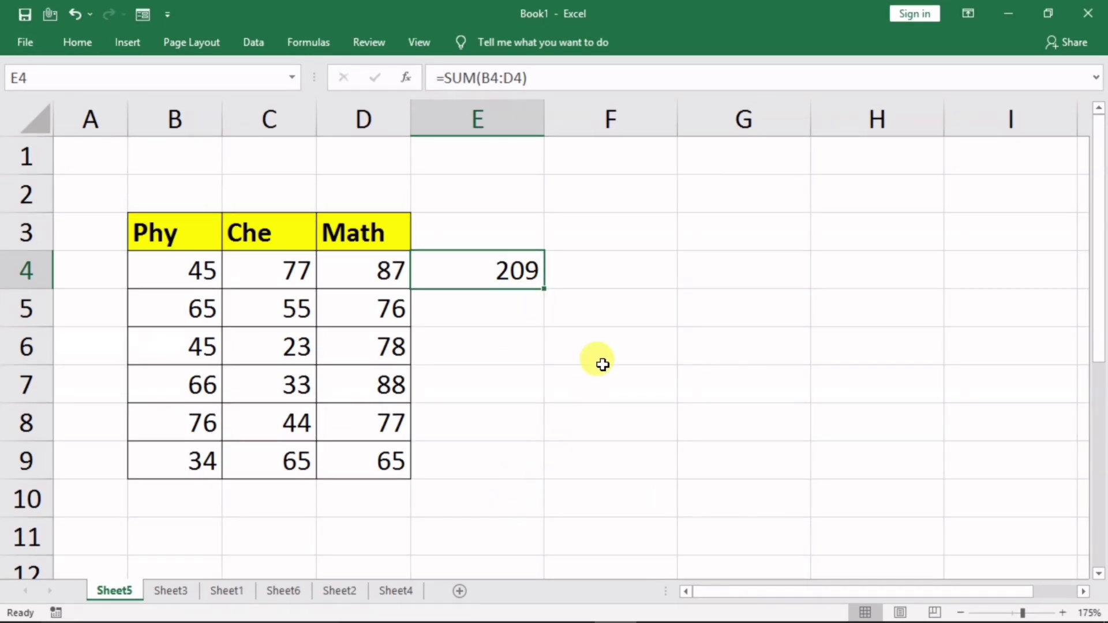
key("Delete")
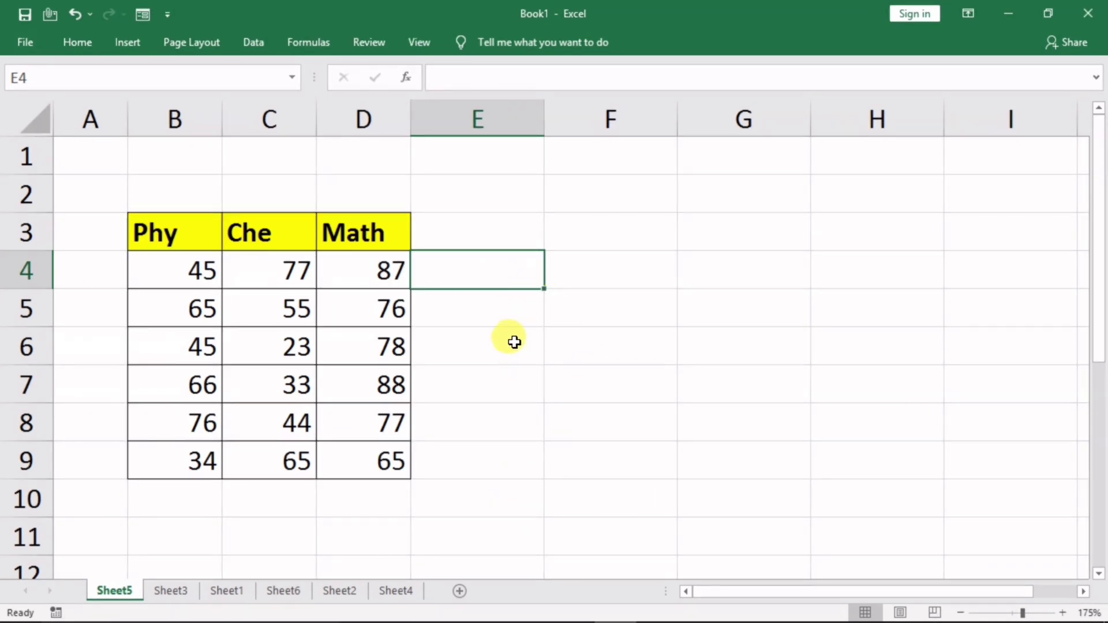
left_click(563, 317)
left_click(479, 277)
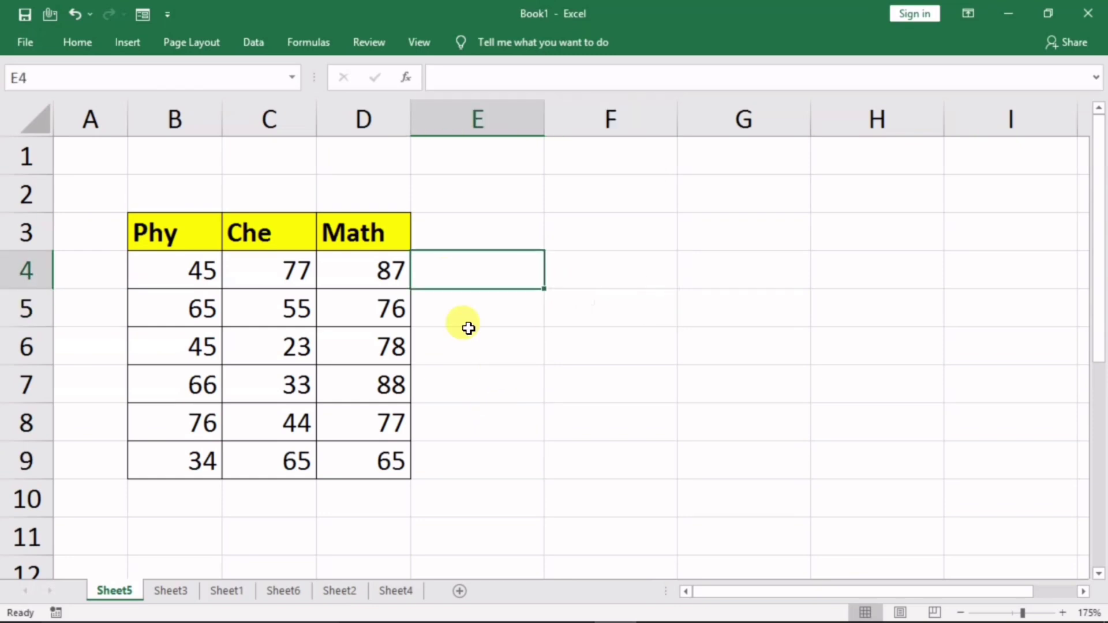
left_click_drag(468, 271, 458, 447)
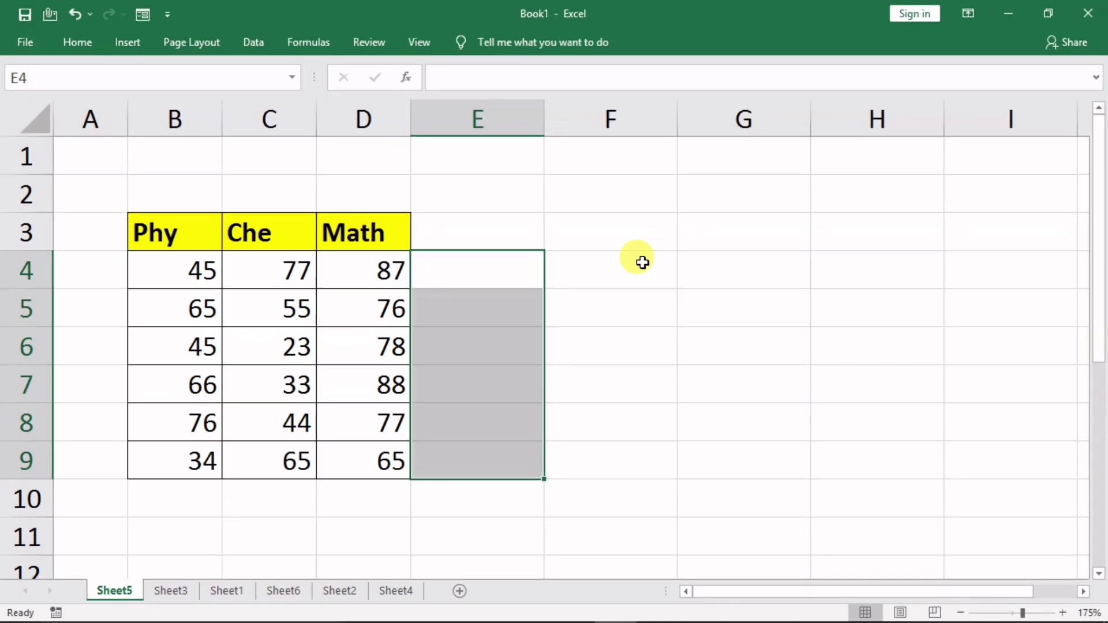
key("alt+equal")
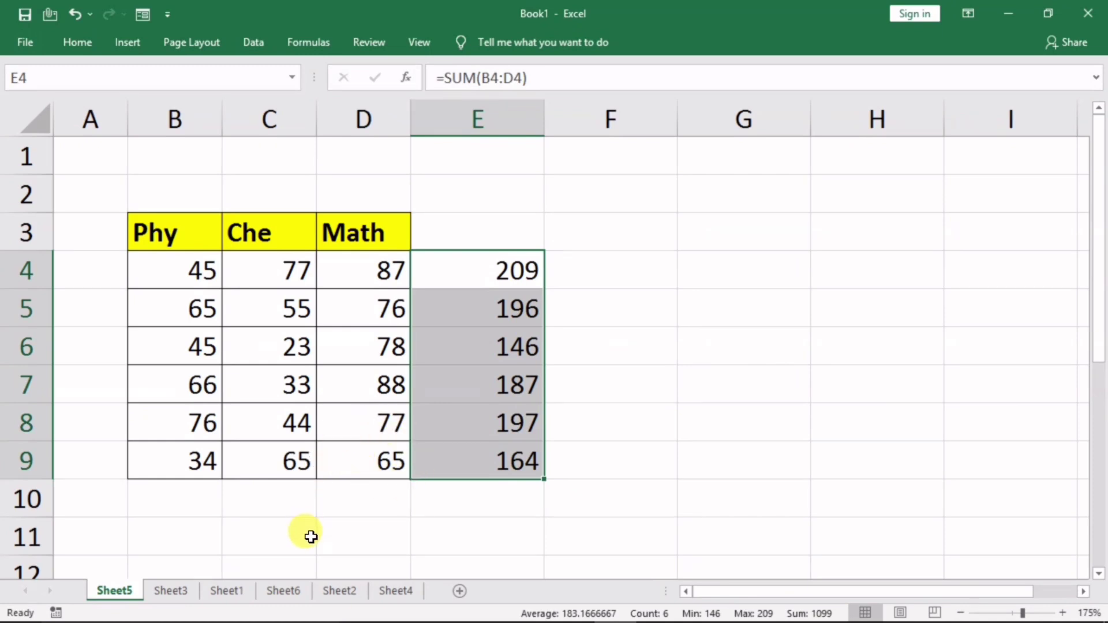
- AutoSum the Math column into D11 as =SUM(D4:D10), giving 471
left_click(365, 526)
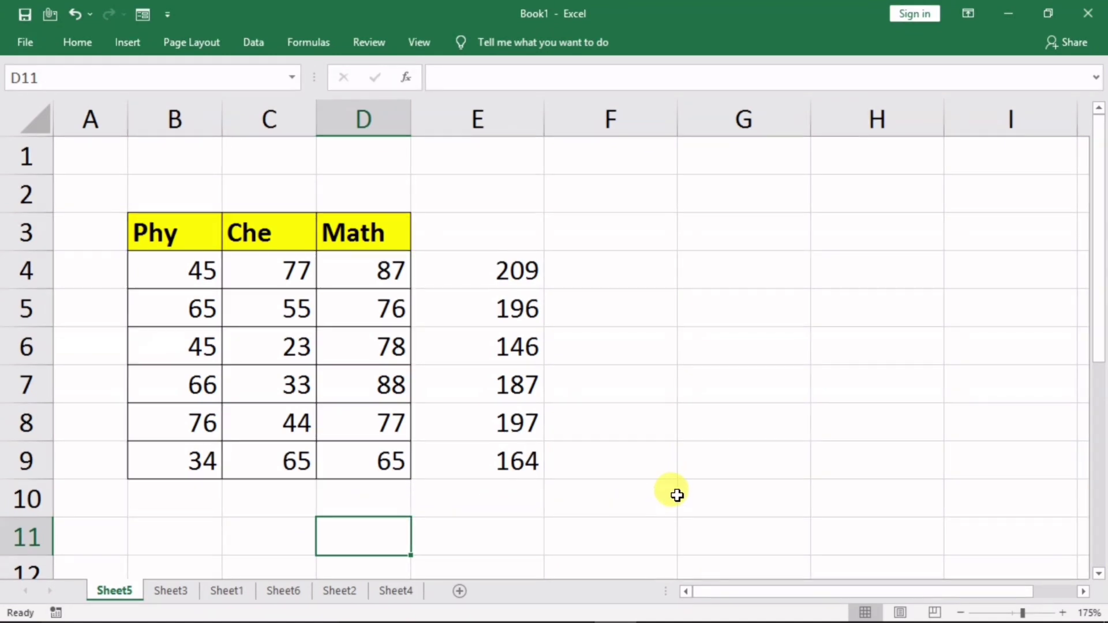
key("alt+equal")
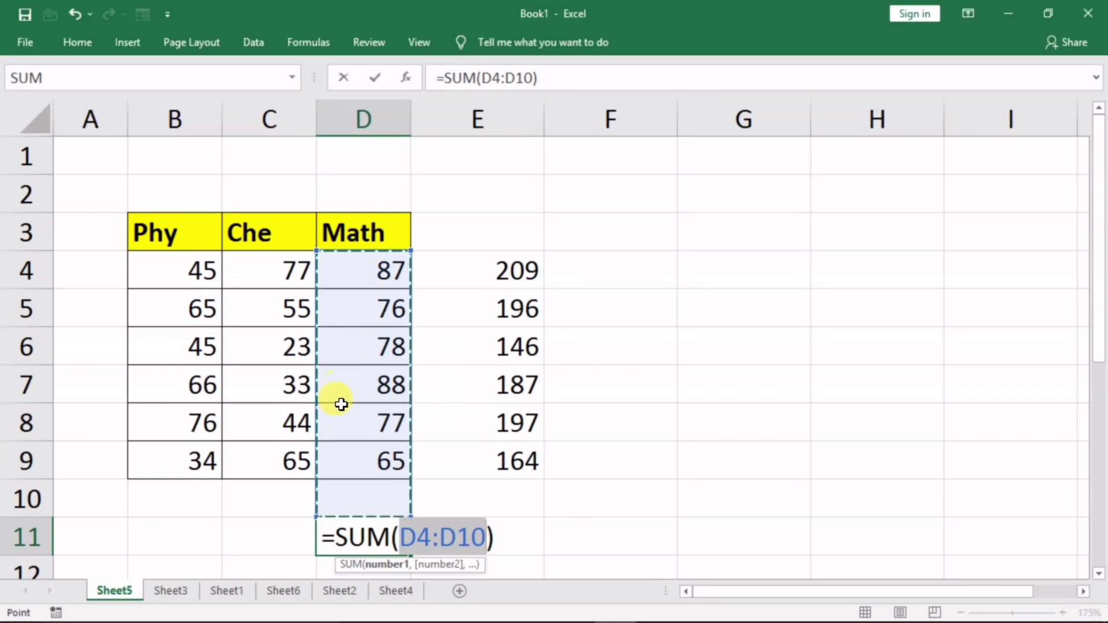
key("Return")
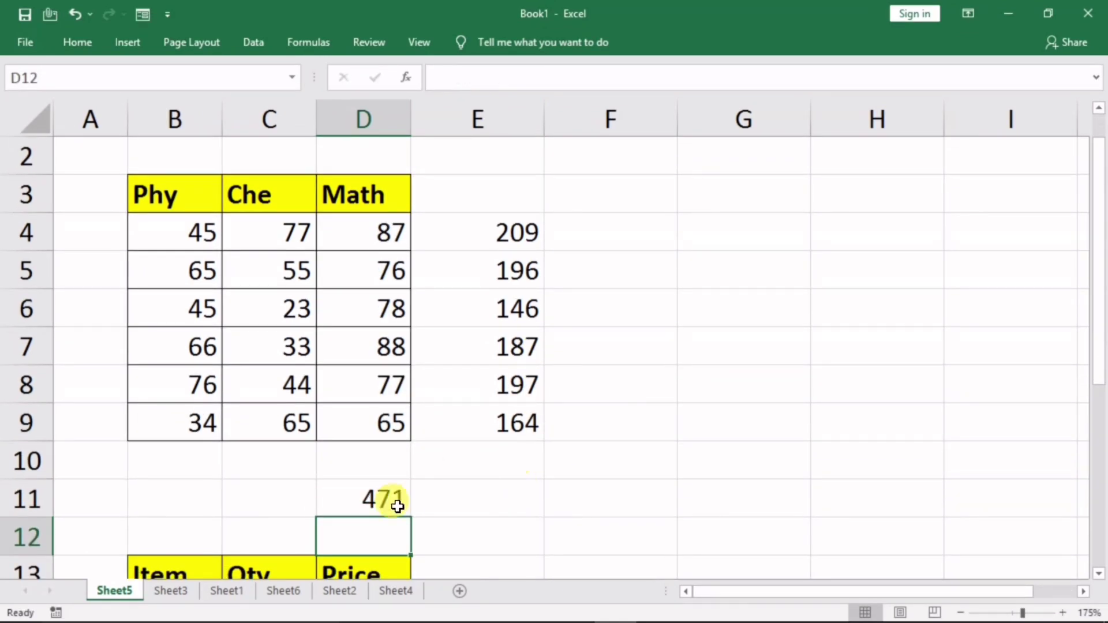
left_click(372, 497)
left_click_drag(379, 240, 358, 408)
left_click(399, 499)
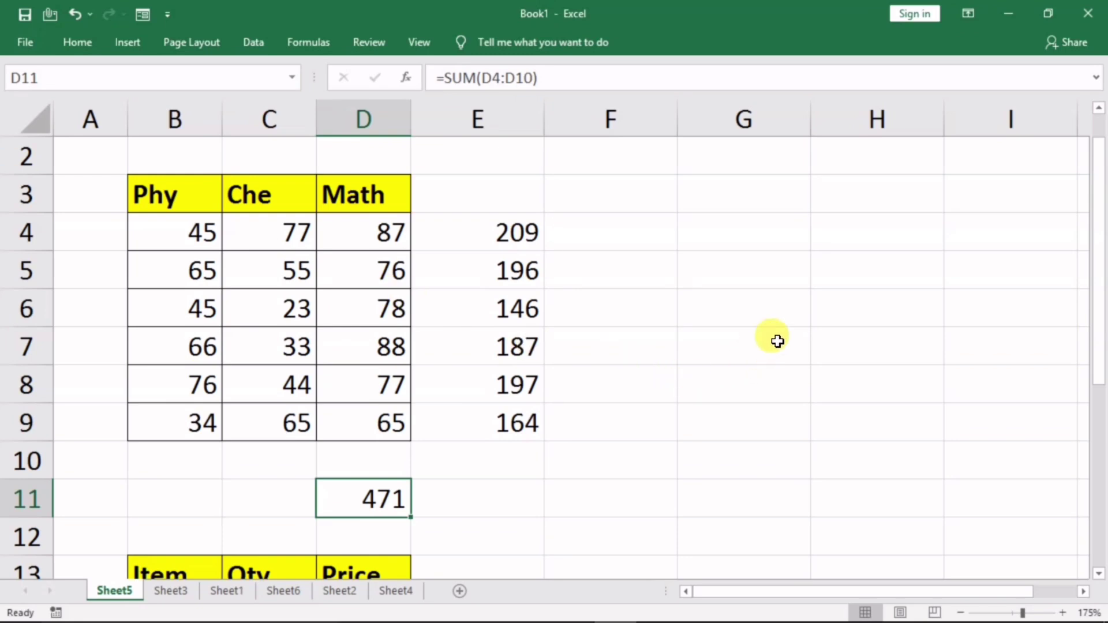
left_click(738, 312)
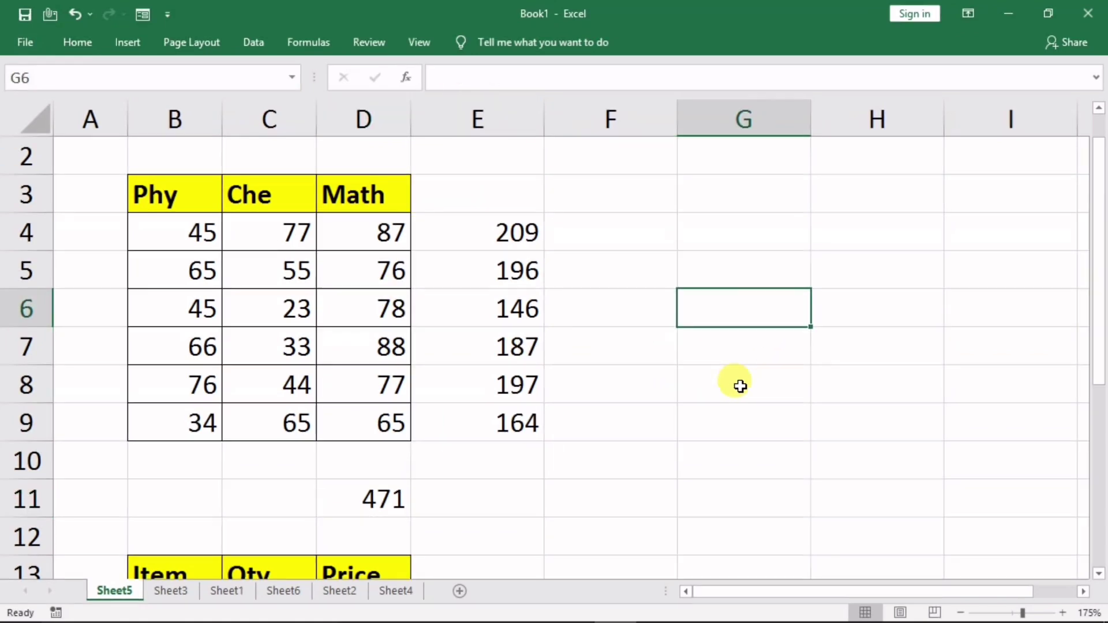
- Enter =SUM(B4:B9,D4:D7,E7:E9) in G6 for a total of 1208, then review the formula
type("=s")
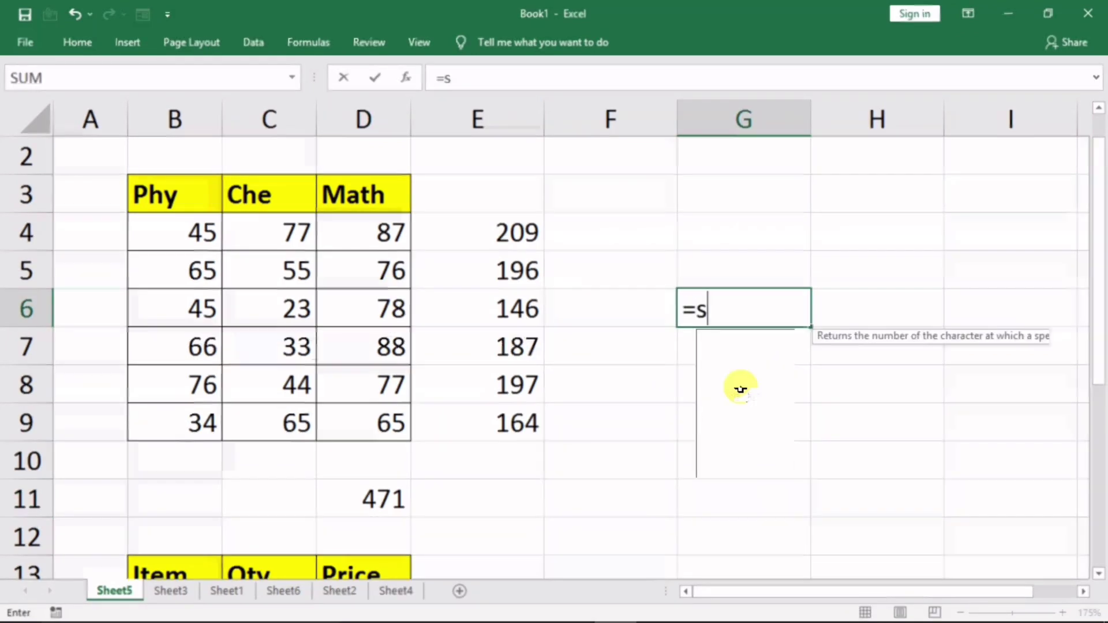
type("um(")
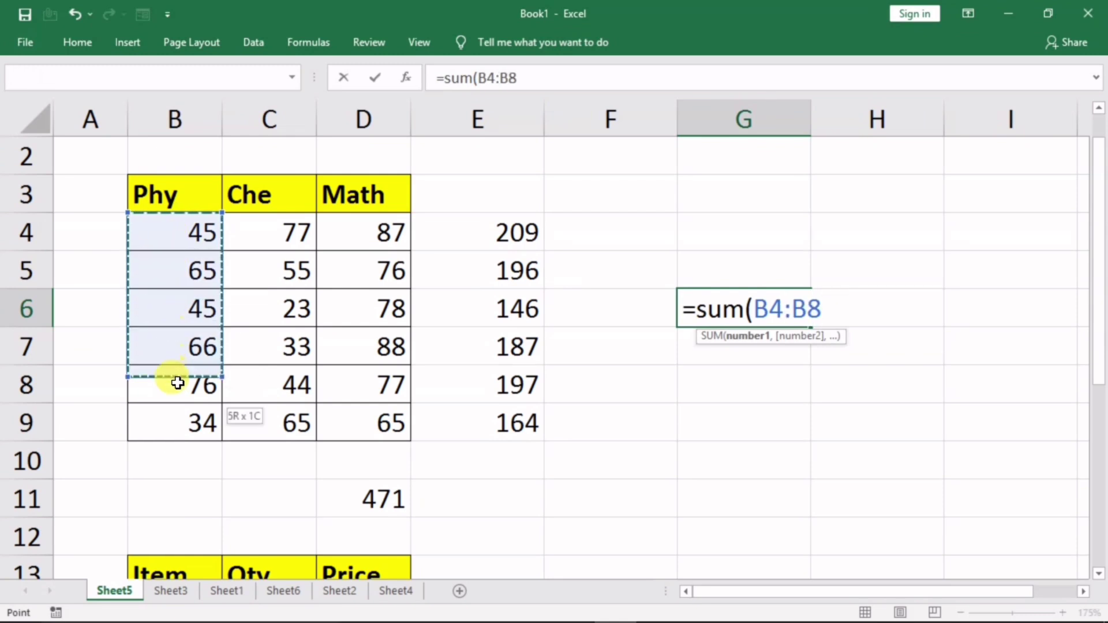
left_click_drag(175, 235, 174, 418)
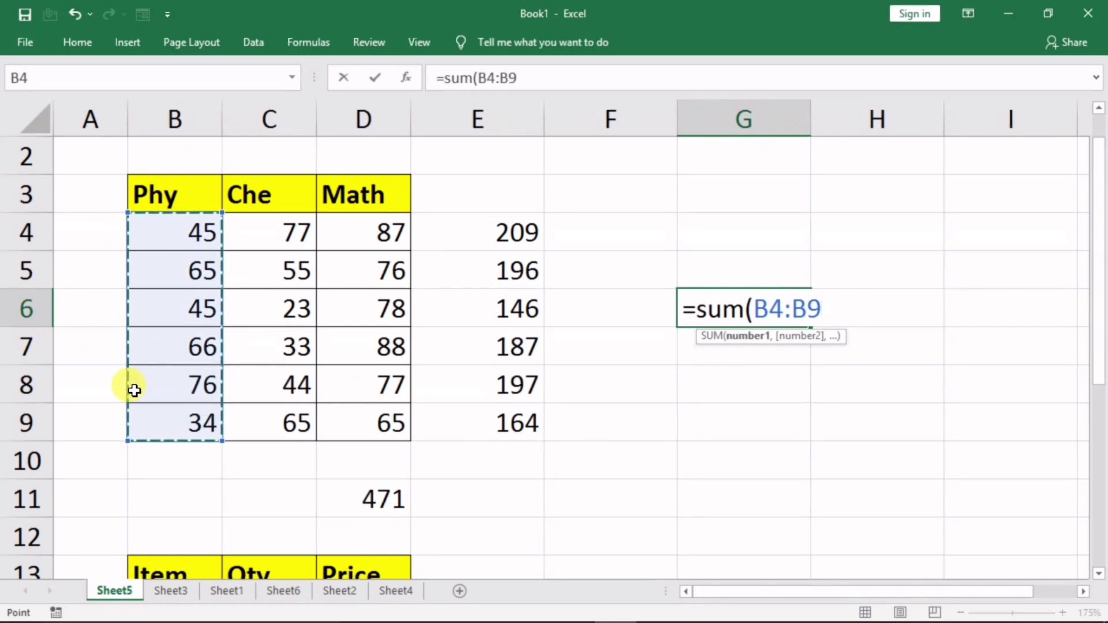
type(",")
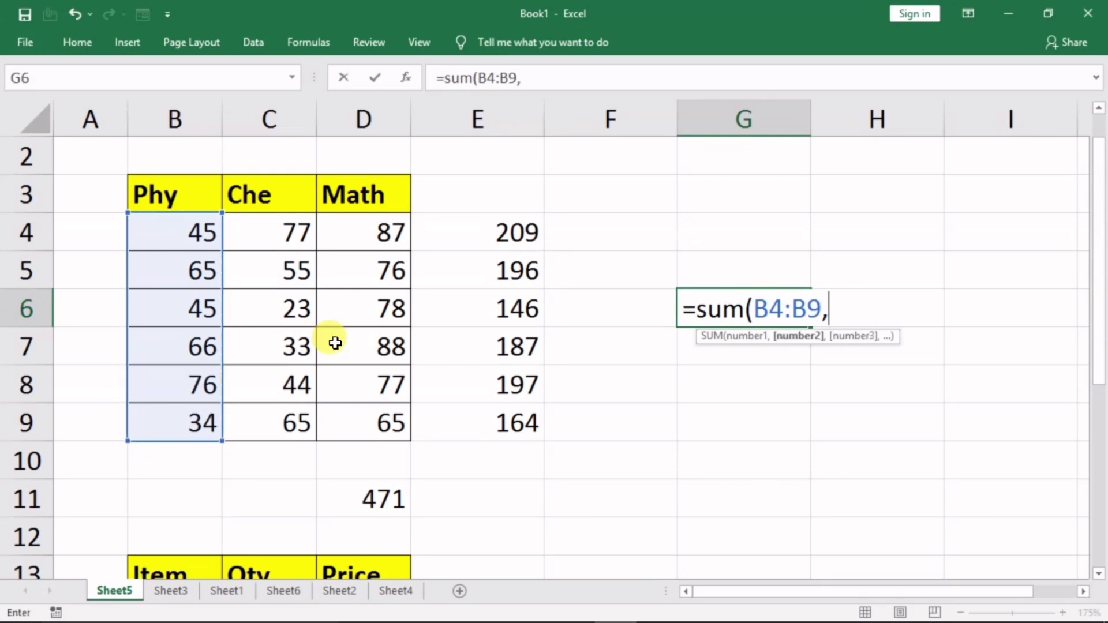
left_click_drag(379, 229, 363, 357)
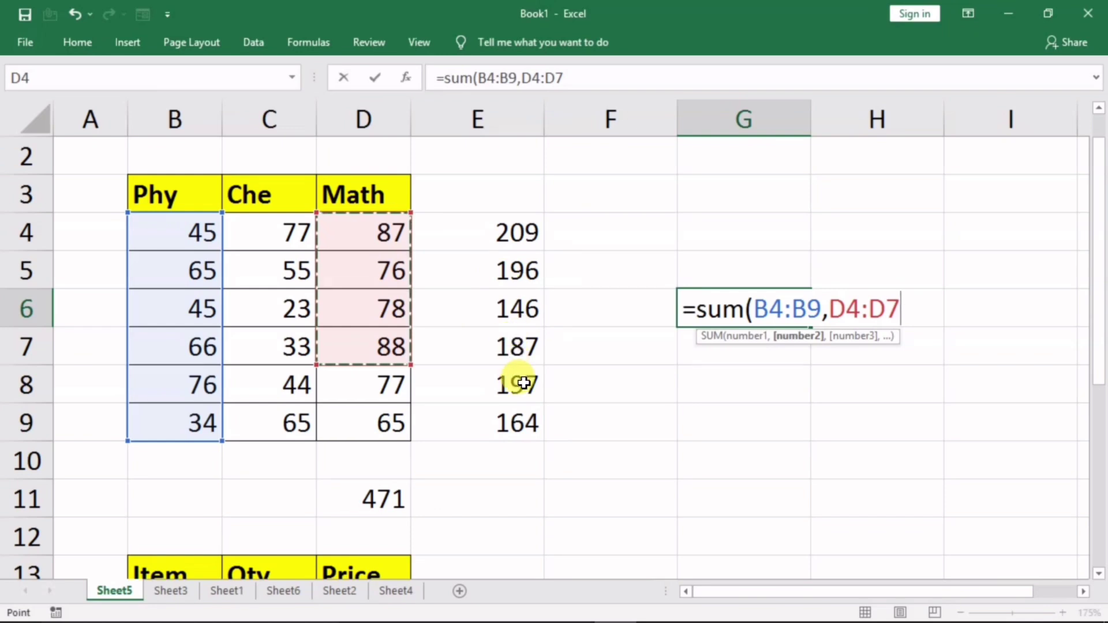
type(",")
left_click_drag(508, 350, 498, 422)
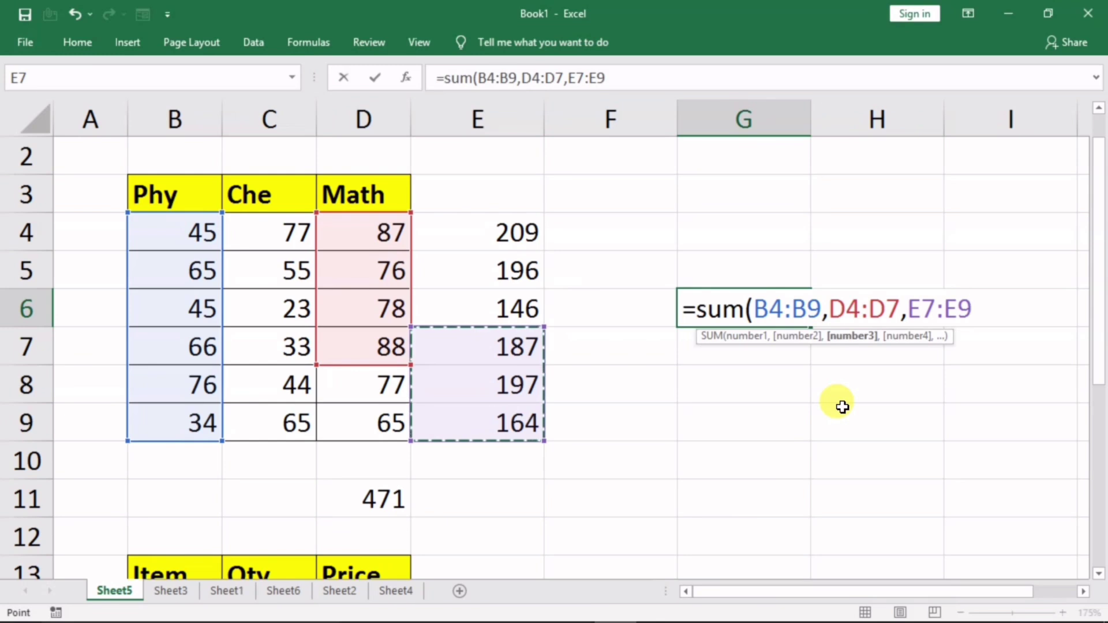
type(")")
key("Return")
left_click(772, 315)
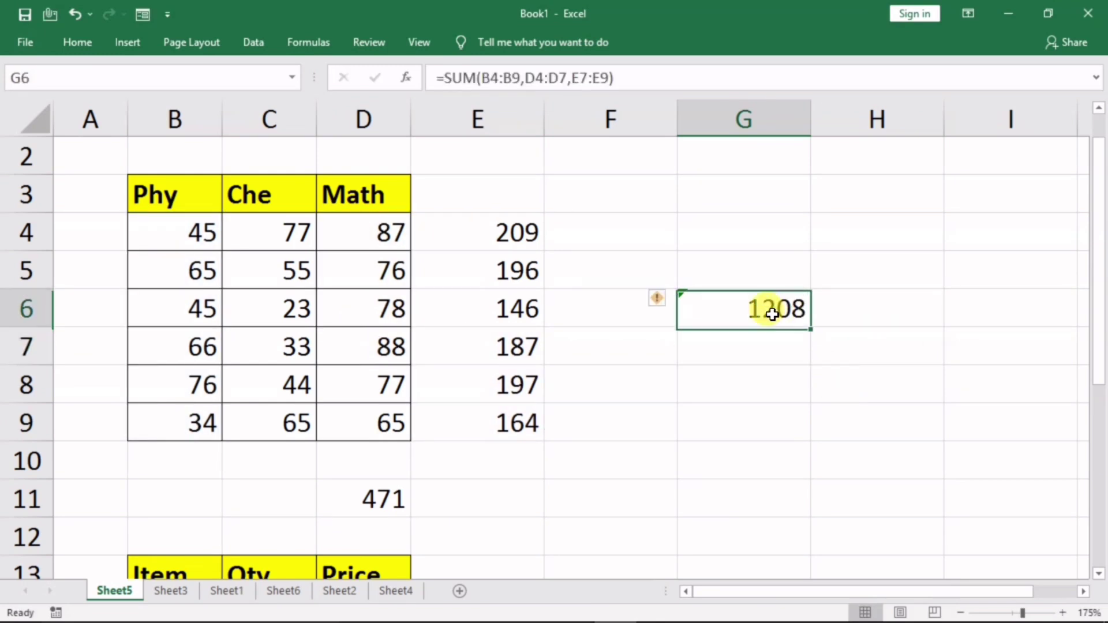
double_click(773, 314)
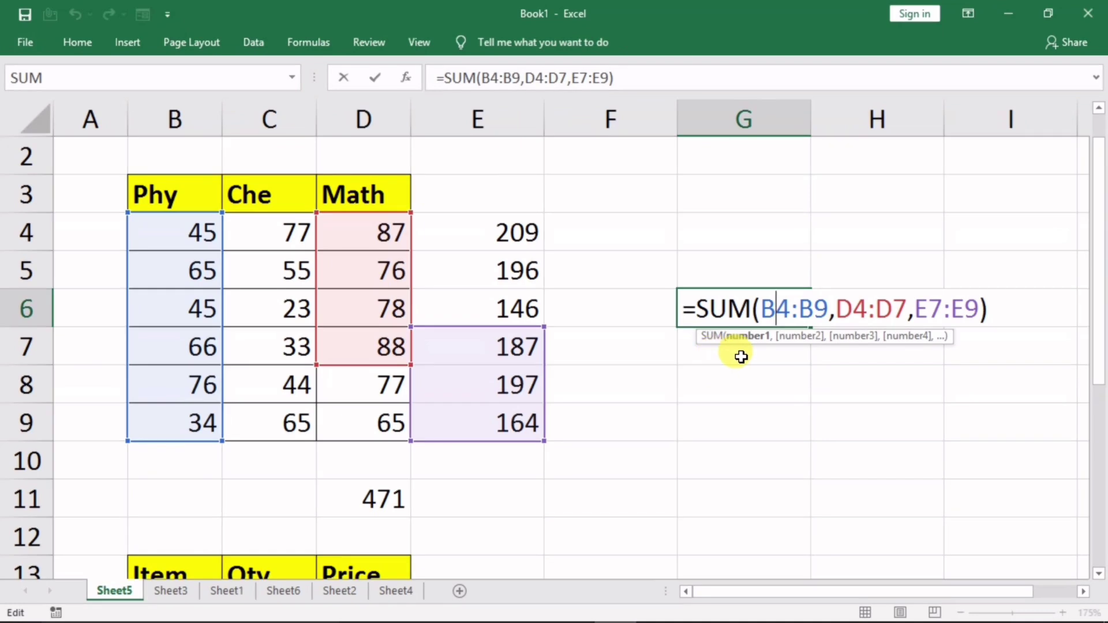
key("Return")
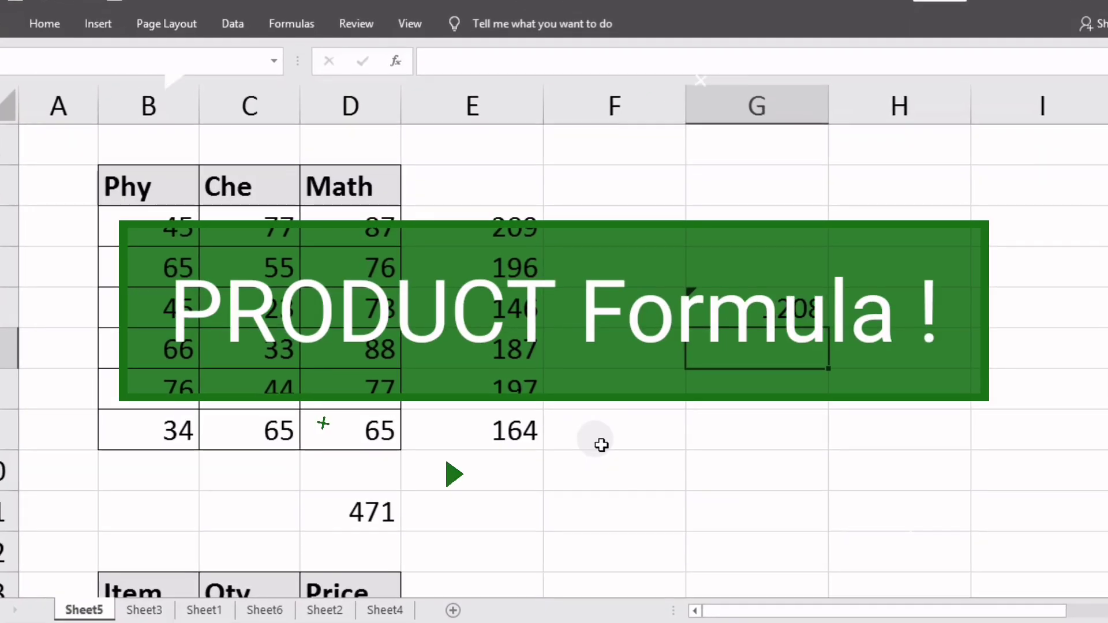
- Enter =C14*D14 in E14 for the Mouse amount, giving 2100
scroll(601, 445, "down", 2)
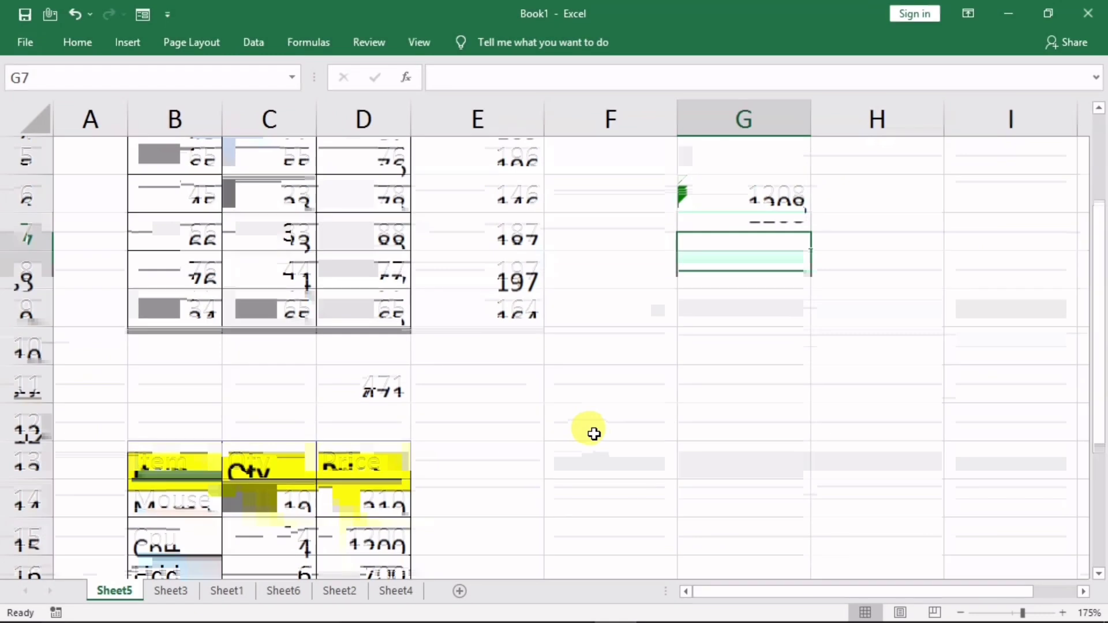
scroll(594, 434, "down", 1)
left_click(505, 384)
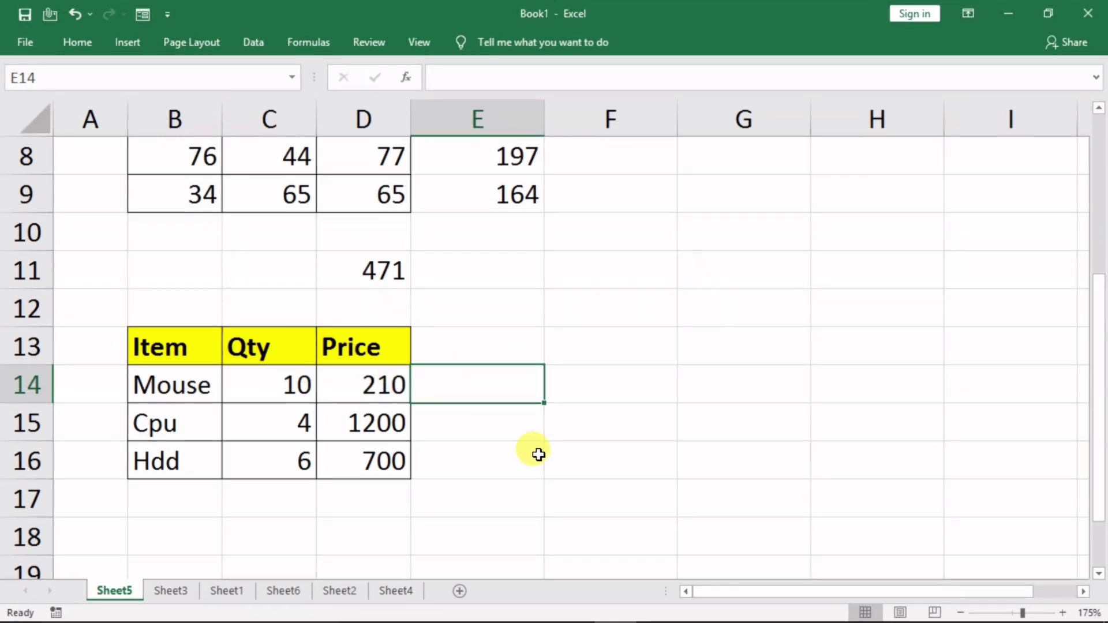
type("=")
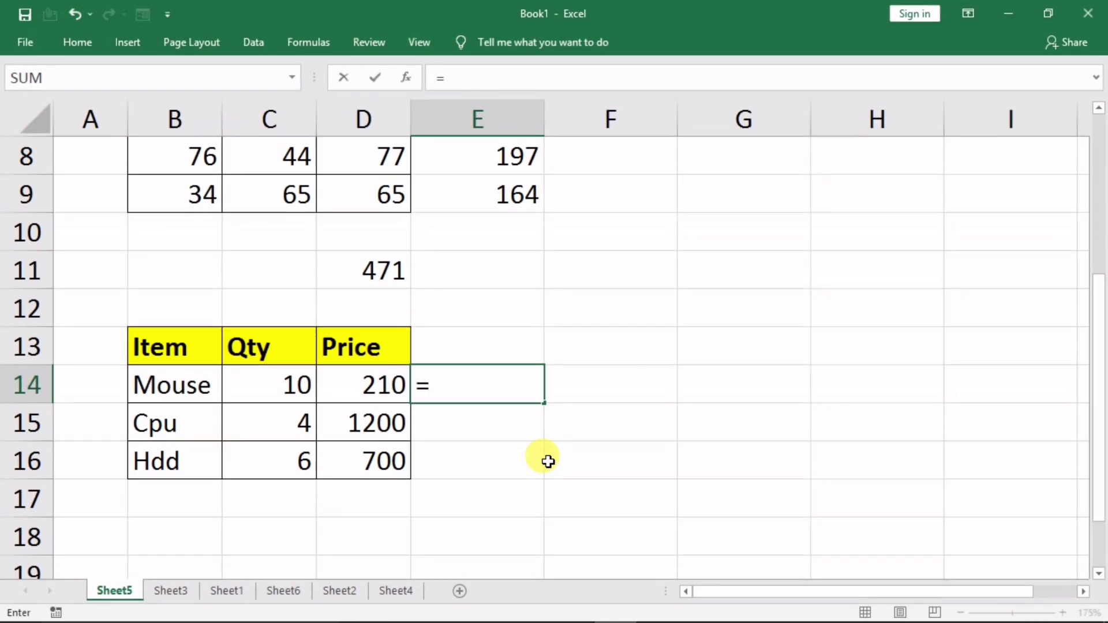
left_click(272, 385)
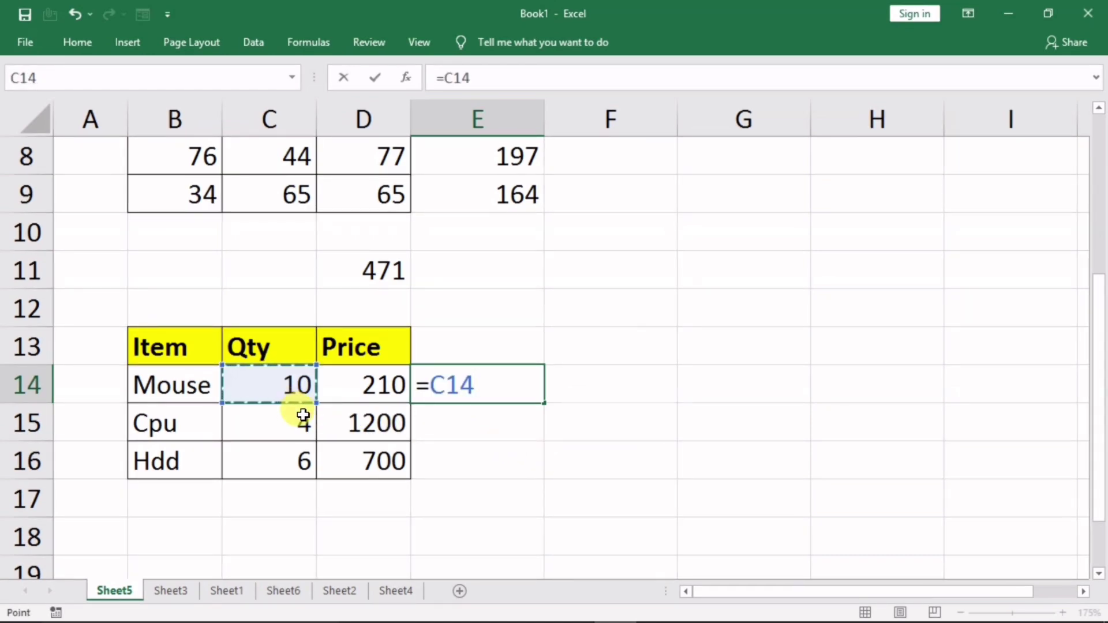
type("*")
left_click(348, 375)
key("Return")
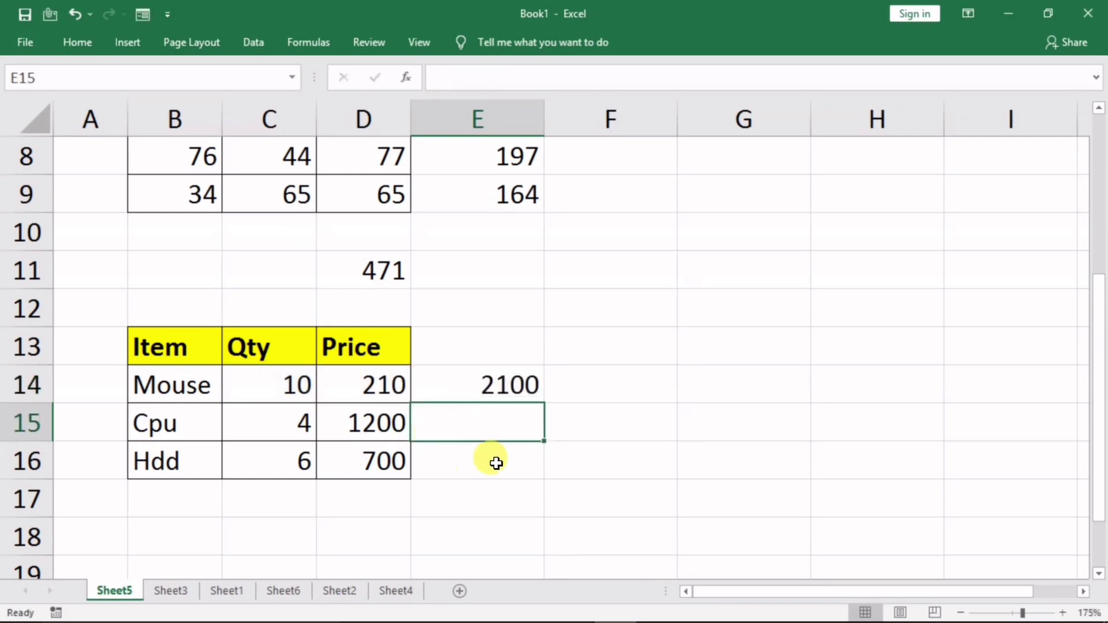
- Copy the amount formula down to E16, then clear E14:E16 again
left_click(524, 380)
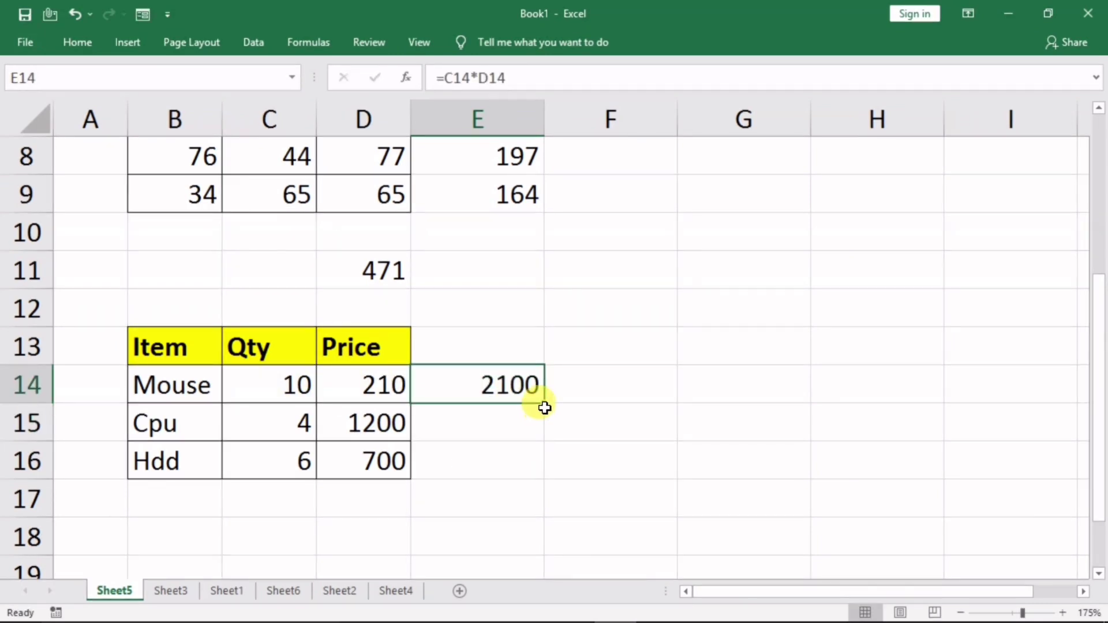
left_click_drag(543, 404, 544, 476)
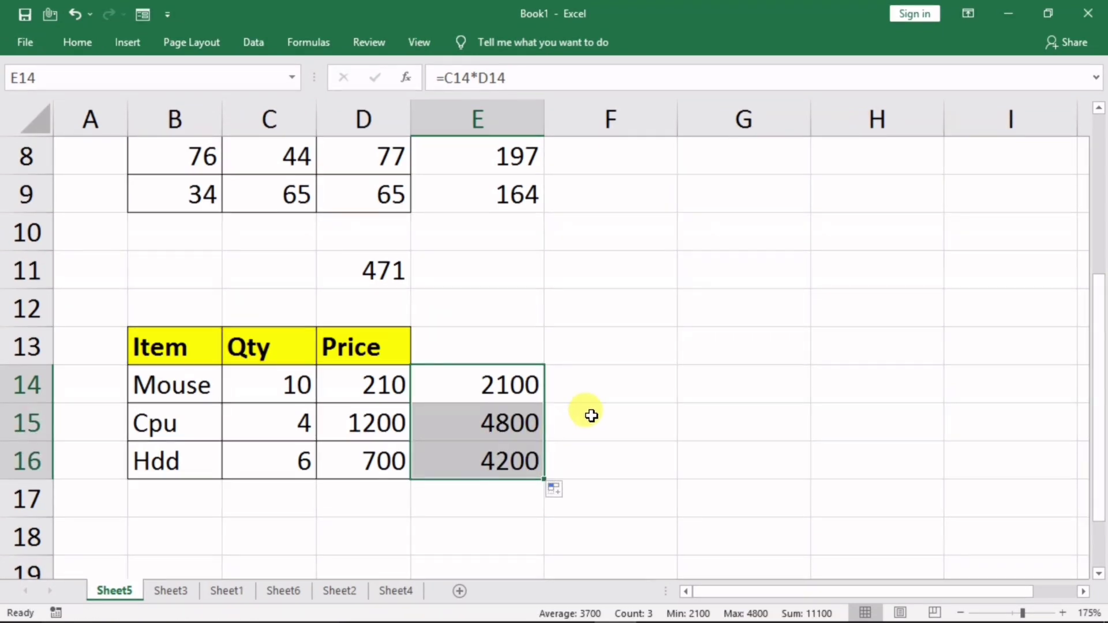
key("Delete")
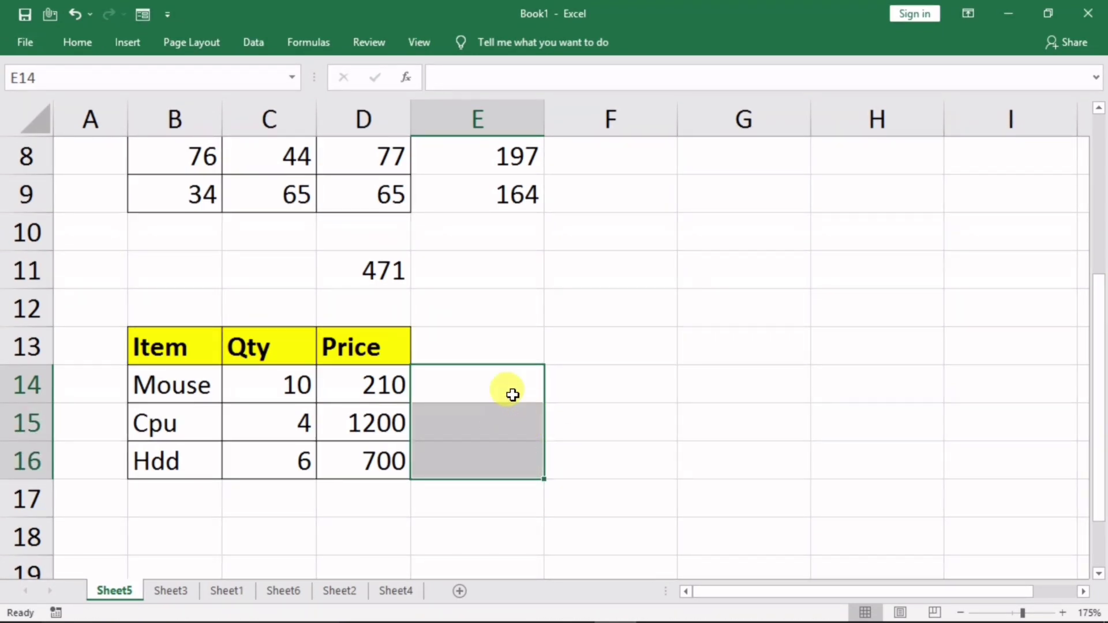
- Fill E14:E16 with =PRODUCT(C14:D14) formulas, giving 2100, 4800 and 4200
left_click(507, 389)
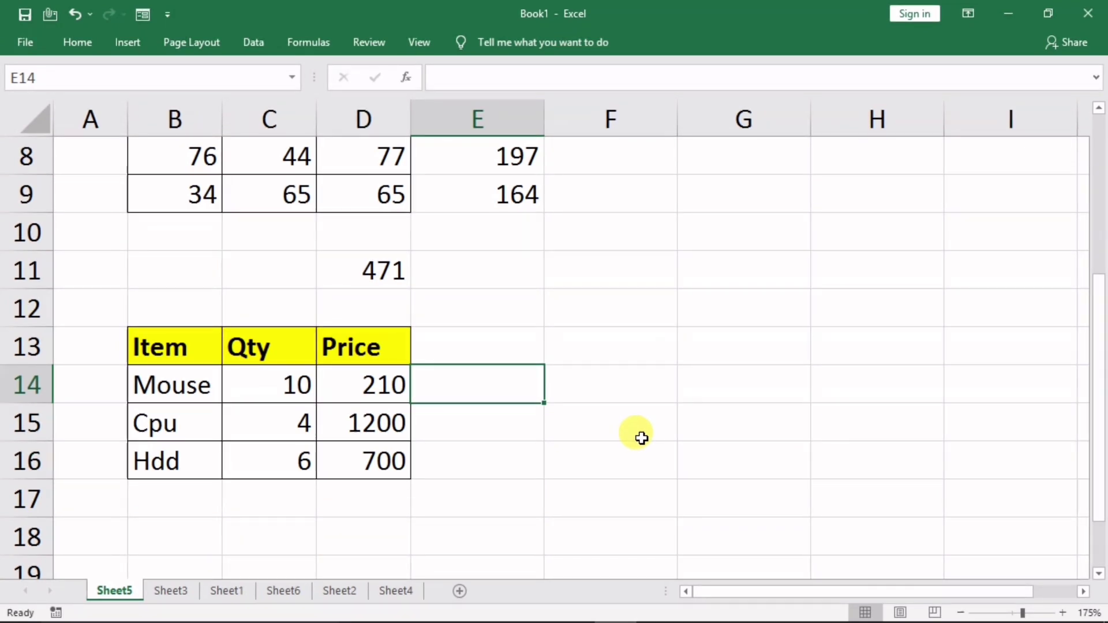
type("=pro")
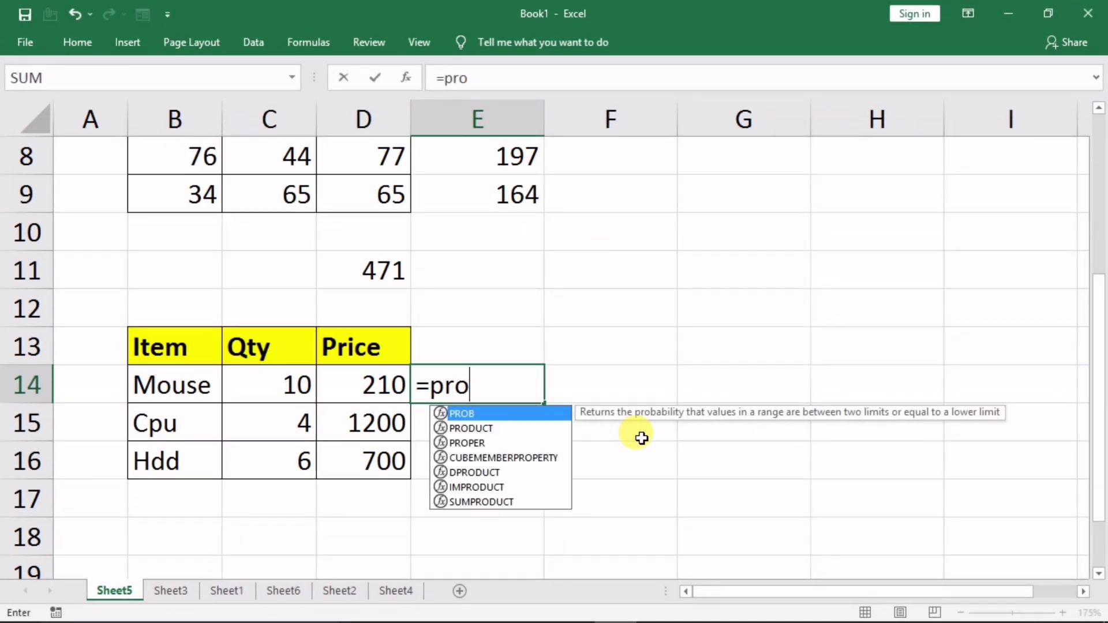
type("d")
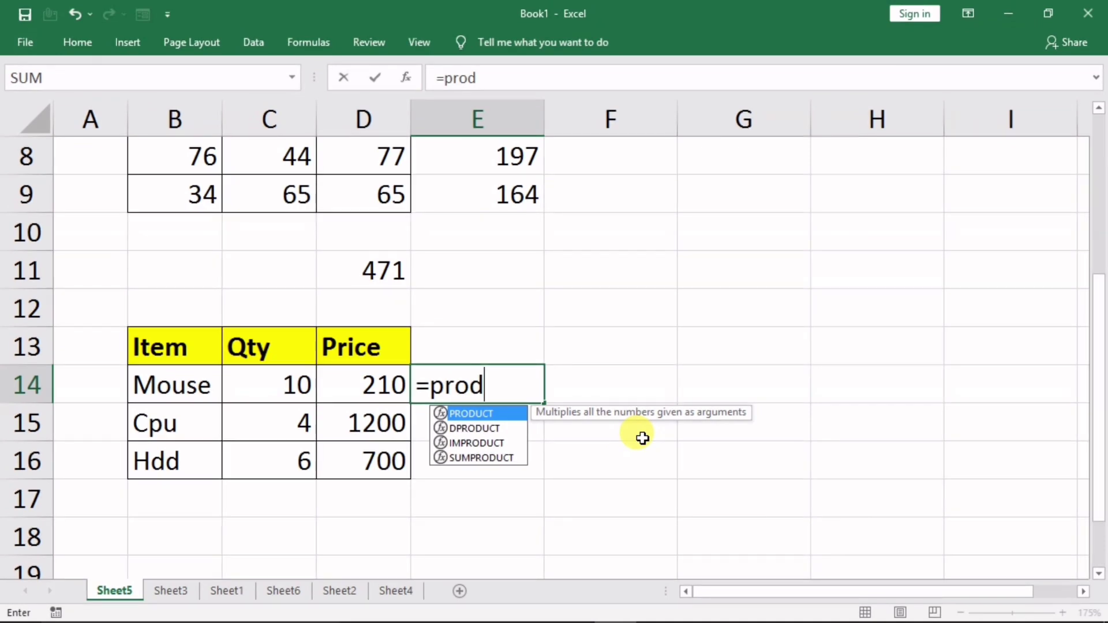
key("Tab")
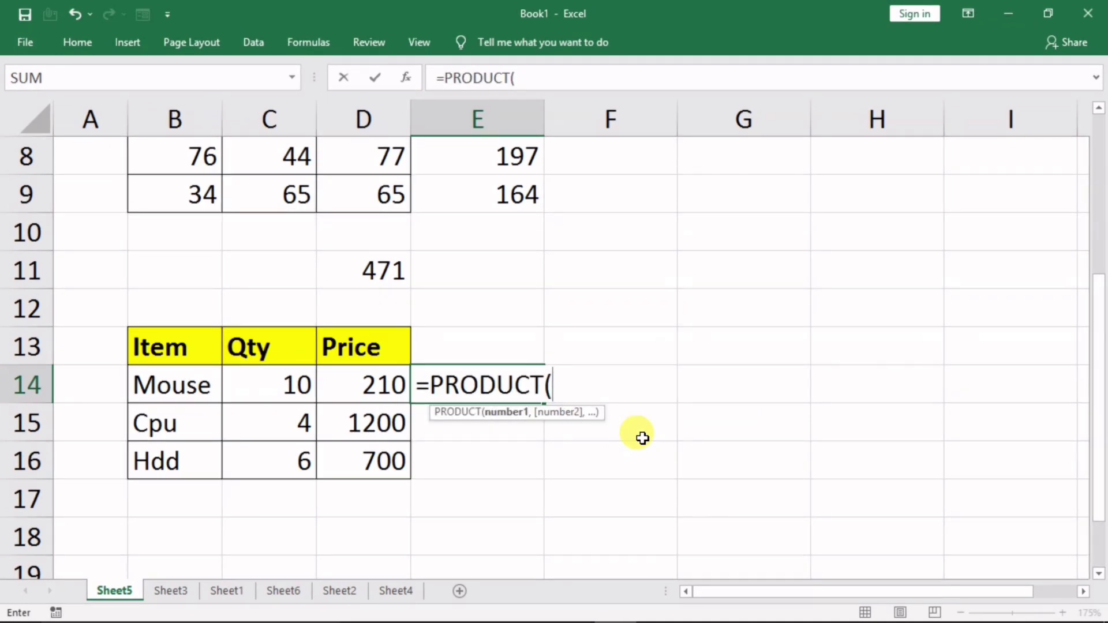
left_click_drag(285, 388, 318, 391)
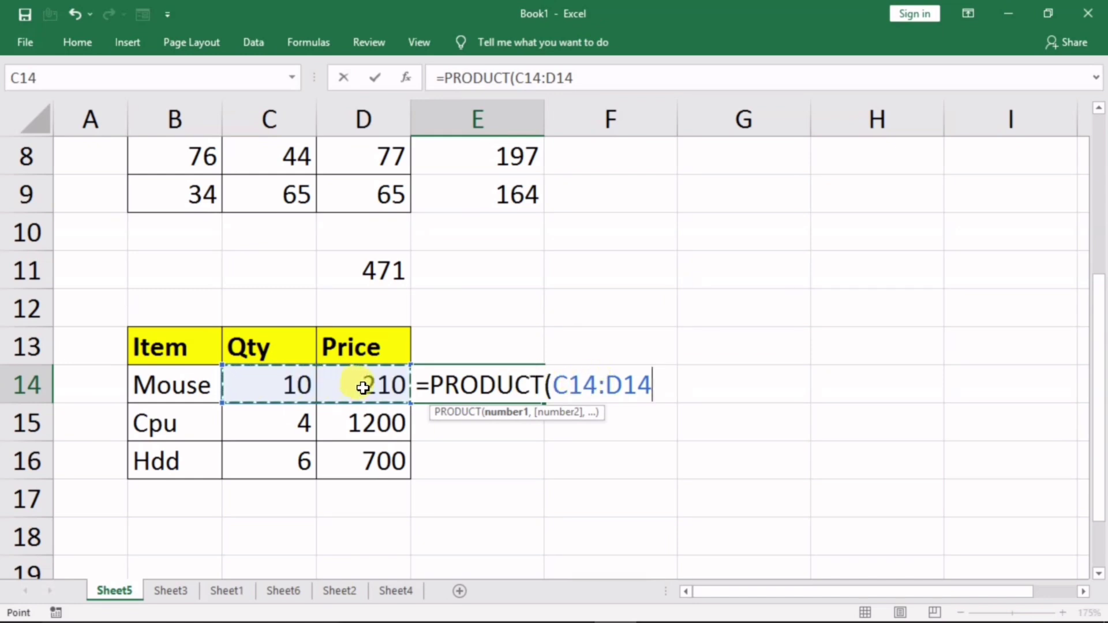
key("Return")
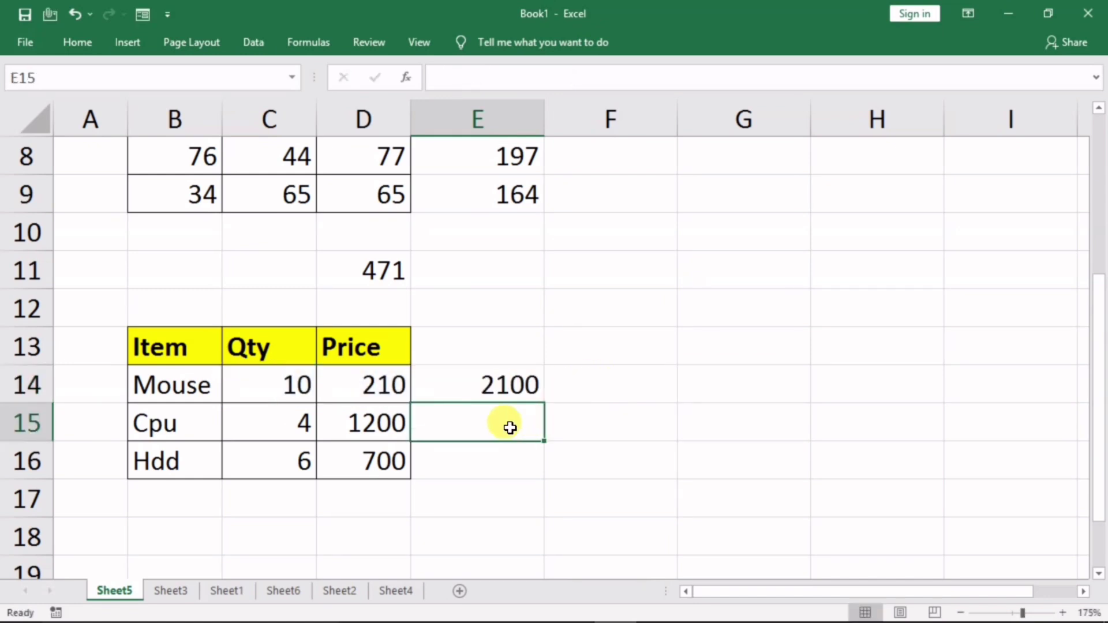
left_click(506, 386)
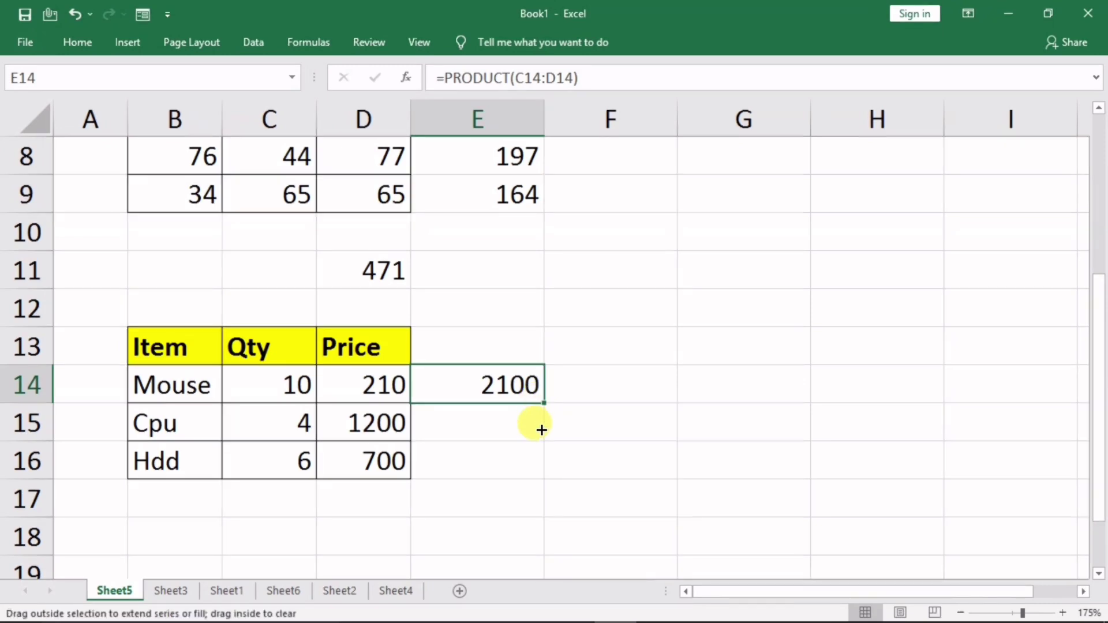
left_click_drag(542, 430, 531, 470)
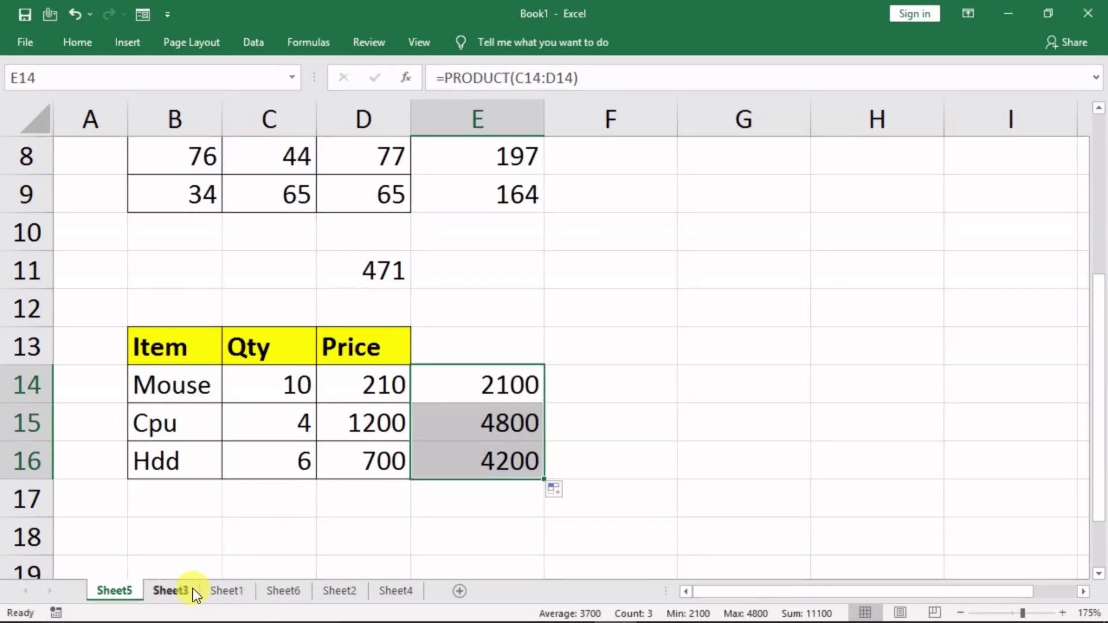
left_click(217, 592)
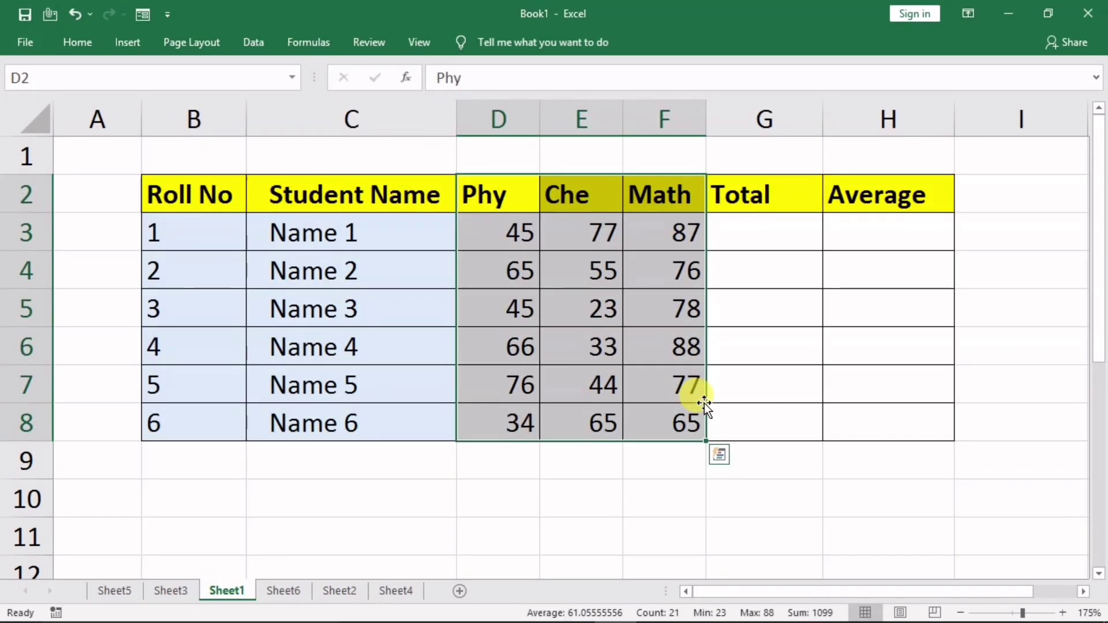
- AutoSum D3:F3 into G3 and fill down to G8, giving totals 209 to 164
left_click(747, 231)
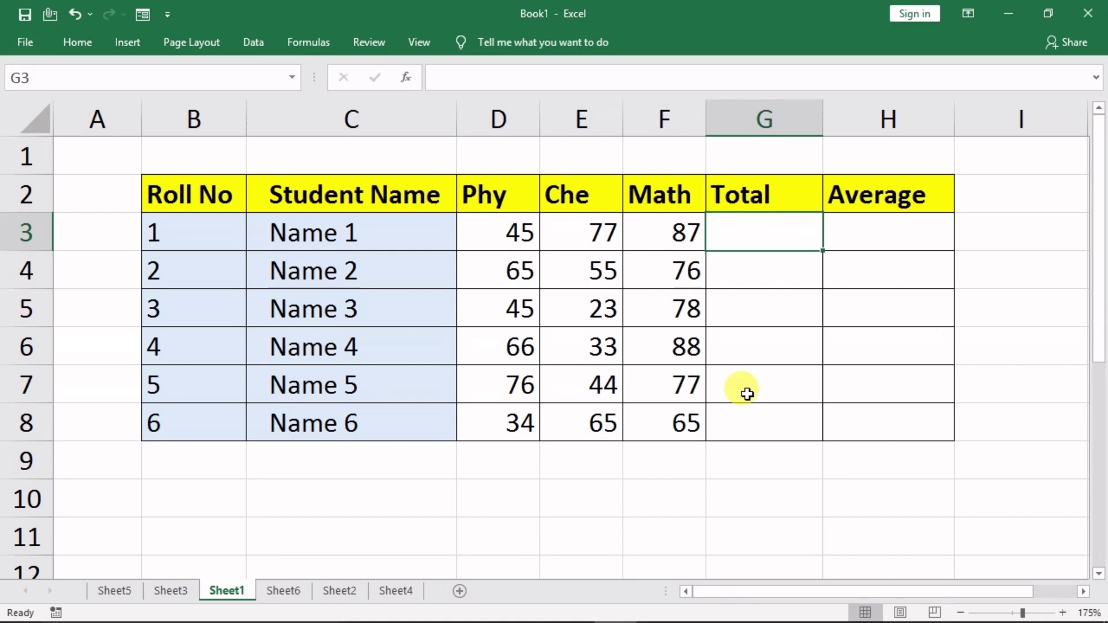
key("alt+equal")
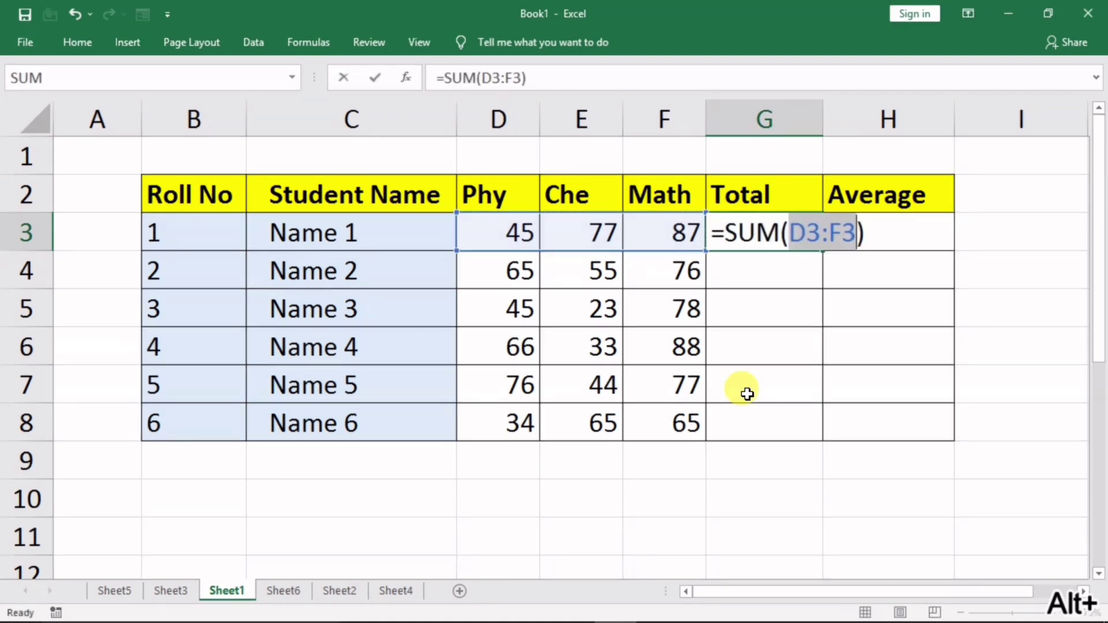
key("Return")
left_click(817, 229)
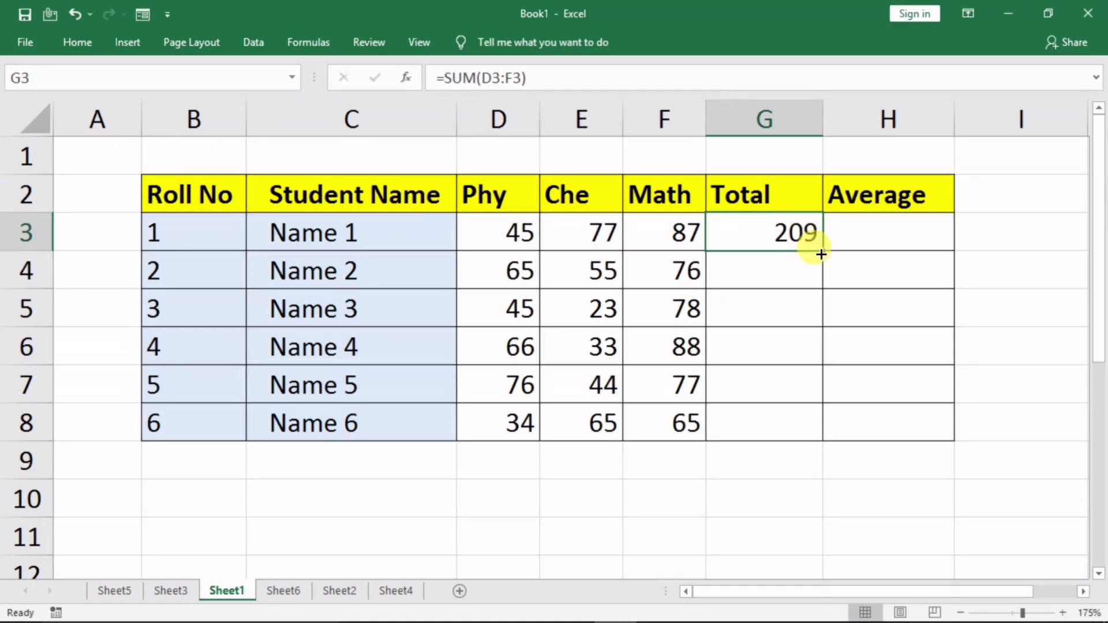
left_click_drag(825, 253, 816, 427)
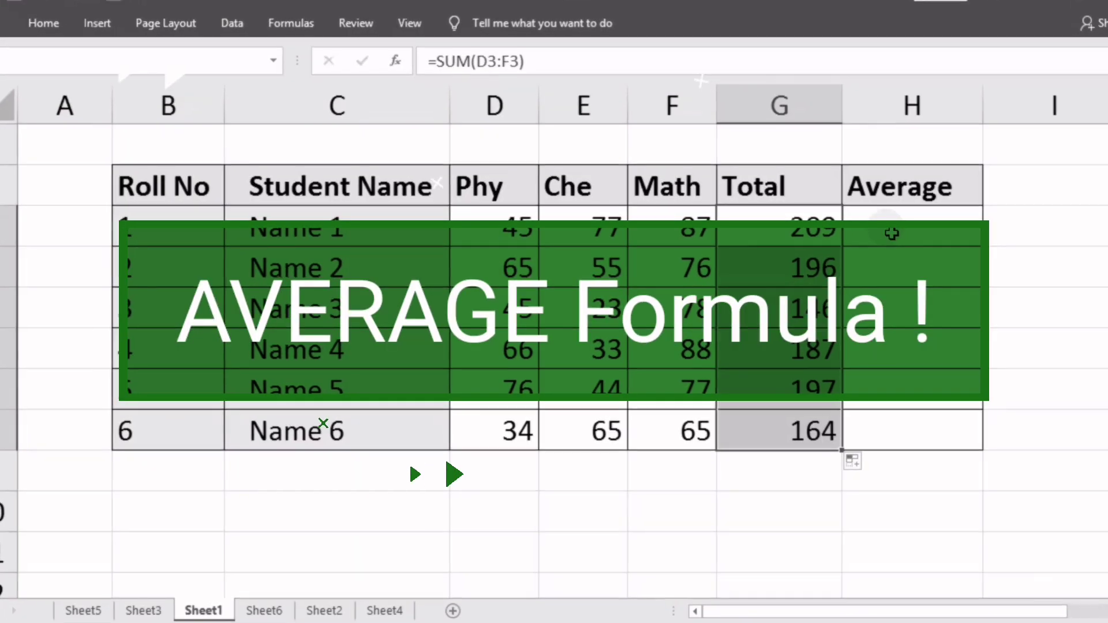
- Enter =AVERAGE(D3:F3) in H3, fill it down to H8, and select H3:H8
left_click(892, 233)
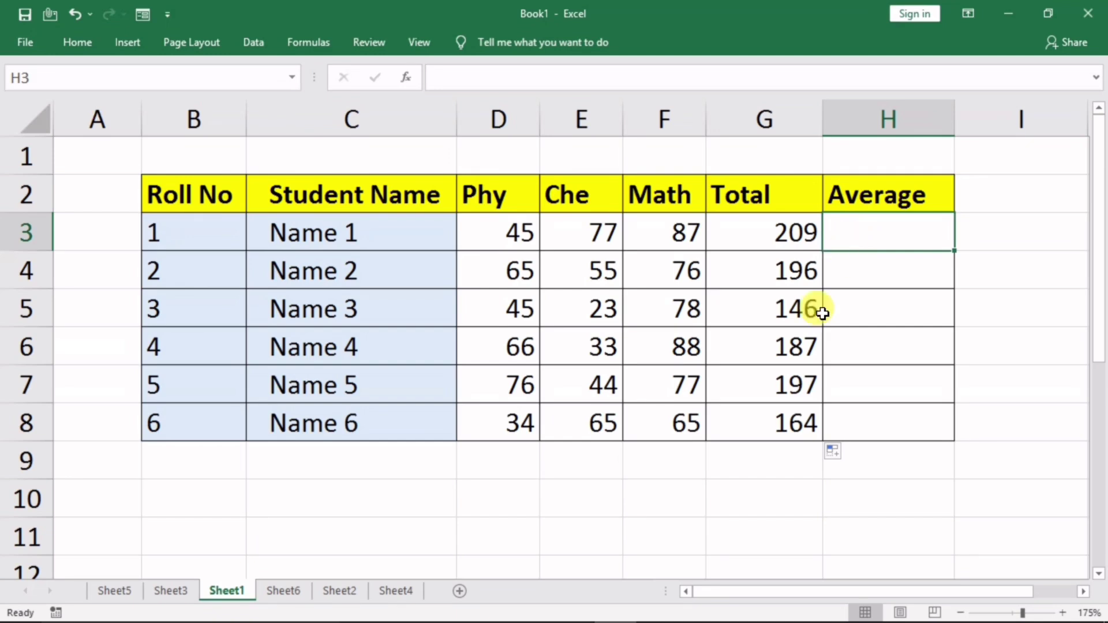
type("=")
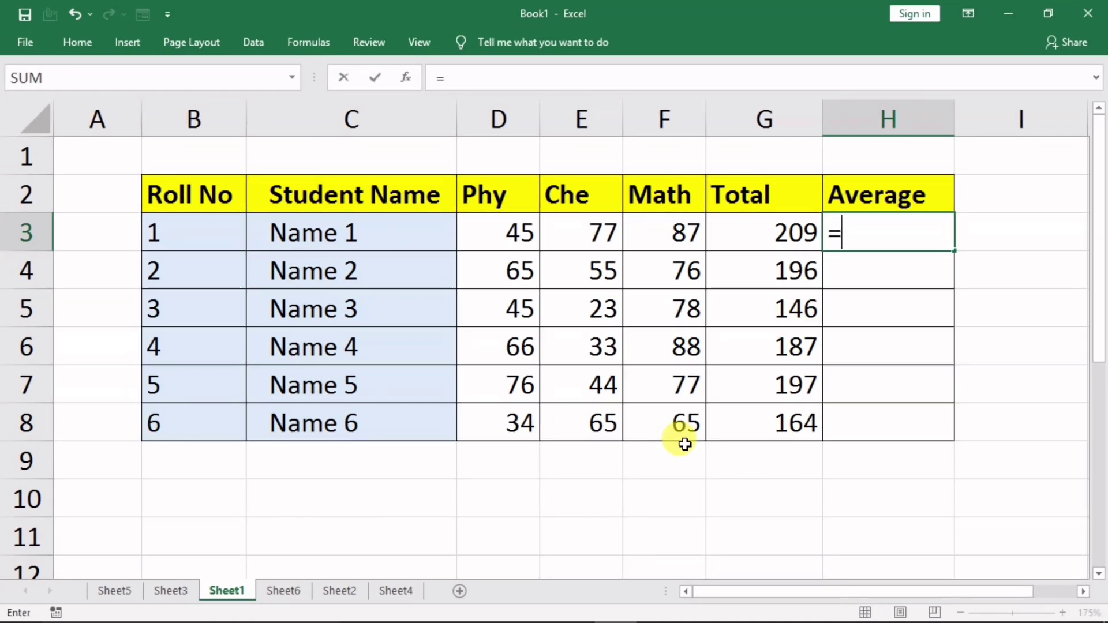
type("averg")
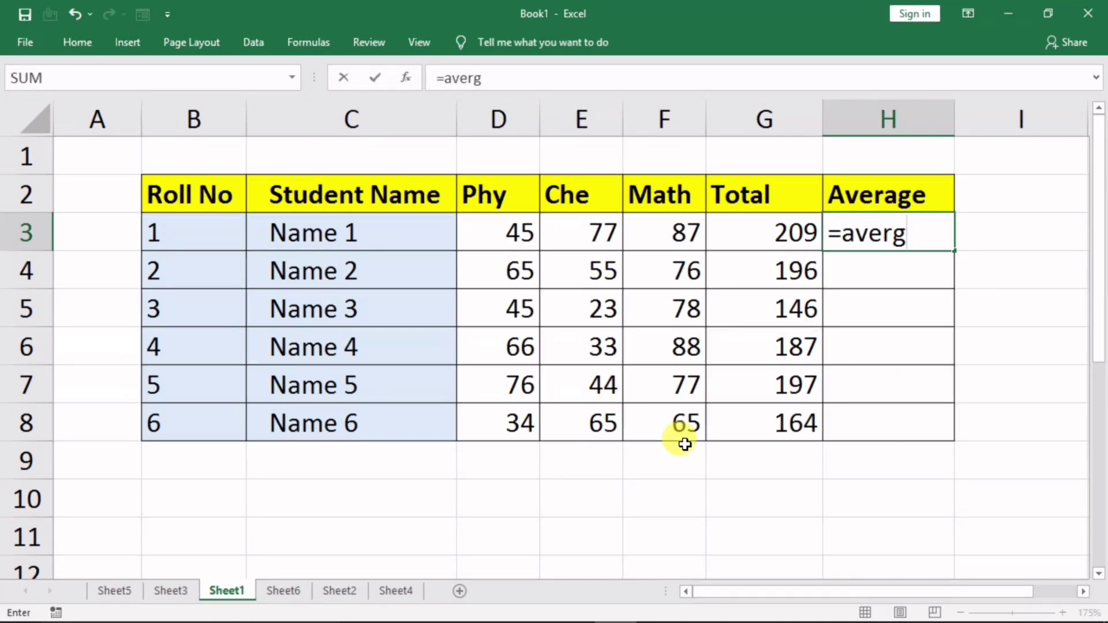
key("BackSpace")
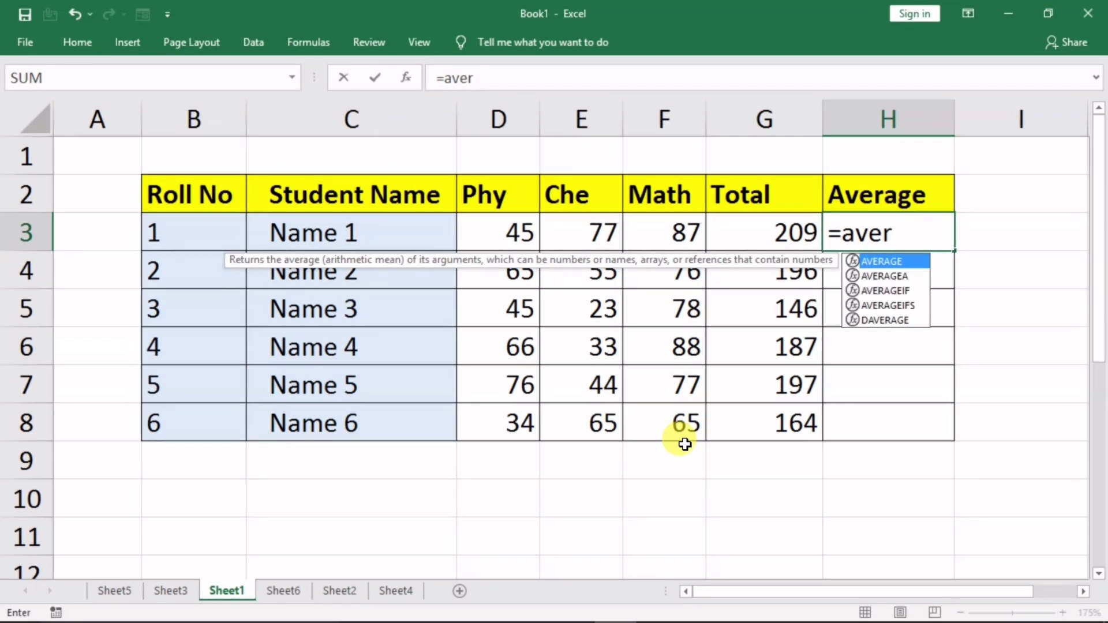
key("Tab")
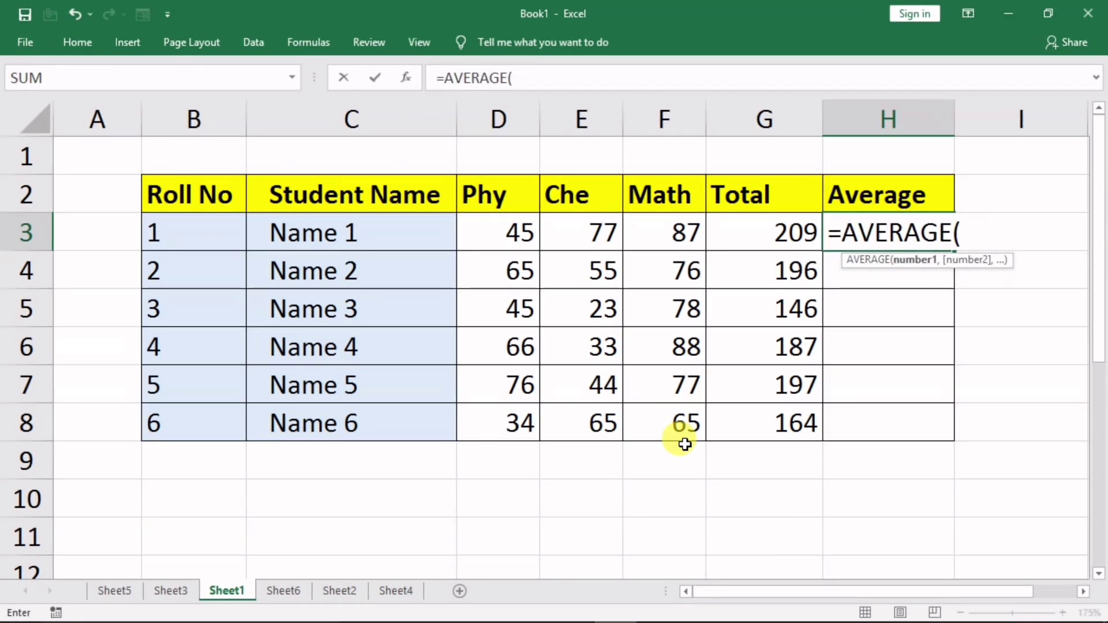
mouse_move(510, 240)
left_mouse_down()
mouse_move(555, 230)
mouse_move(648, 247)
left_mouse_up()
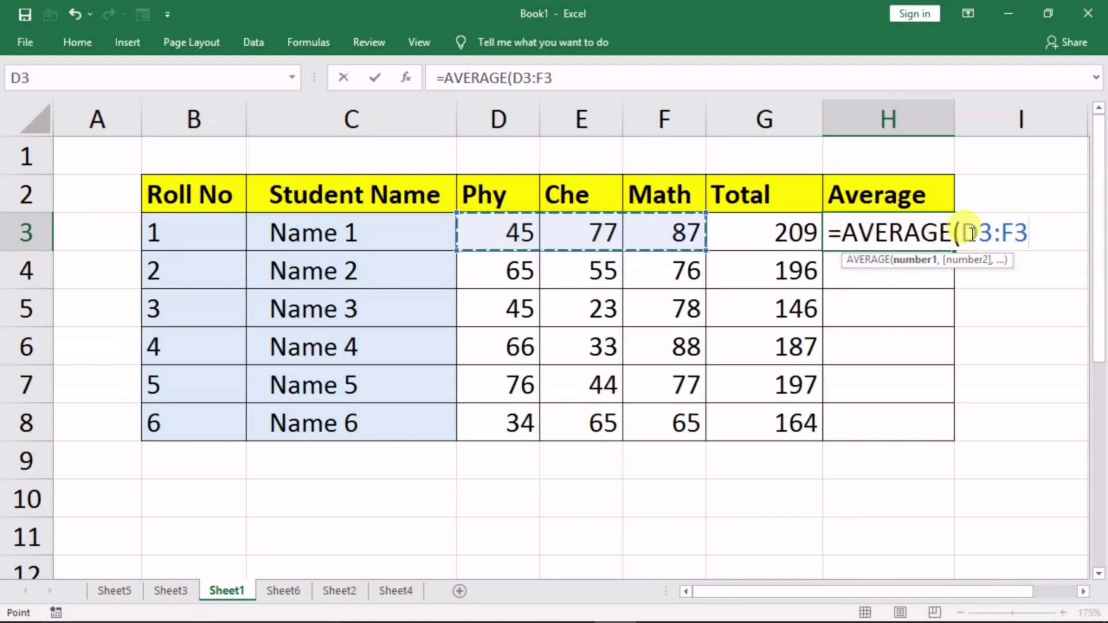
key("Return")
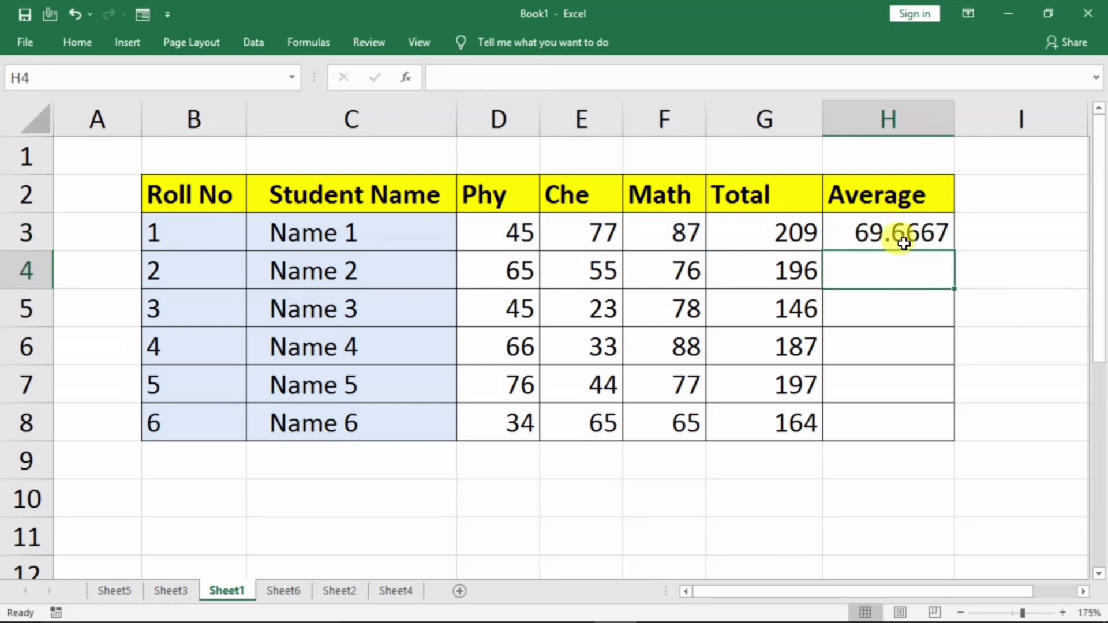
left_click(904, 243)
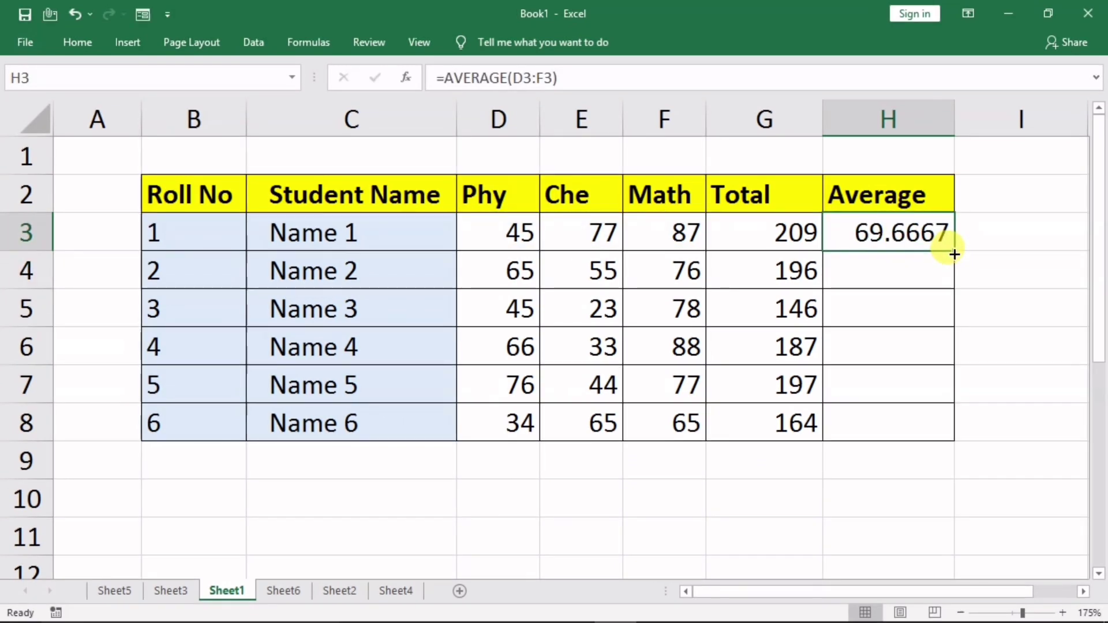
mouse_move(954, 255)
left_mouse_down()
mouse_move(934, 427)
mouse_move(920, 421)
left_mouse_up()
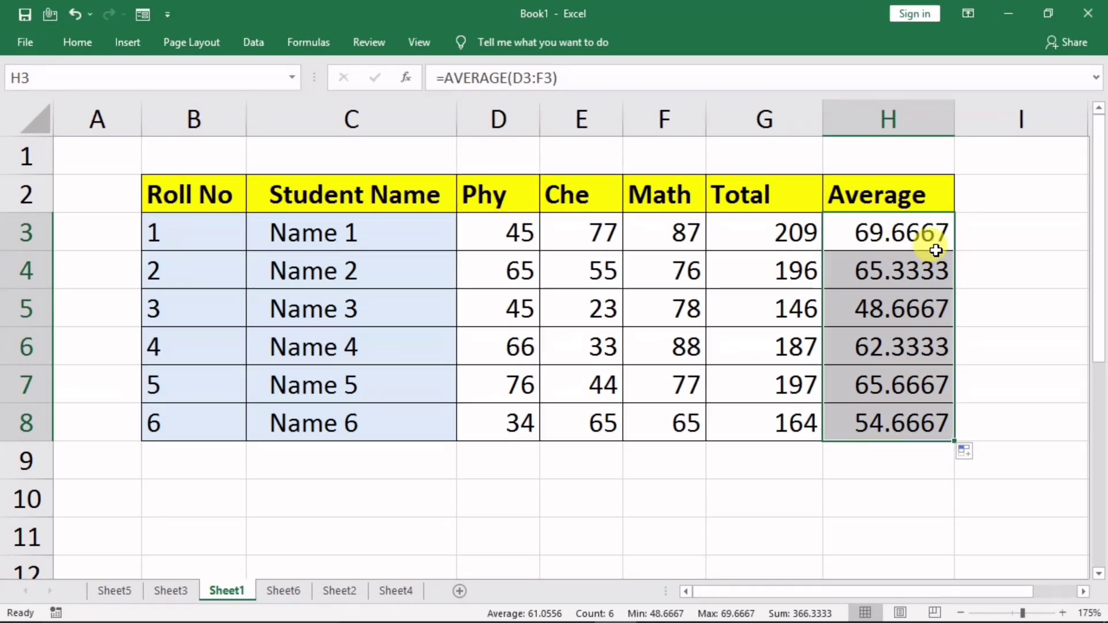
key("ctrl+Down")
key("Down")
key("Down")
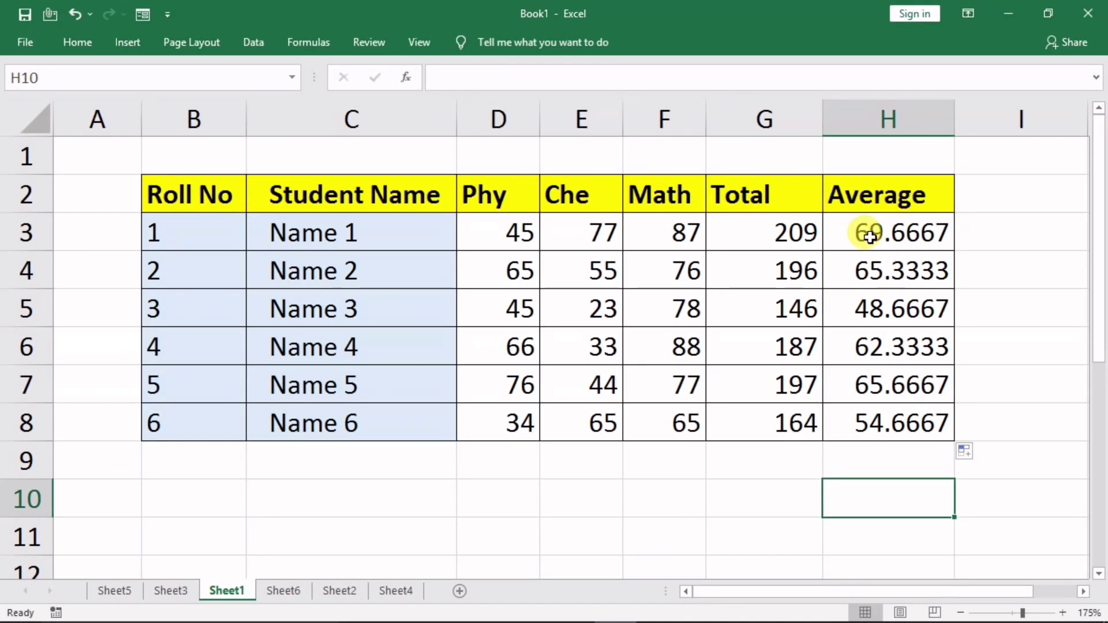
left_click_drag(870, 237, 849, 420)
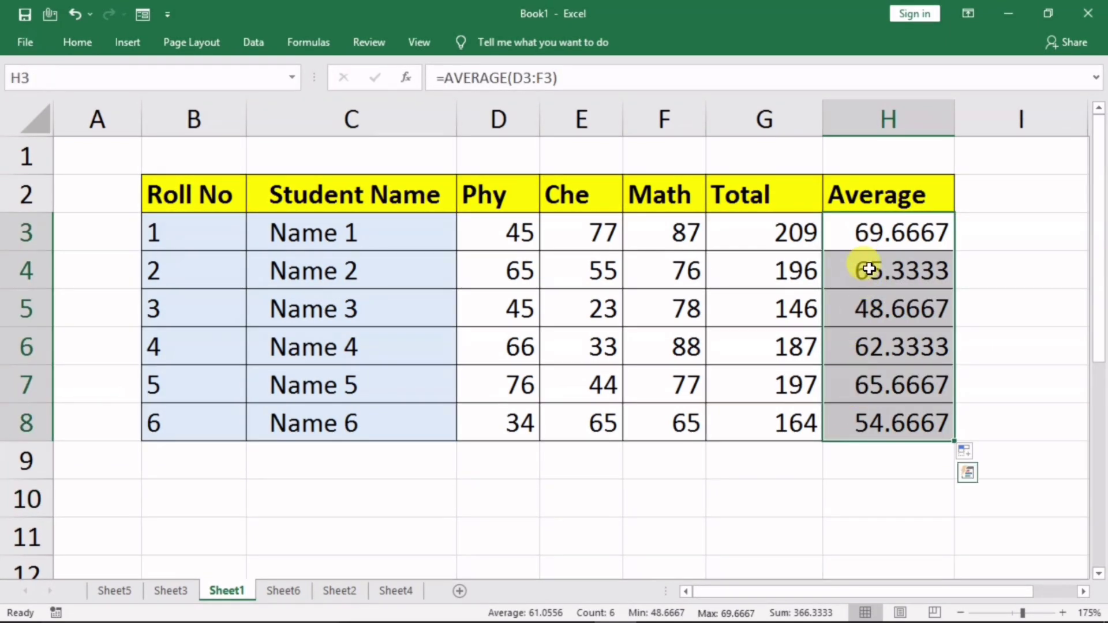
- Format H3:H8 with two decimal places, showing 69.67, 65.33, 48.67 and so on
left_click(95, 40)
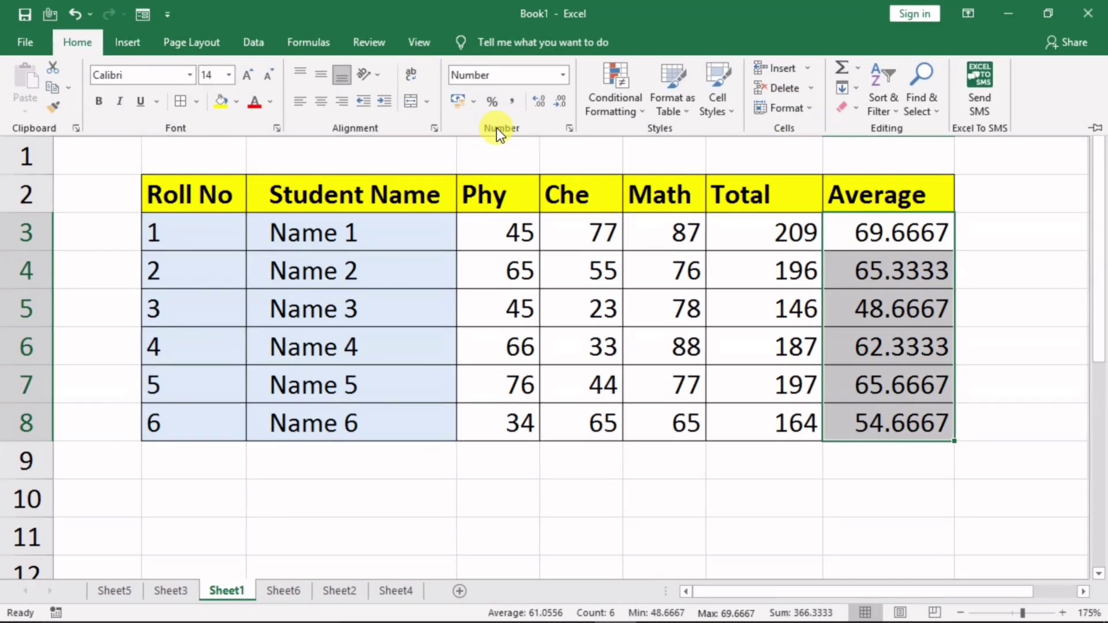
left_click(558, 102)
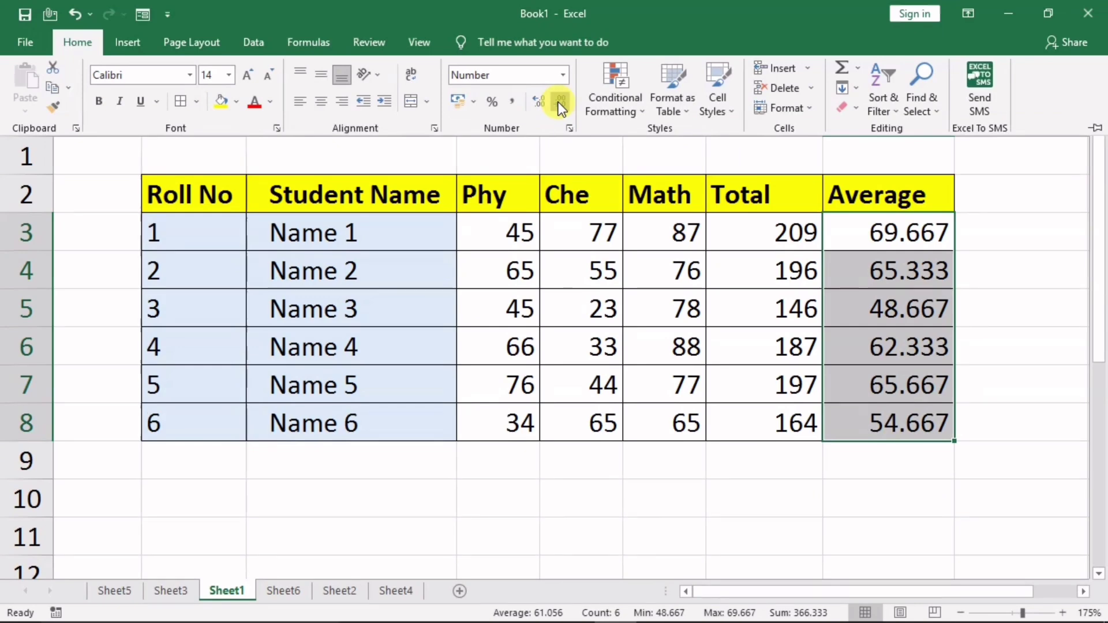
left_click(558, 104)
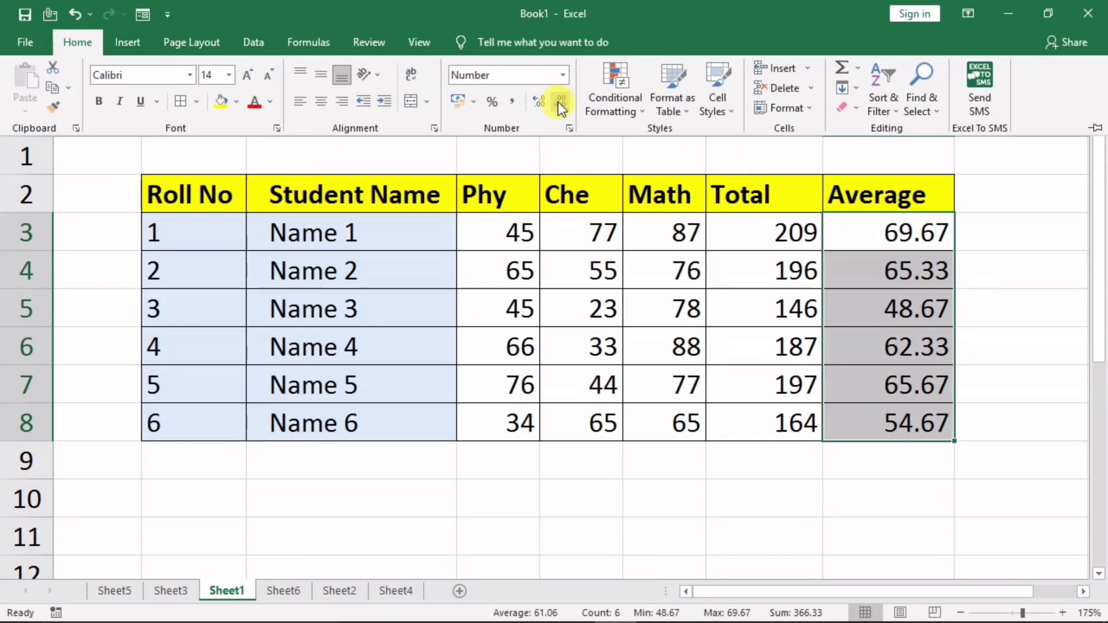
left_click(559, 101)
left_click(559, 102)
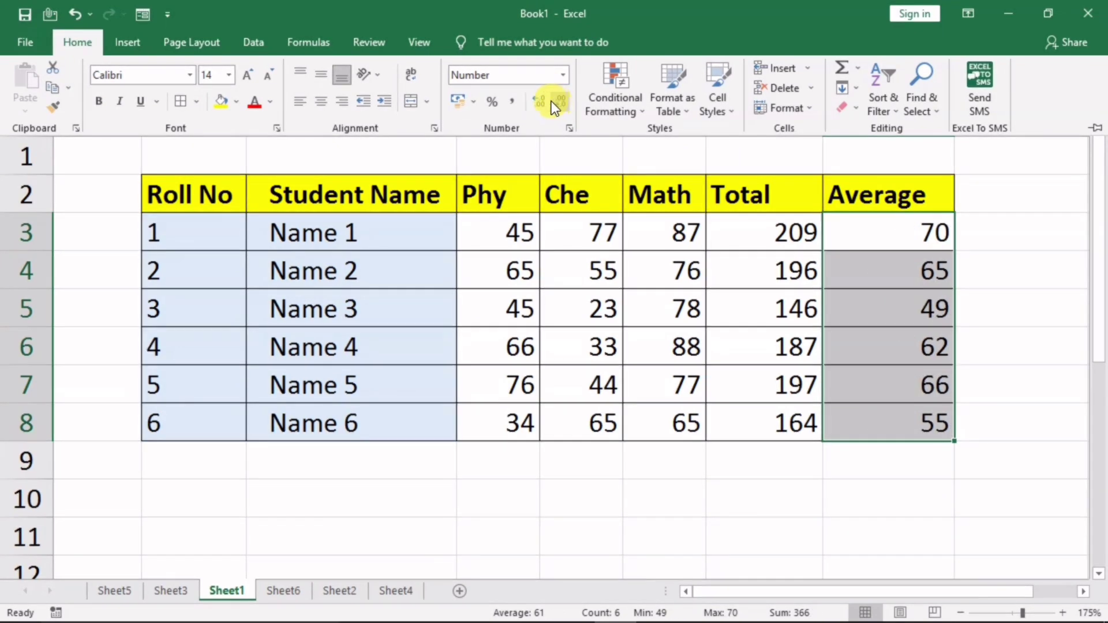
left_click(531, 107)
left_click(531, 106)
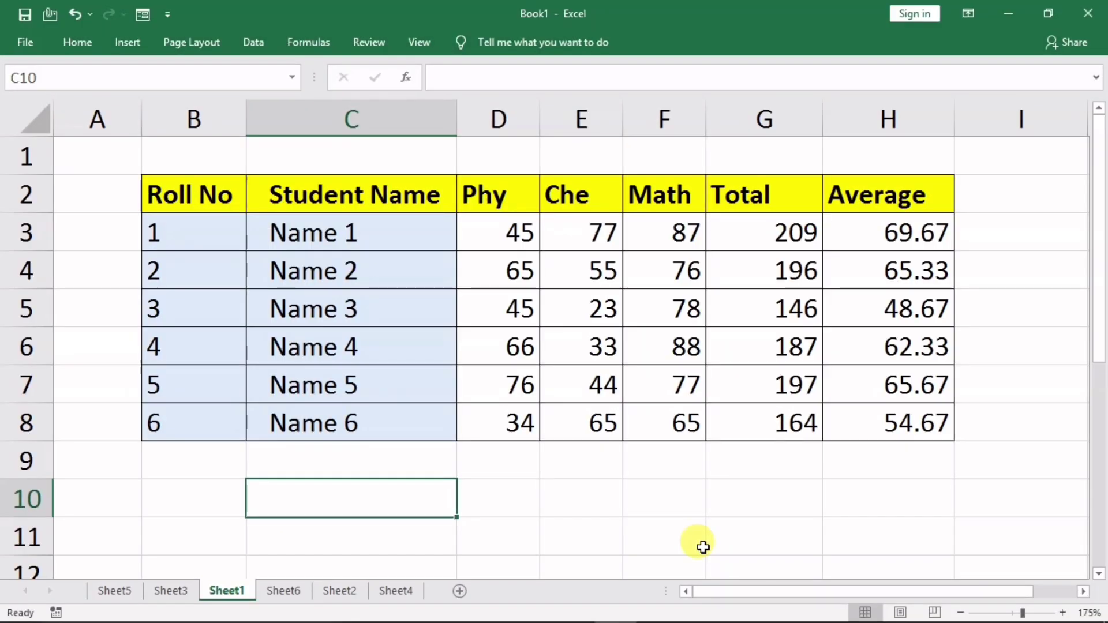
- Type the row labels MAX and MIN below the marks table
type("MAX")
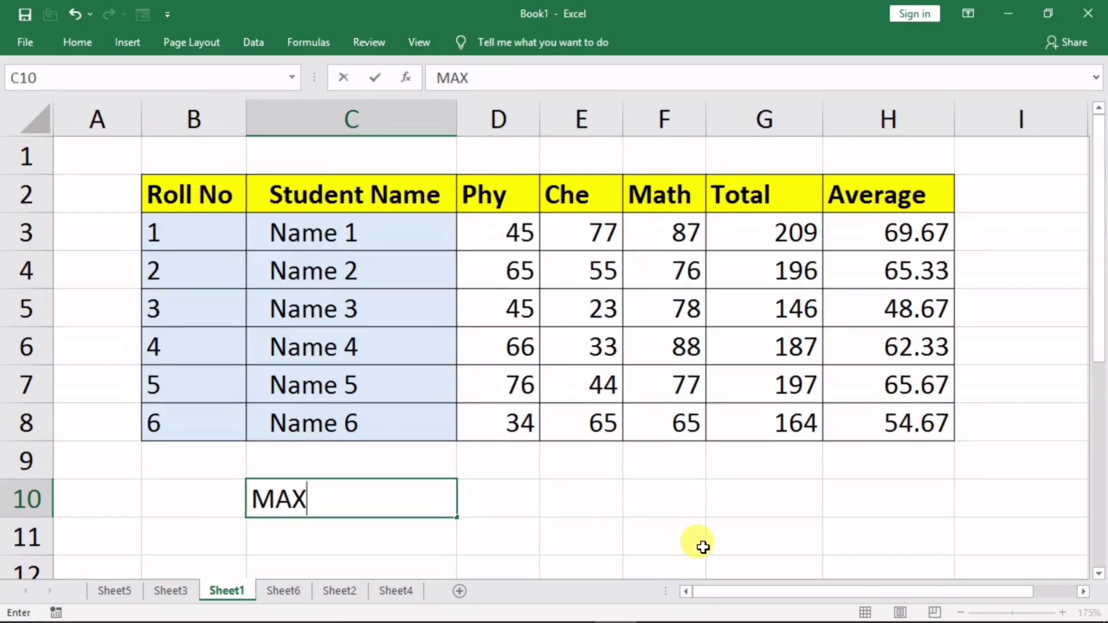
key("Return")
type("MIN")
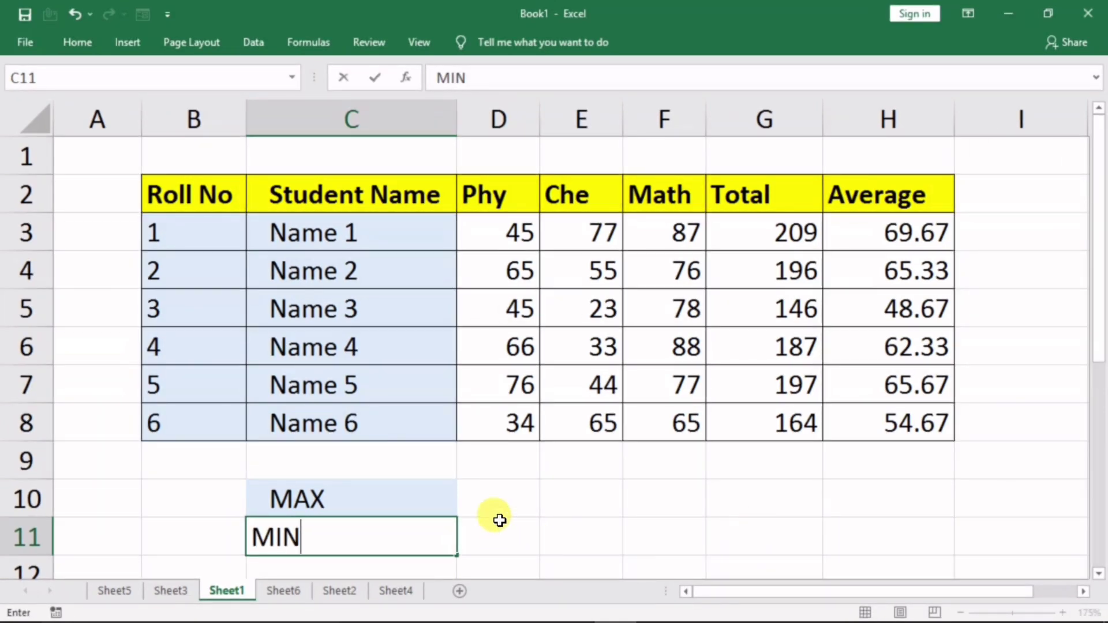
- Enter =MAX(D3:D8) in D10 to get the highest Phy mark, 76
left_click(500, 498)
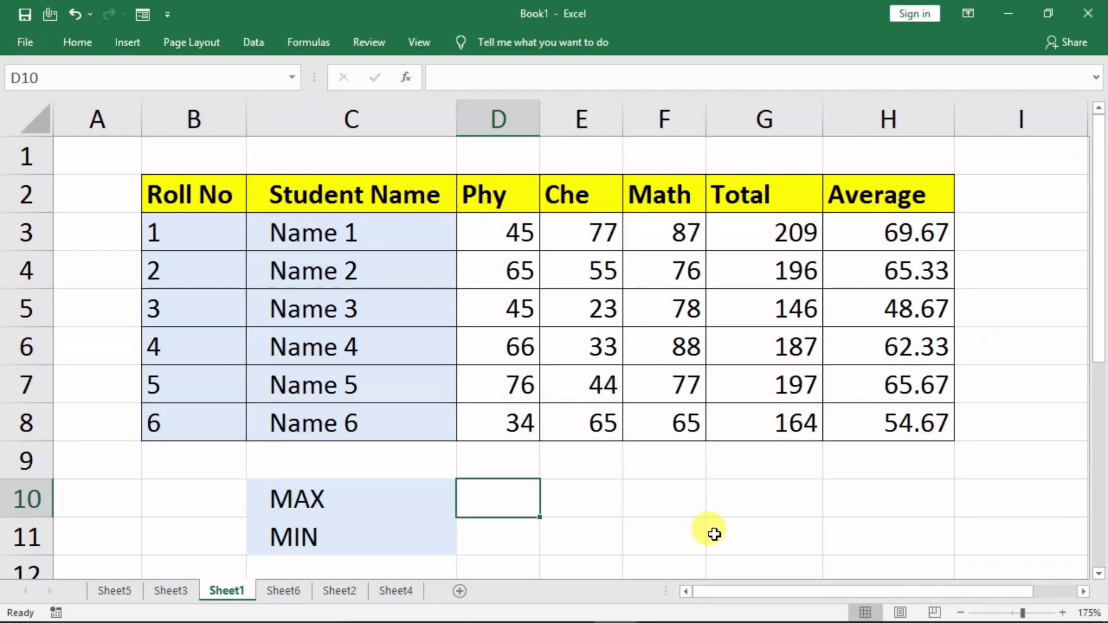
type("=")
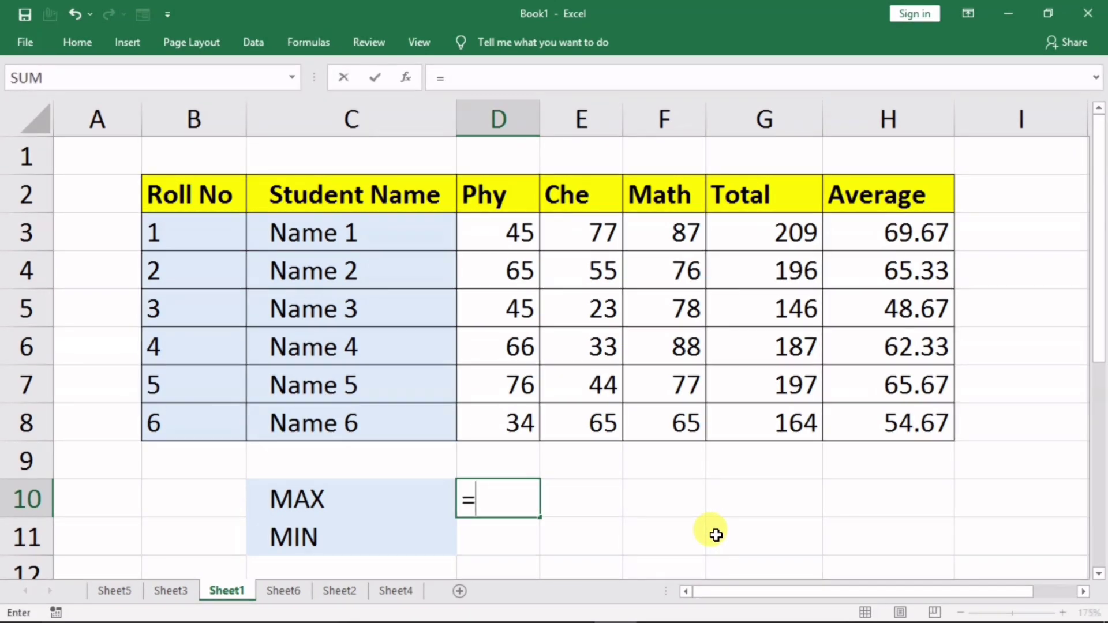
type("max(")
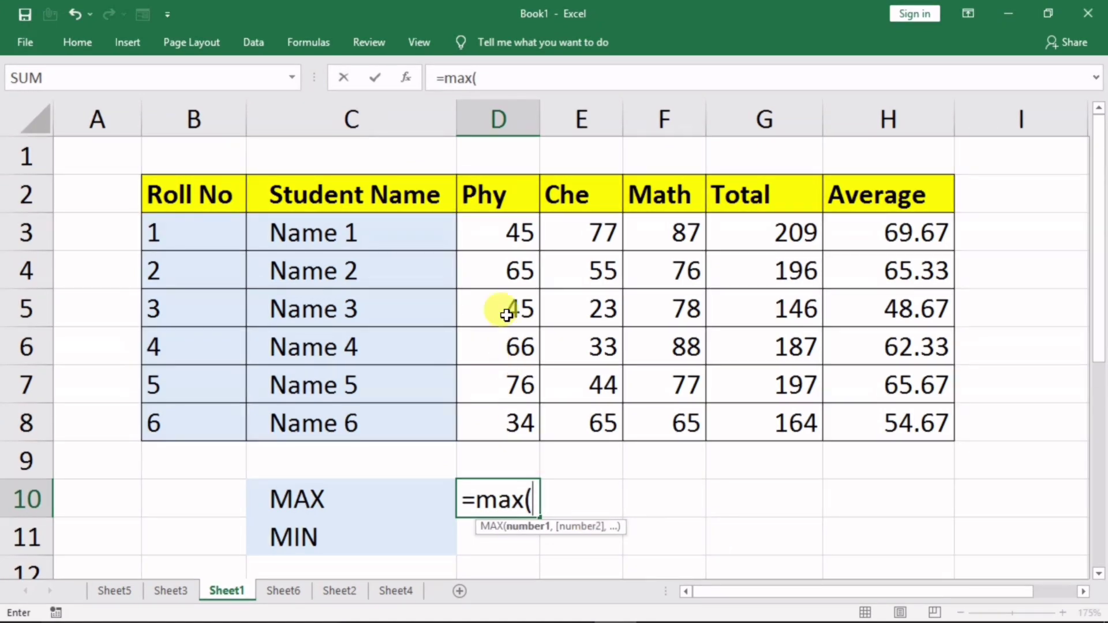
left_click_drag(493, 229, 471, 414)
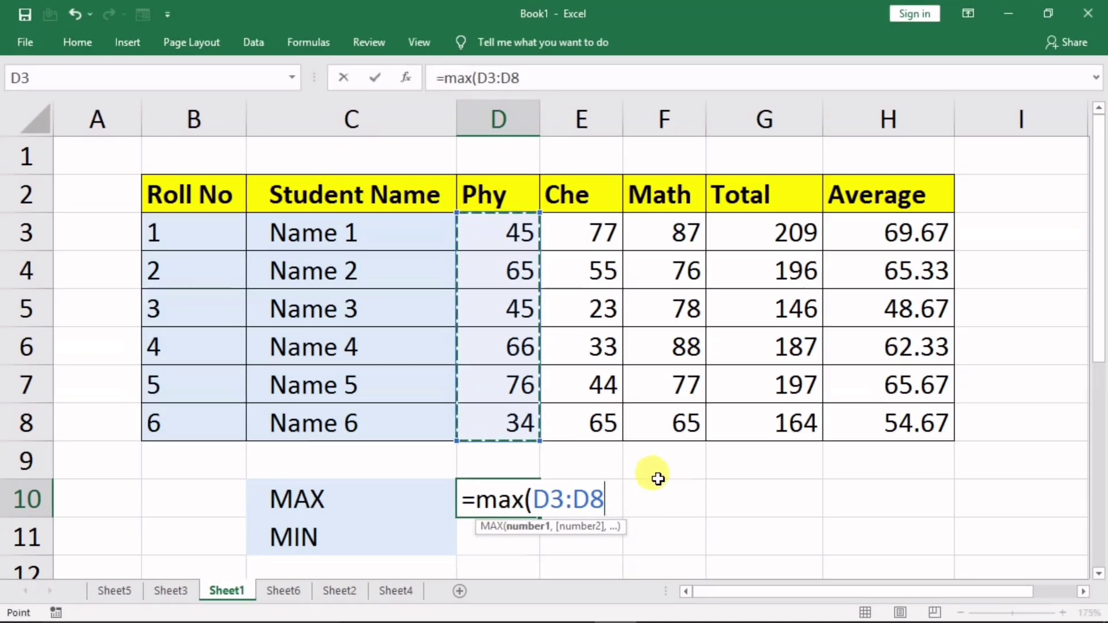
key("Return")
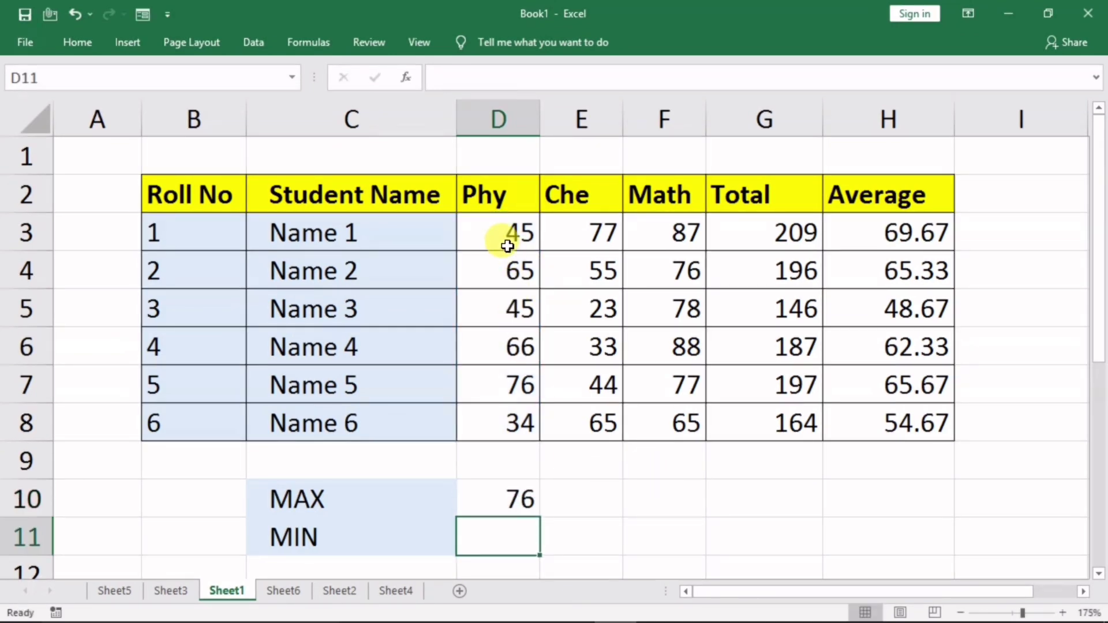
left_click_drag(507, 246, 480, 408)
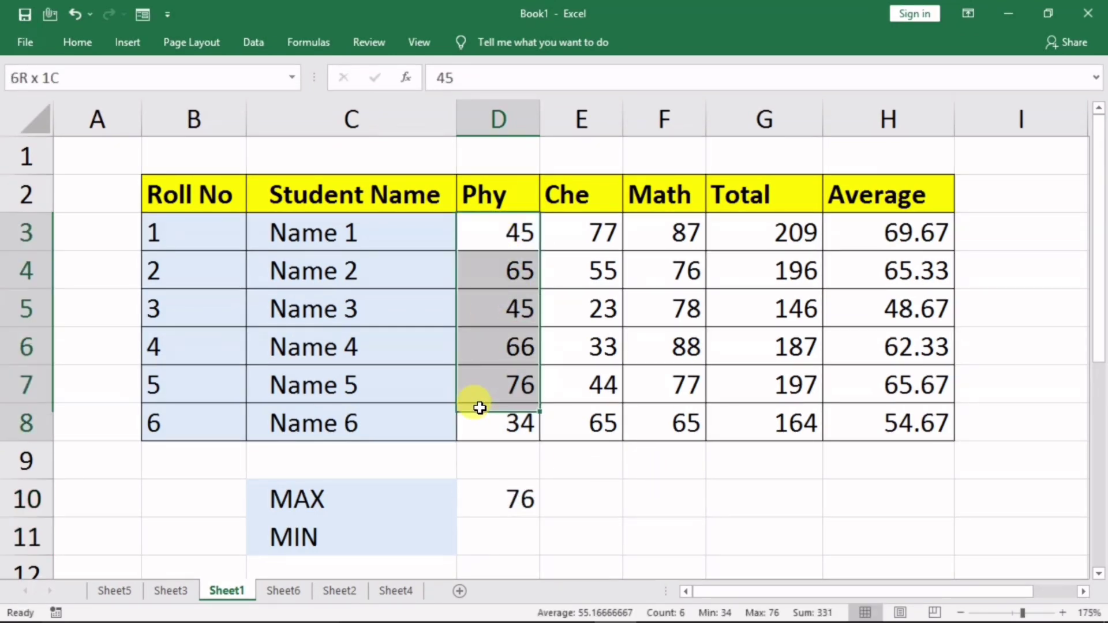
left_click(500, 495)
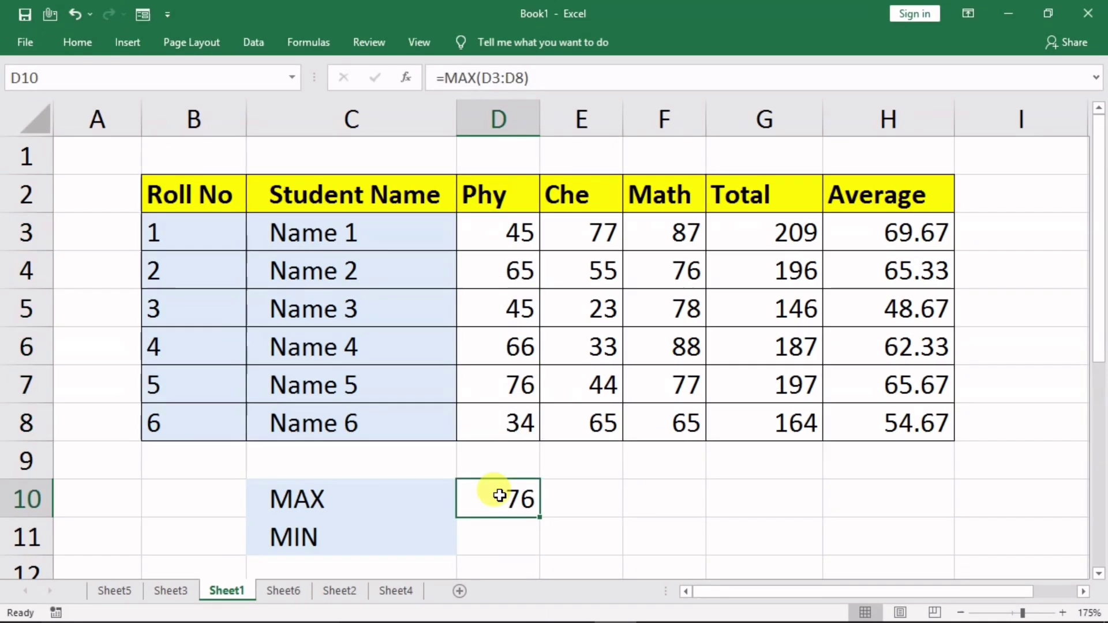
left_click(572, 498)
left_click(647, 488)
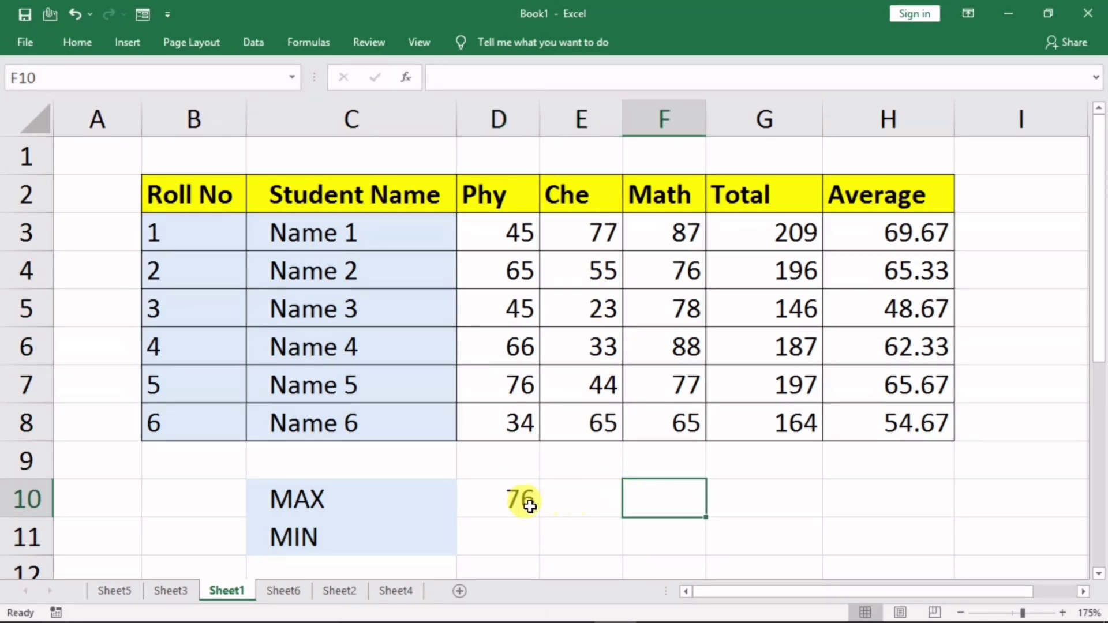
left_click(525, 501)
- Copy the MAX formula across to H10, giving 77, 88, 209 and 69.66667
left_click_drag(541, 522, 715, 516)
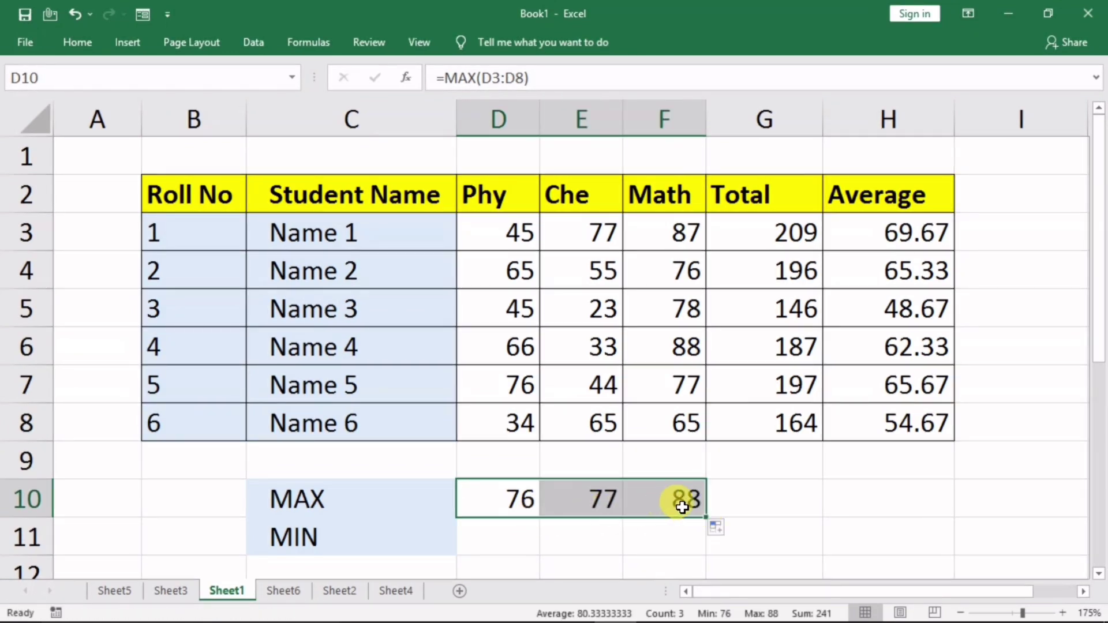
left_click(670, 503)
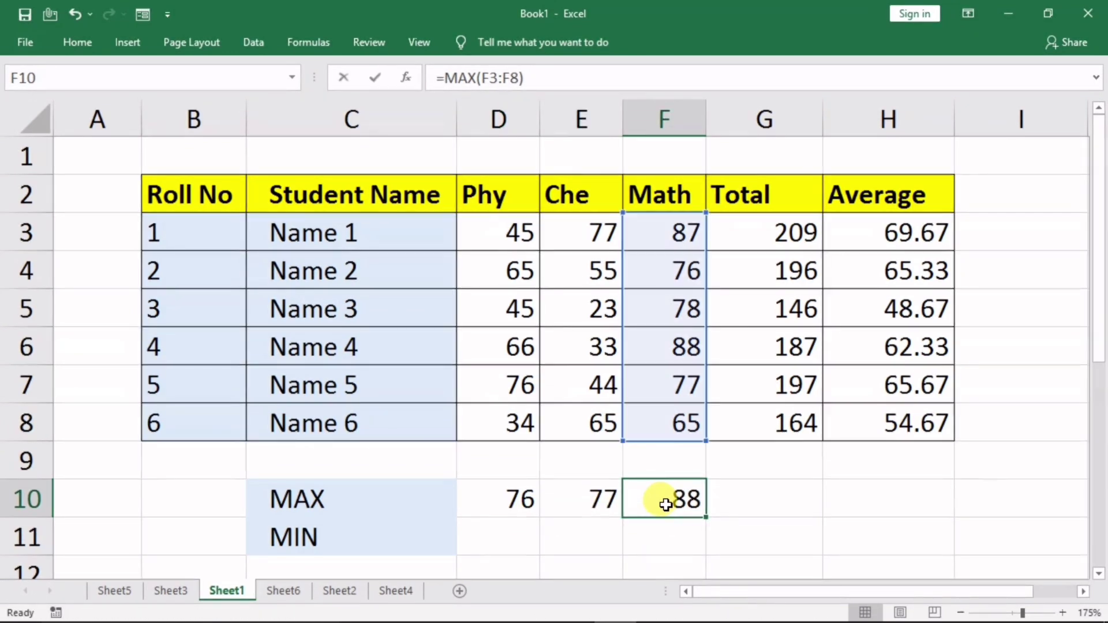
double_click(667, 500)
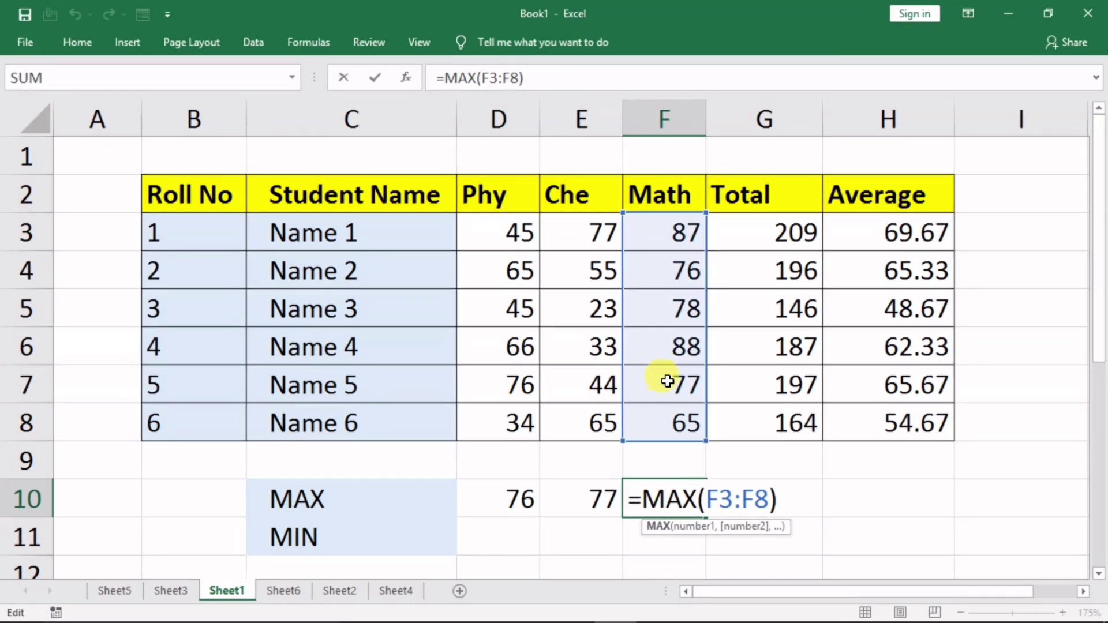
key("Return")
left_click(649, 501)
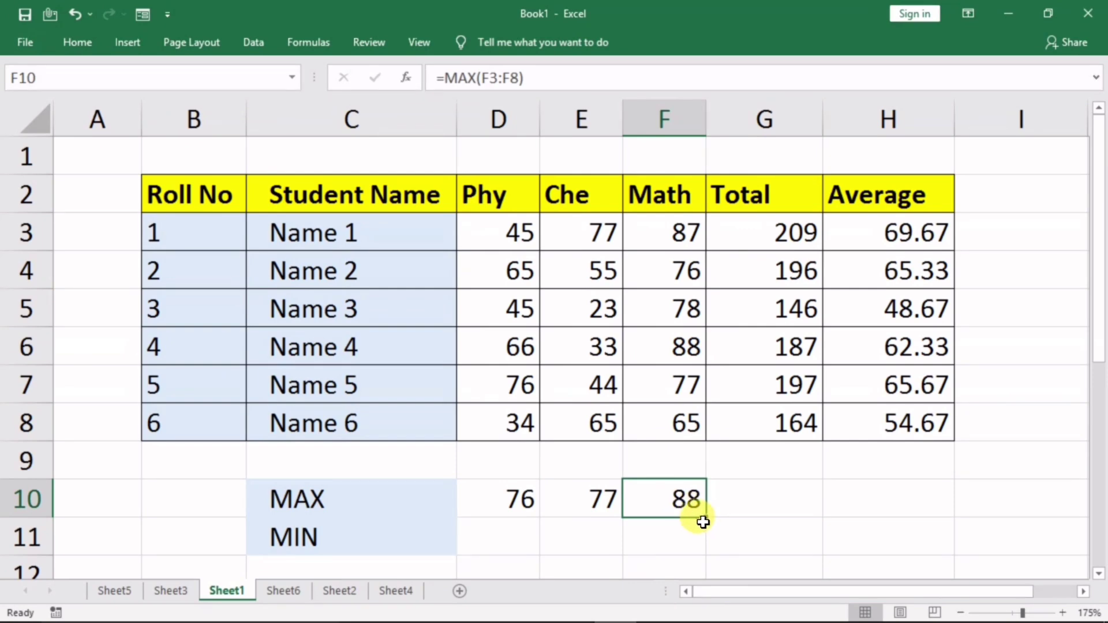
left_click_drag(705, 519, 900, 508)
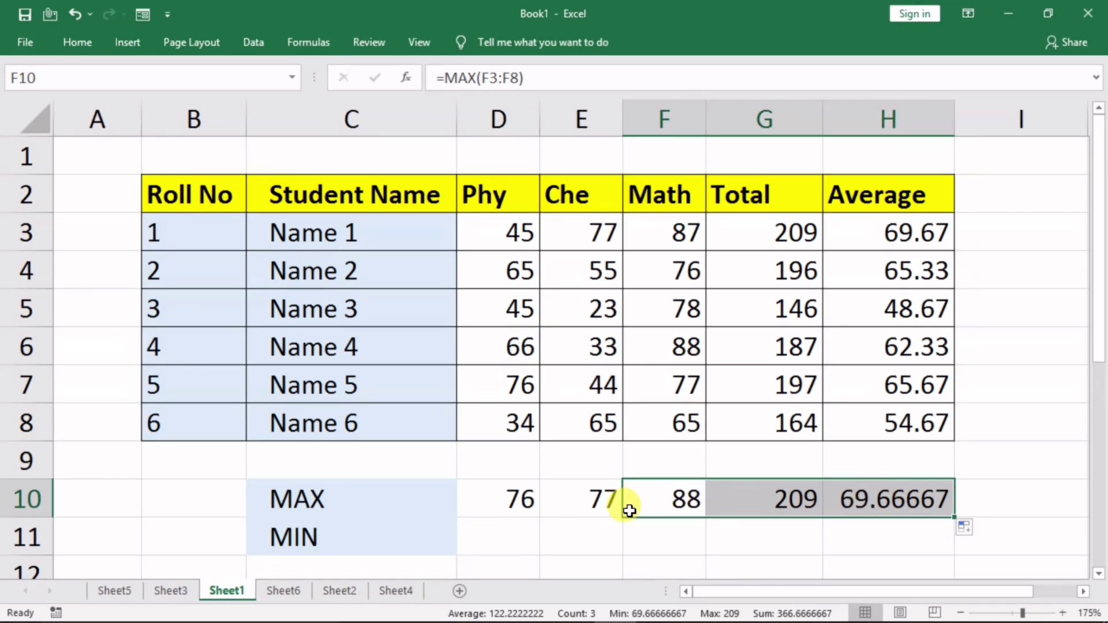
left_click(516, 523)
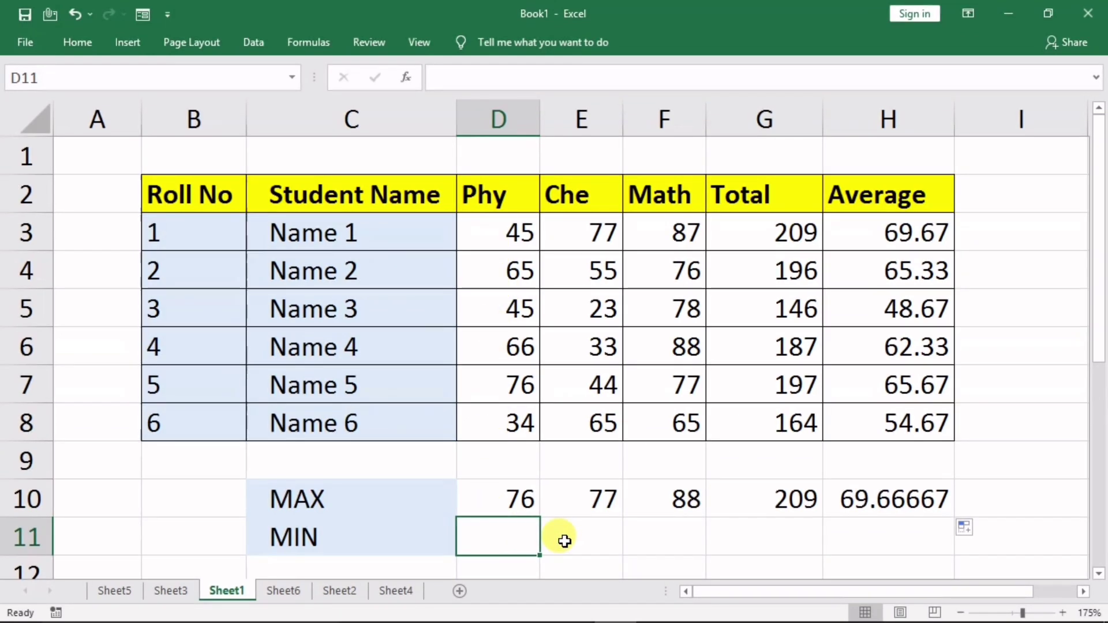
- Enter =MIN(D3:D8) in D11 and copy it to H11: 34, 23, 65, 146, 48.66667
type("=")
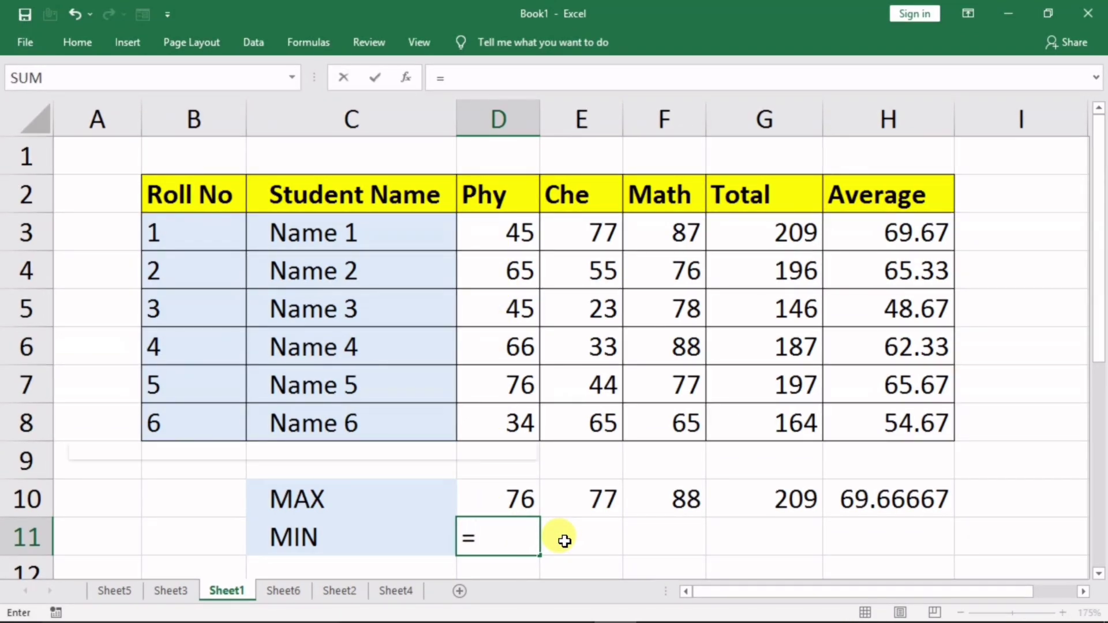
type("min")
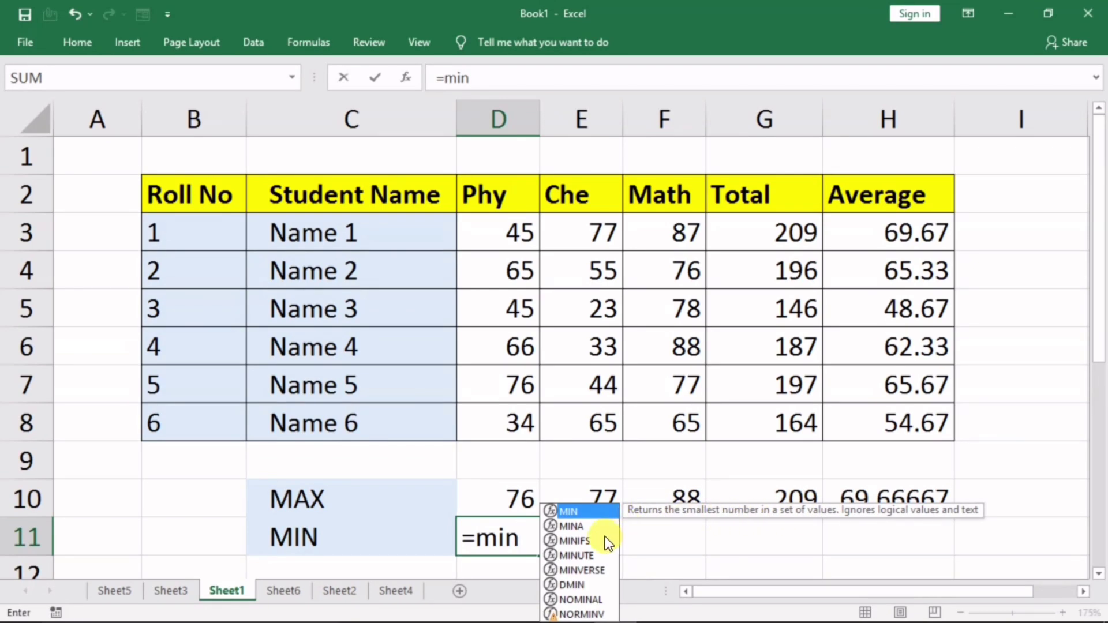
double_click(573, 520)
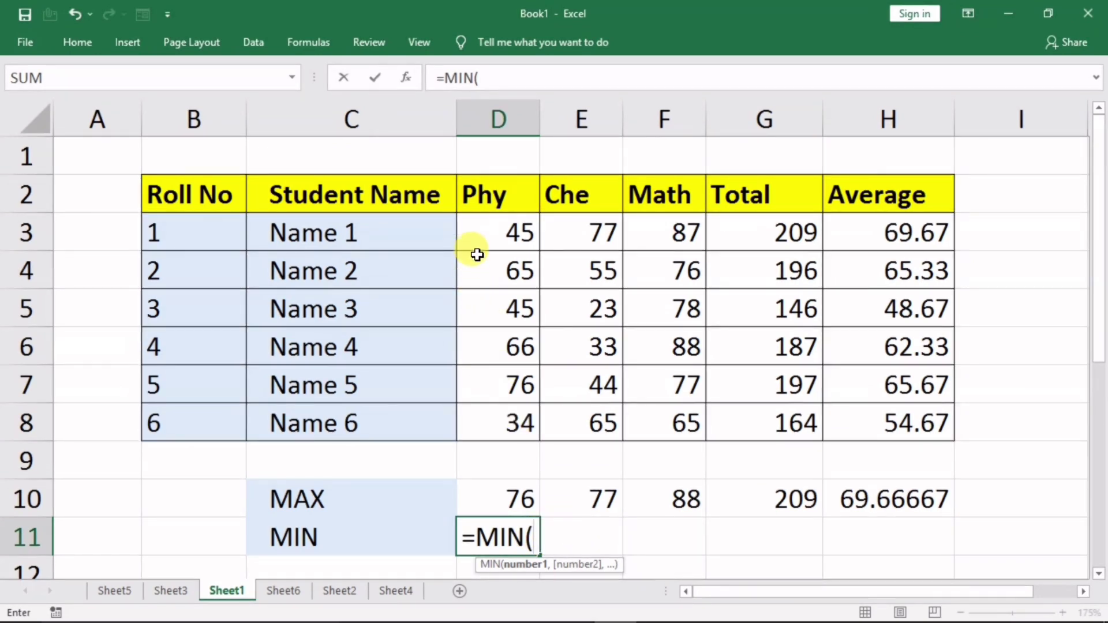
left_click_drag(480, 232, 482, 404)
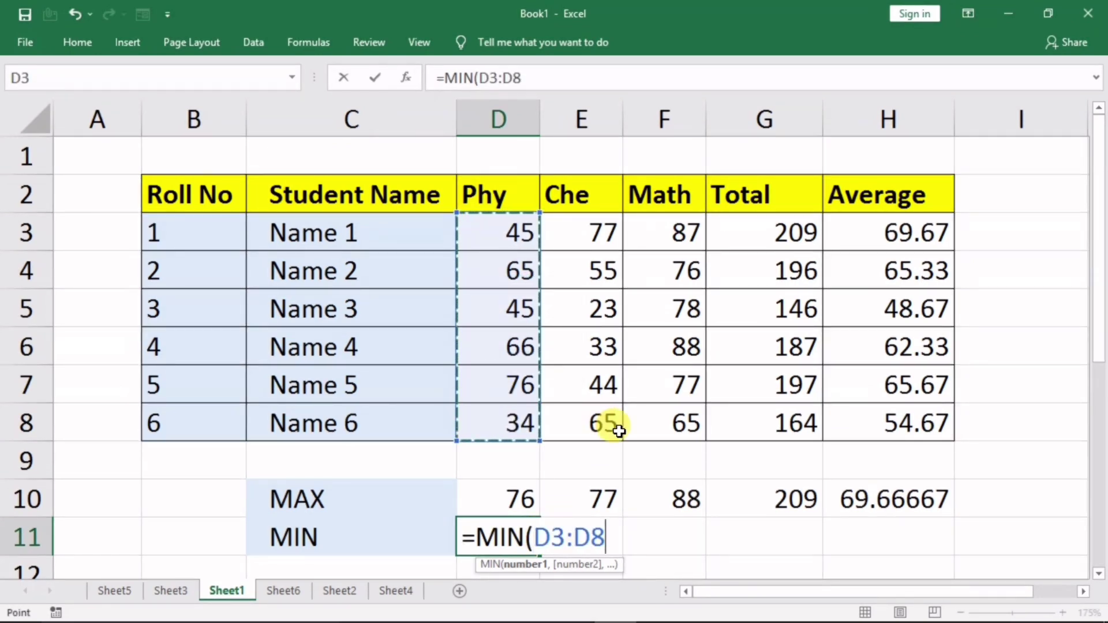
key("Return")
left_click(521, 498)
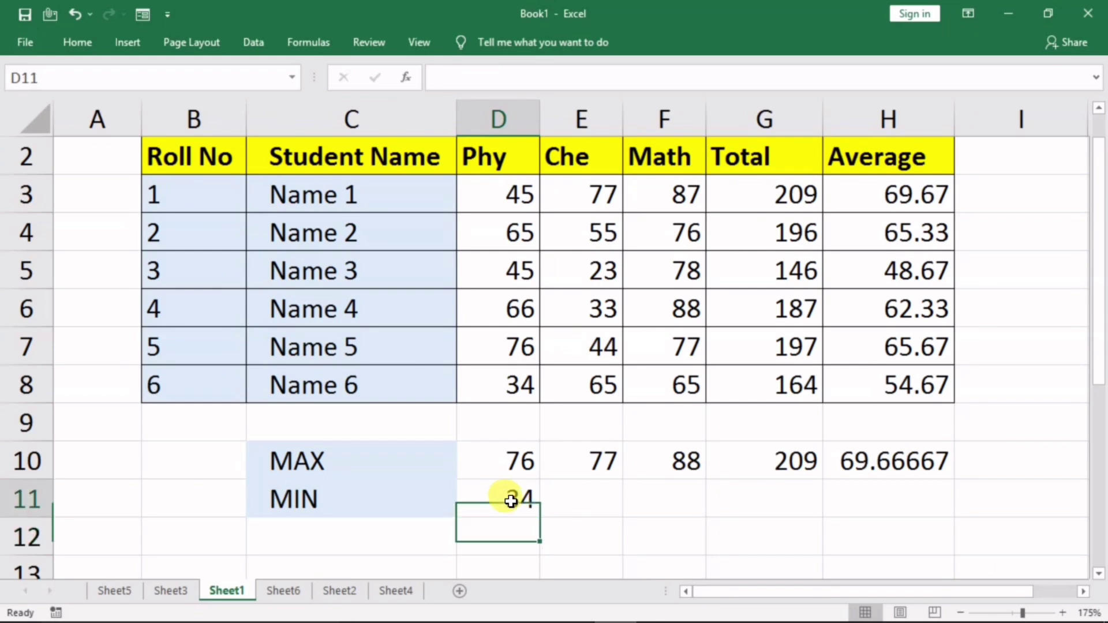
left_click_drag(531, 529, 918, 497)
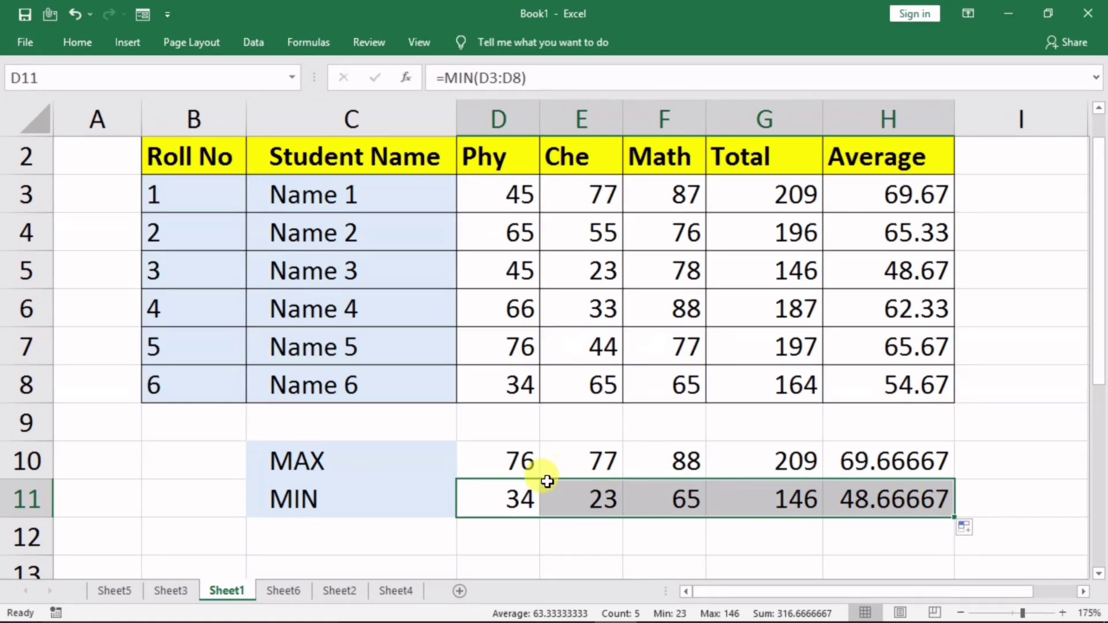
- Go to Sheet4 and look over the Total Sale values, selecting C3:C12
left_click(338, 590)
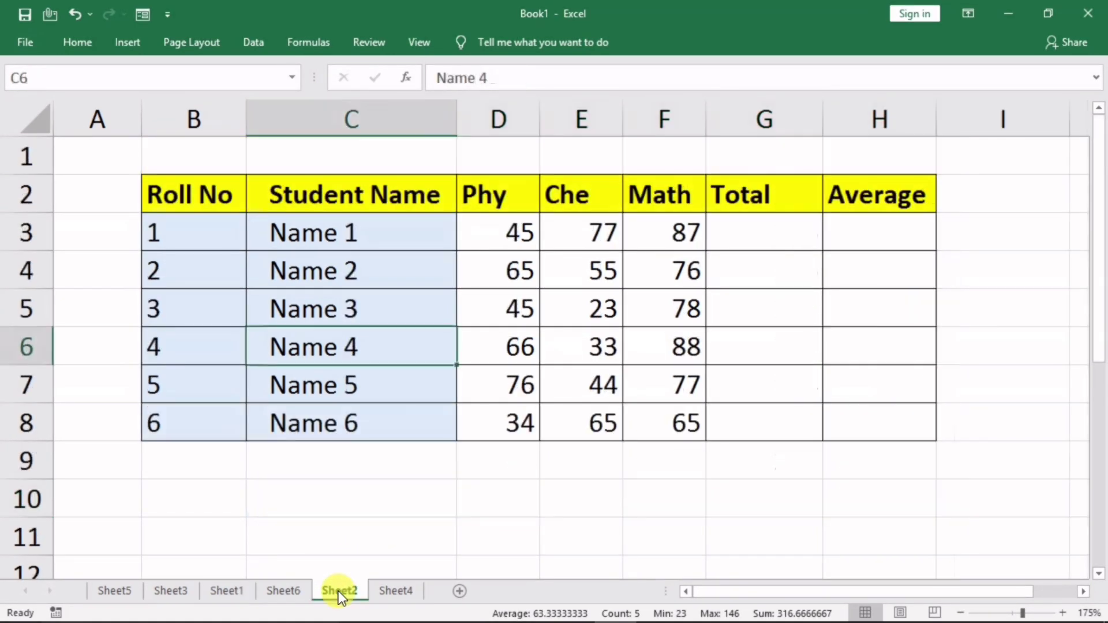
left_click(386, 590)
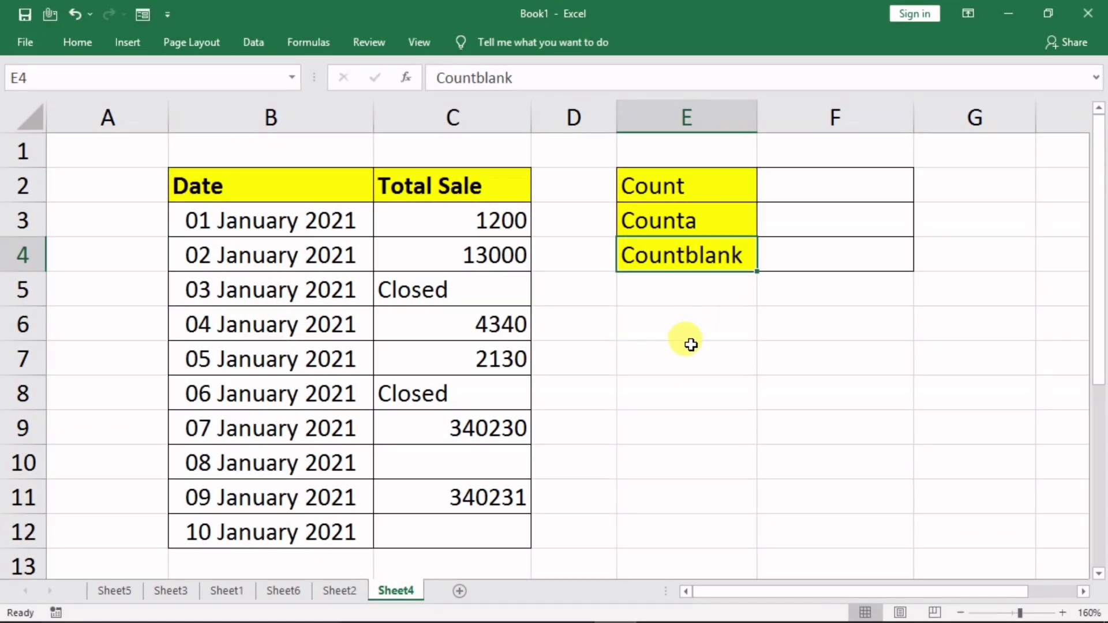
left_click(784, 188)
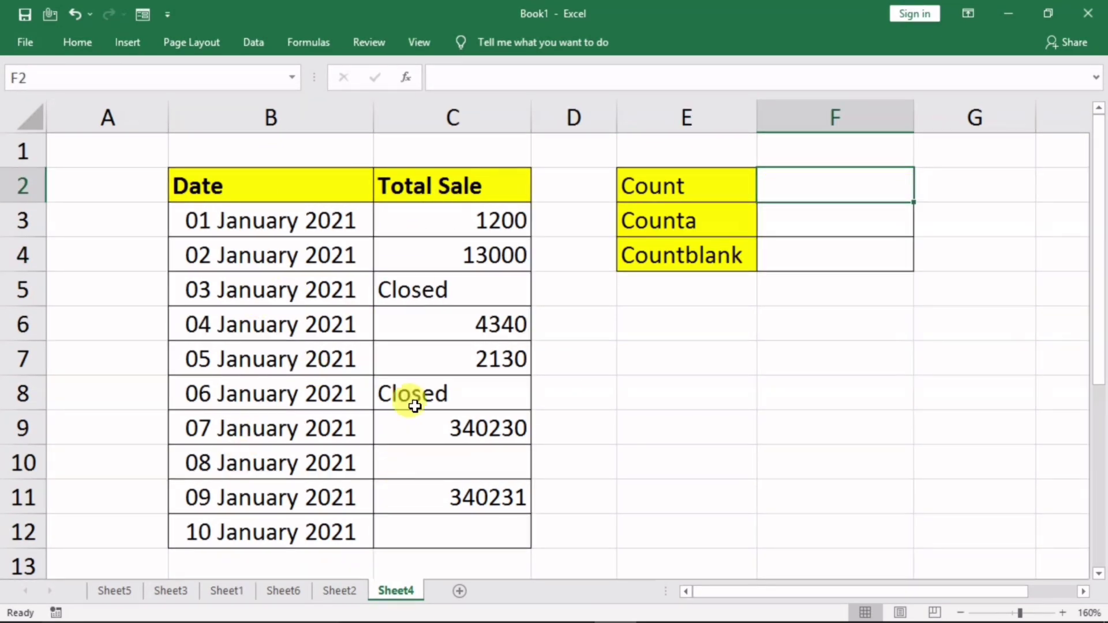
left_click(436, 219)
left_click(427, 257)
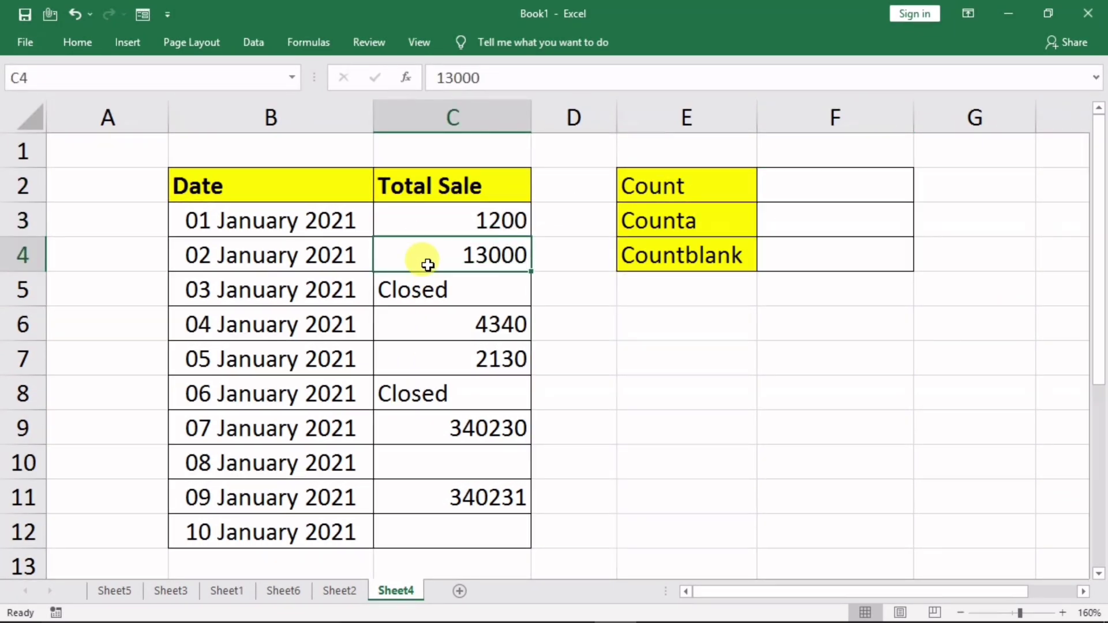
left_click(442, 330)
left_click(443, 357)
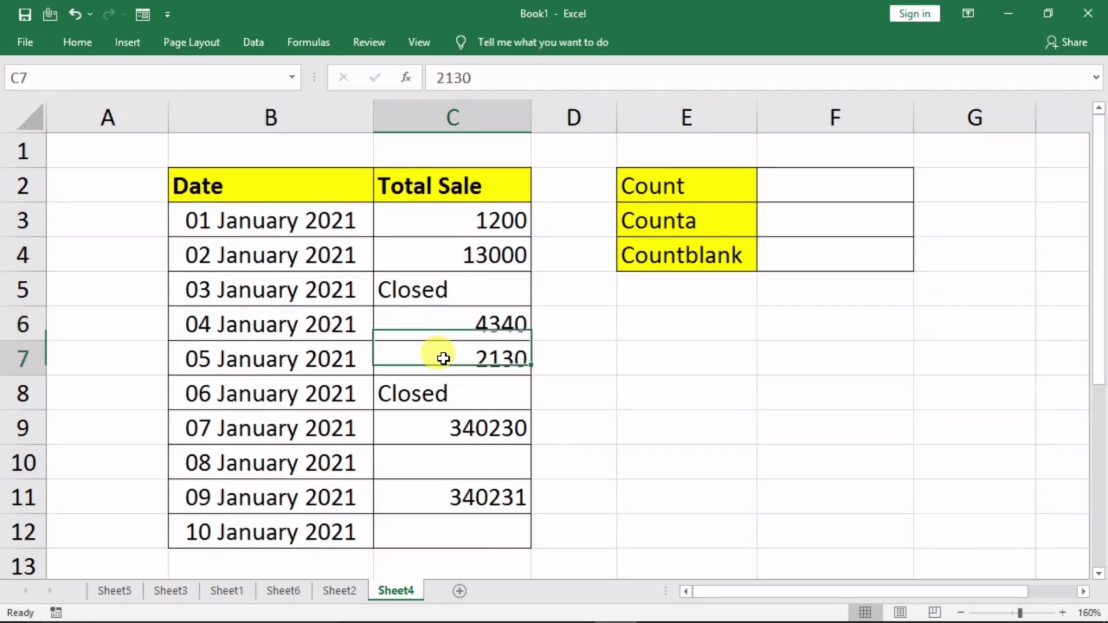
left_click(454, 426)
left_click(459, 503)
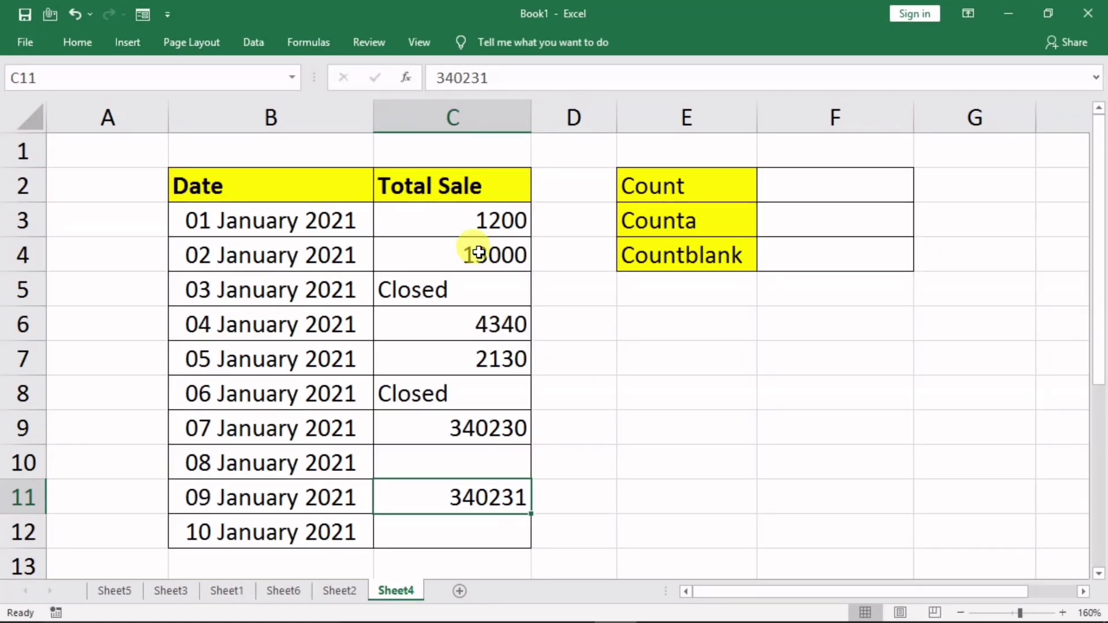
left_click_drag(440, 224, 425, 526)
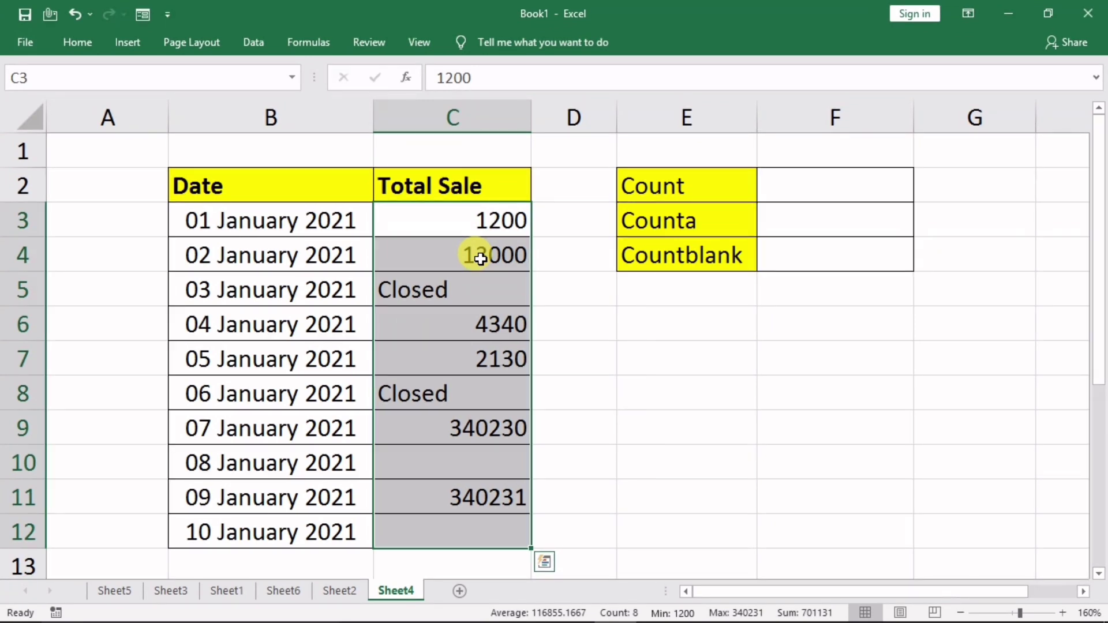
- Enter =COUNT(C3:C12) in F2, counting 6 numeric Total Sale entries
left_click(788, 193)
type("=")
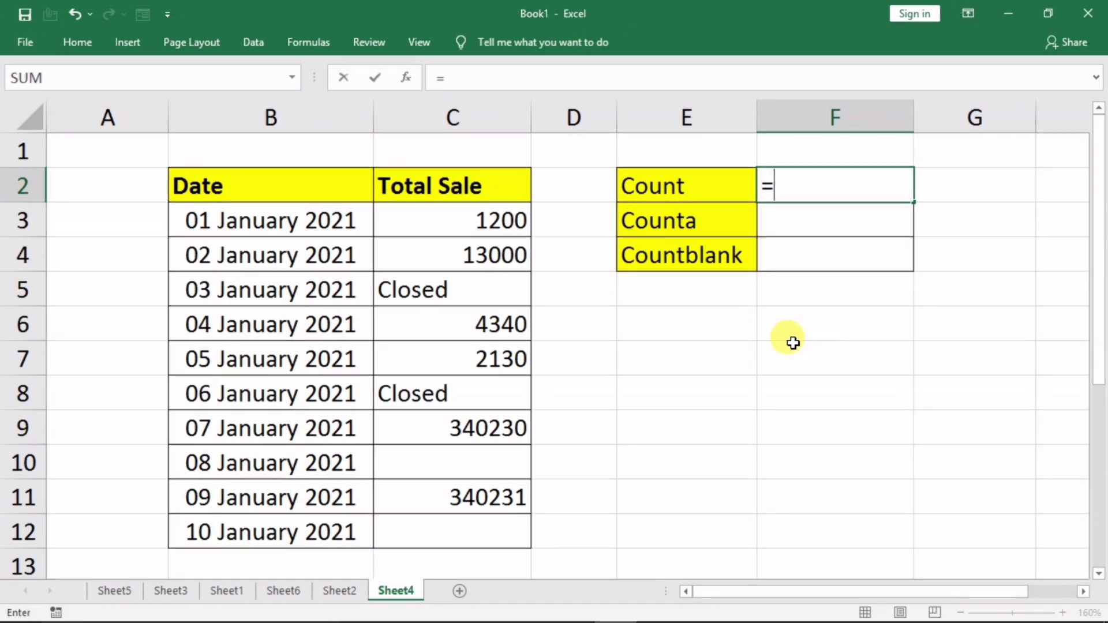
type("coun")
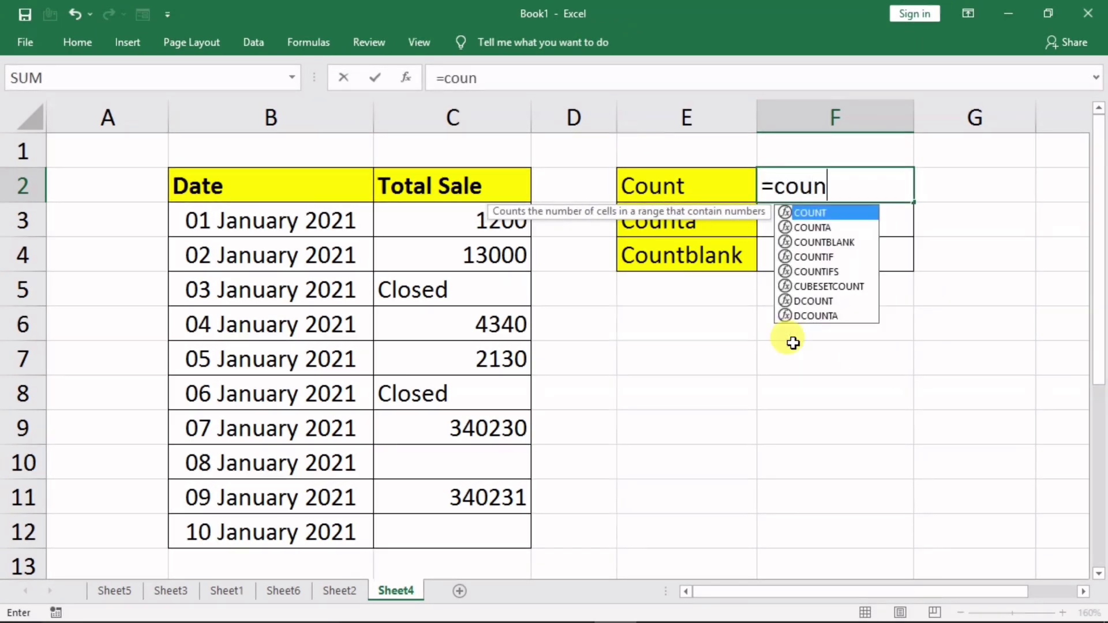
type("t(")
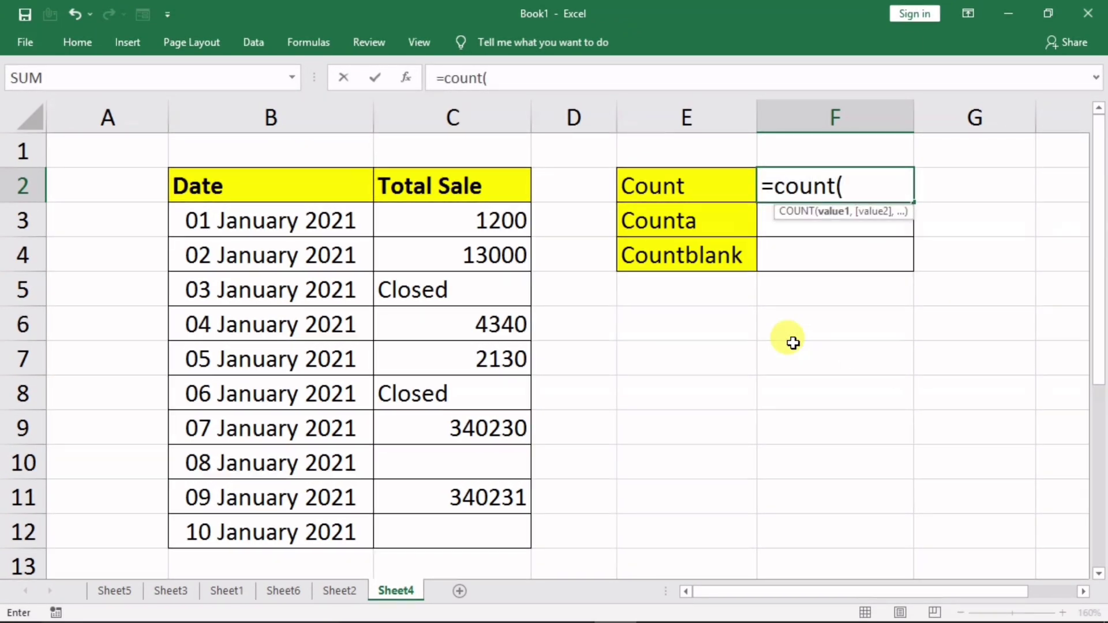
left_click_drag(440, 224, 425, 531)
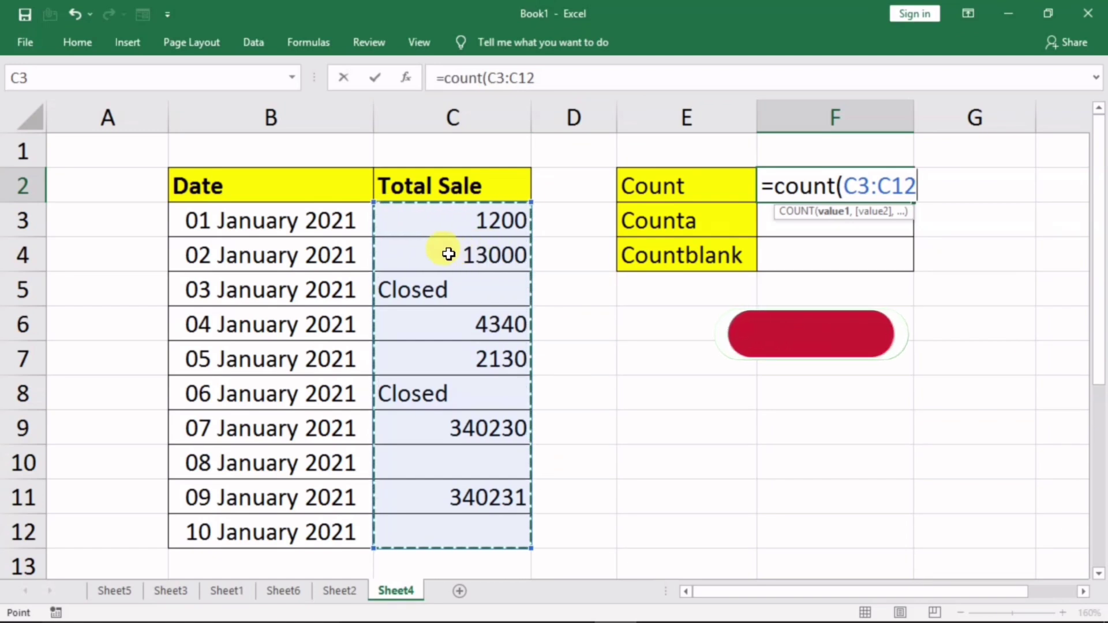
key("Return")
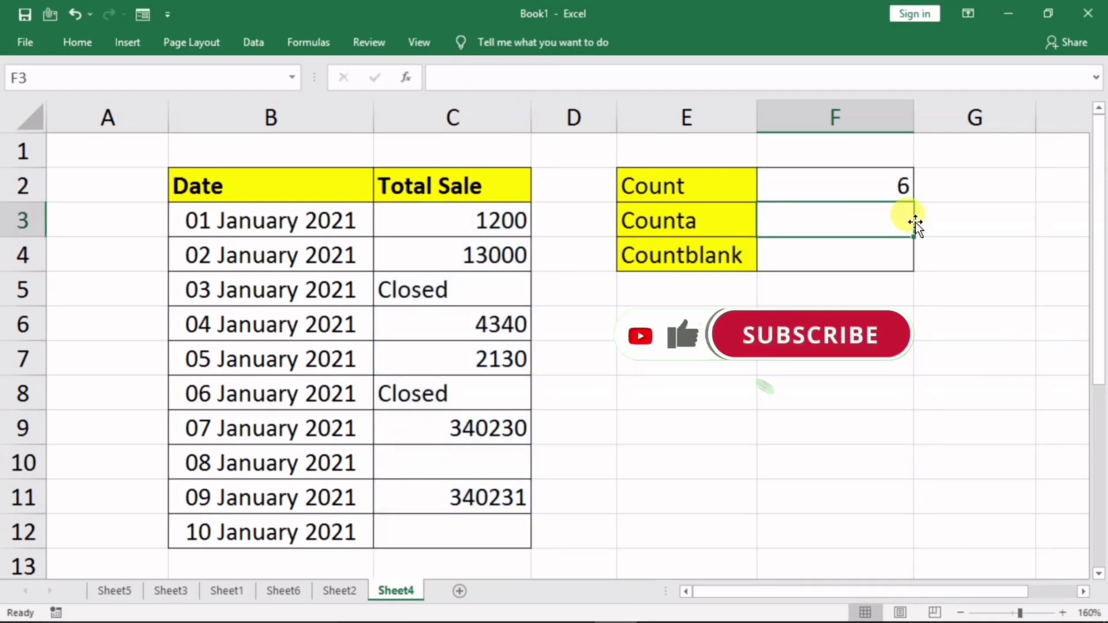
left_click(891, 189)
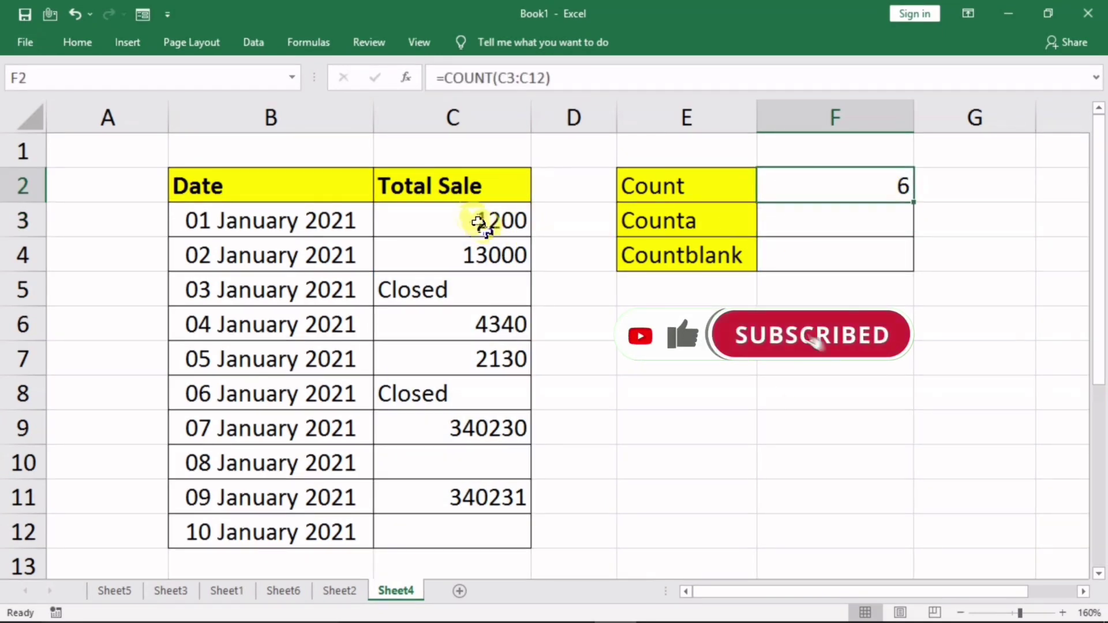
mouse_move(482, 219)
left_mouse_down()
mouse_move(433, 432)
mouse_move(434, 532)
left_mouse_up()
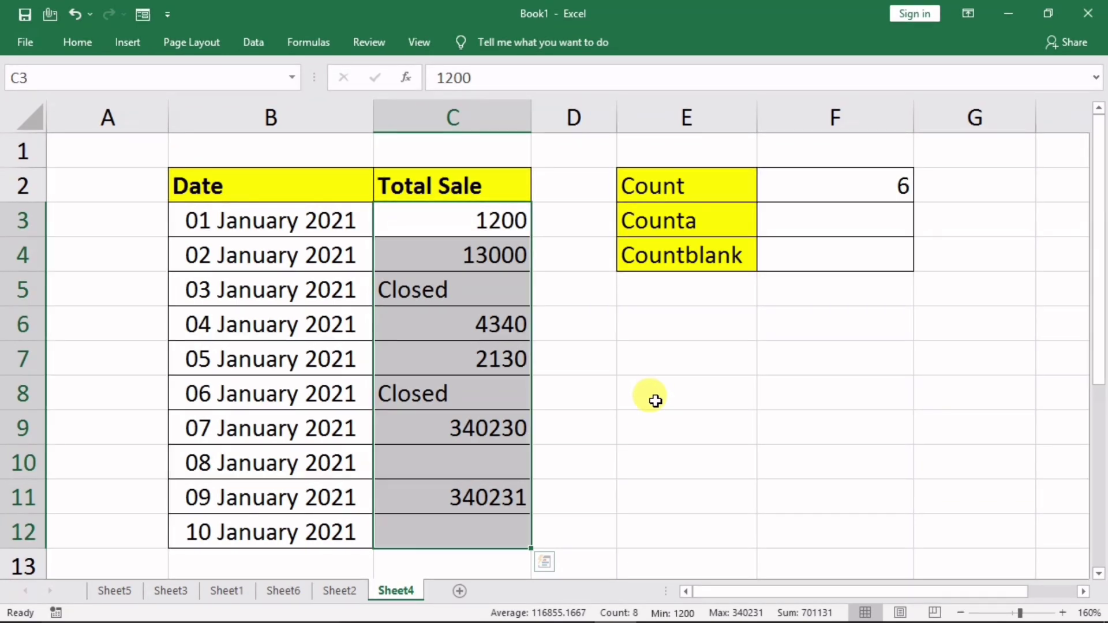
- Enter =COUNTA(C3:C12) in F3 beside Counta, returning 8
left_click(808, 223)
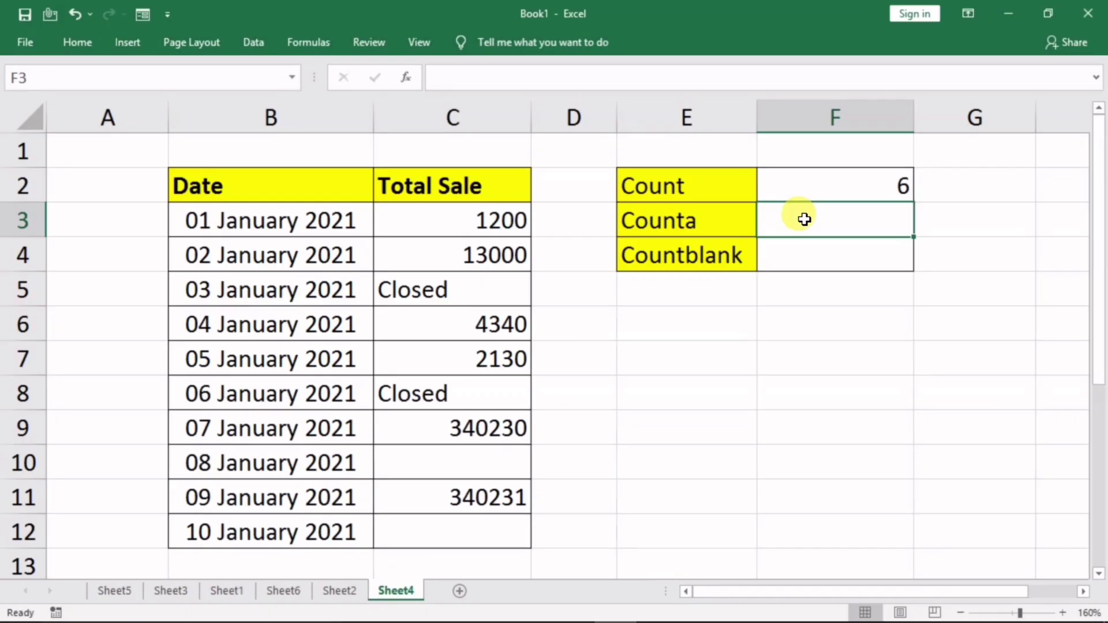
type("=co")
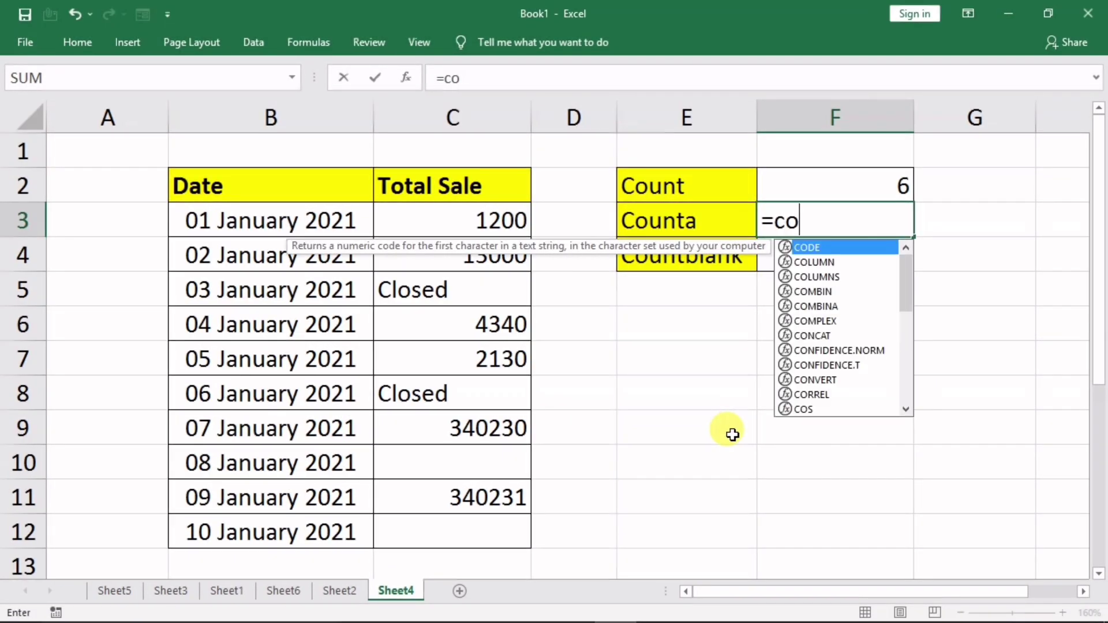
type("unta(")
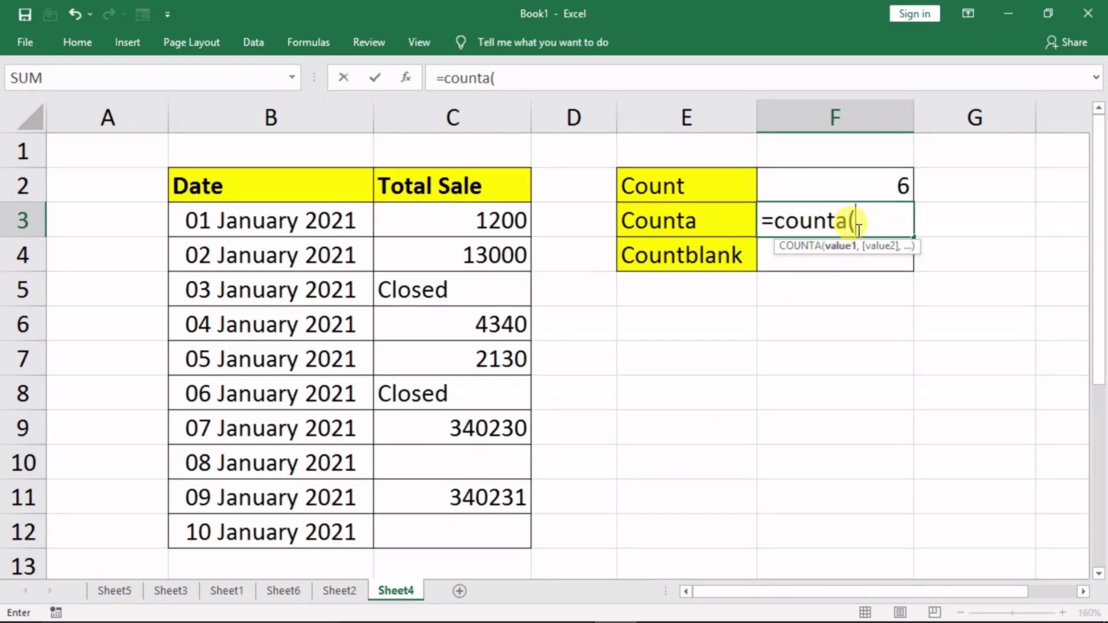
left_click_drag(435, 227, 426, 522)
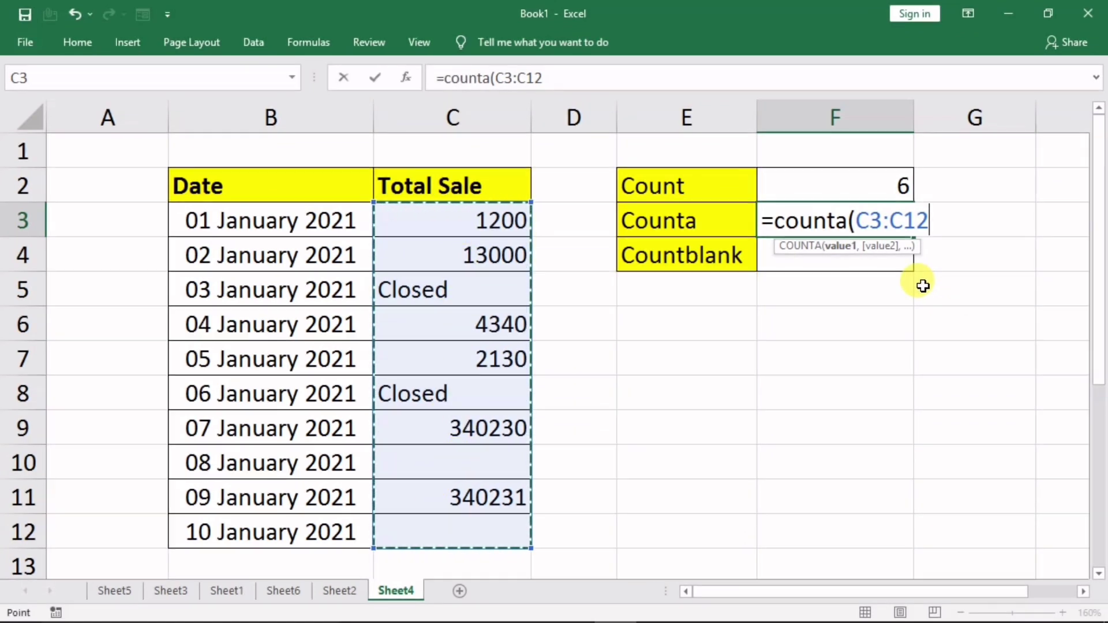
key("Return")
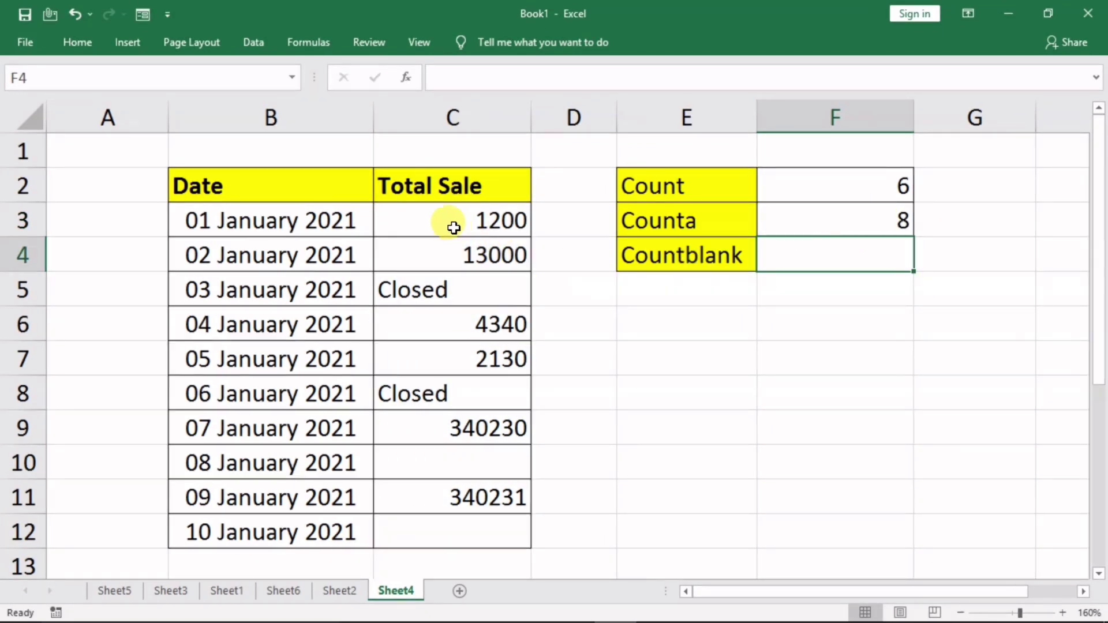
- Select portions of Total Sale C3:C12 to compare with the status-bar count
left_click_drag(454, 228, 407, 531)
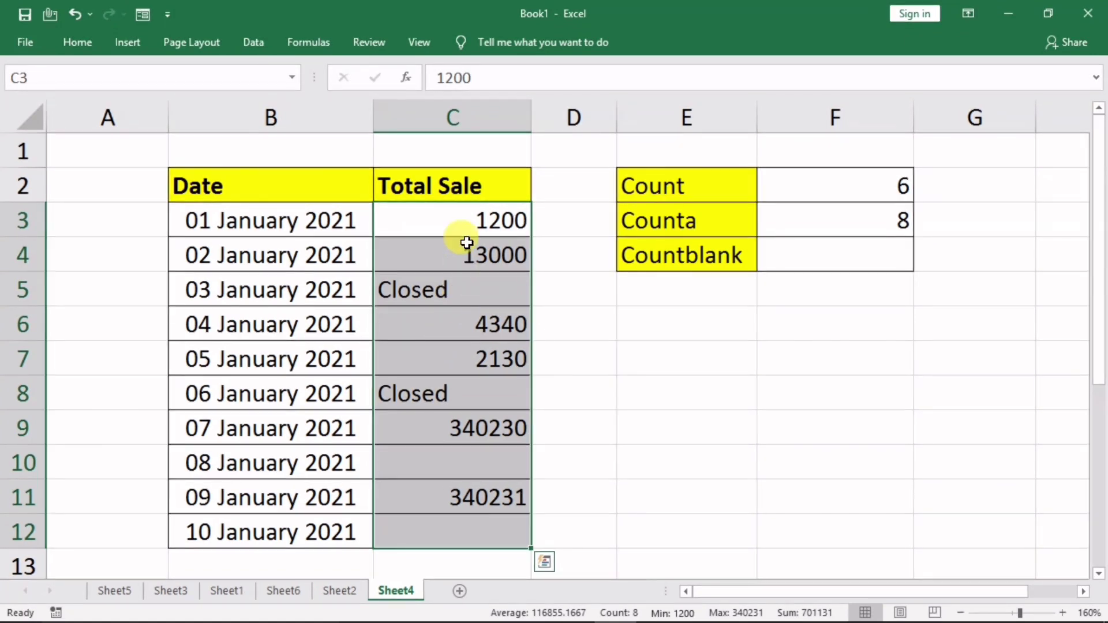
left_click_drag(456, 220, 448, 319)
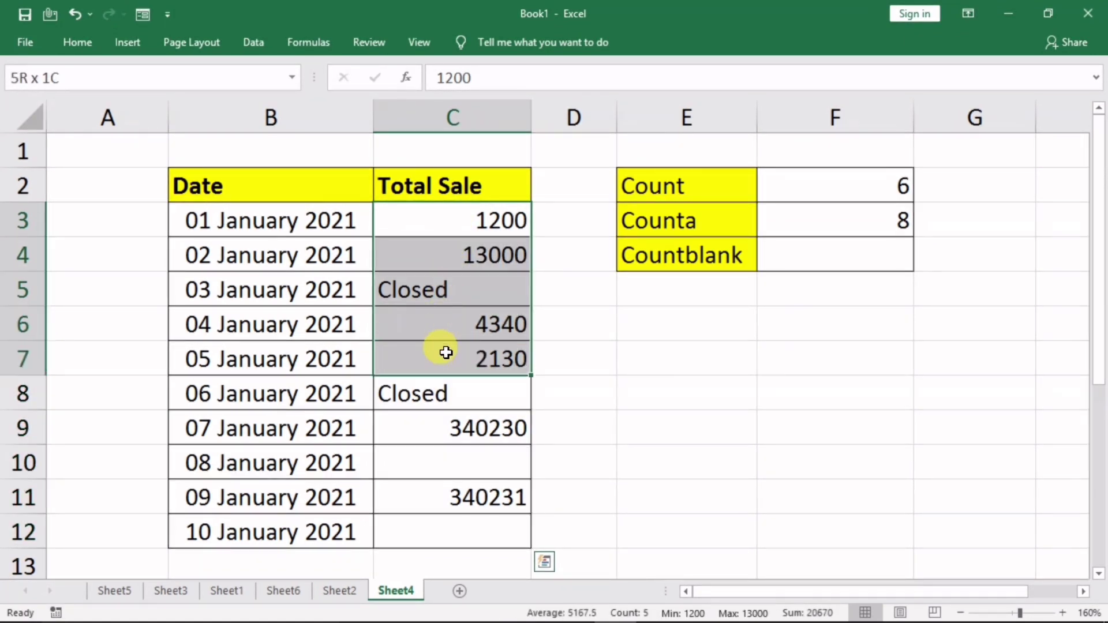
left_click_drag(448, 319, 442, 417)
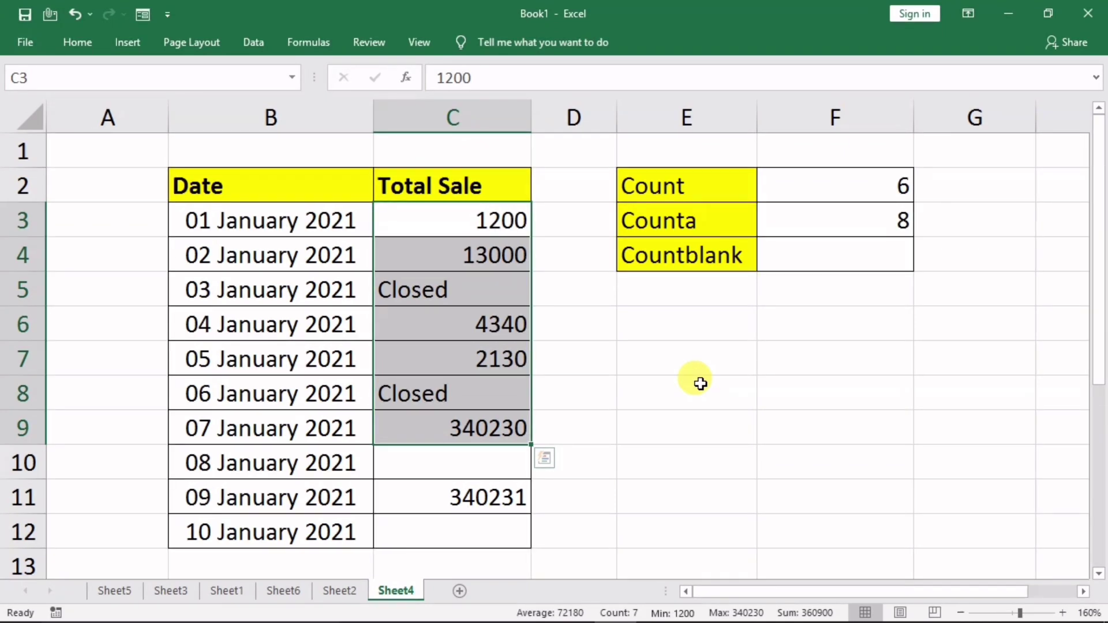
- Enter =COUNTBLANK(C3:C12) in F4 beside Countblank, returning 2
left_click(874, 263)
type("=")
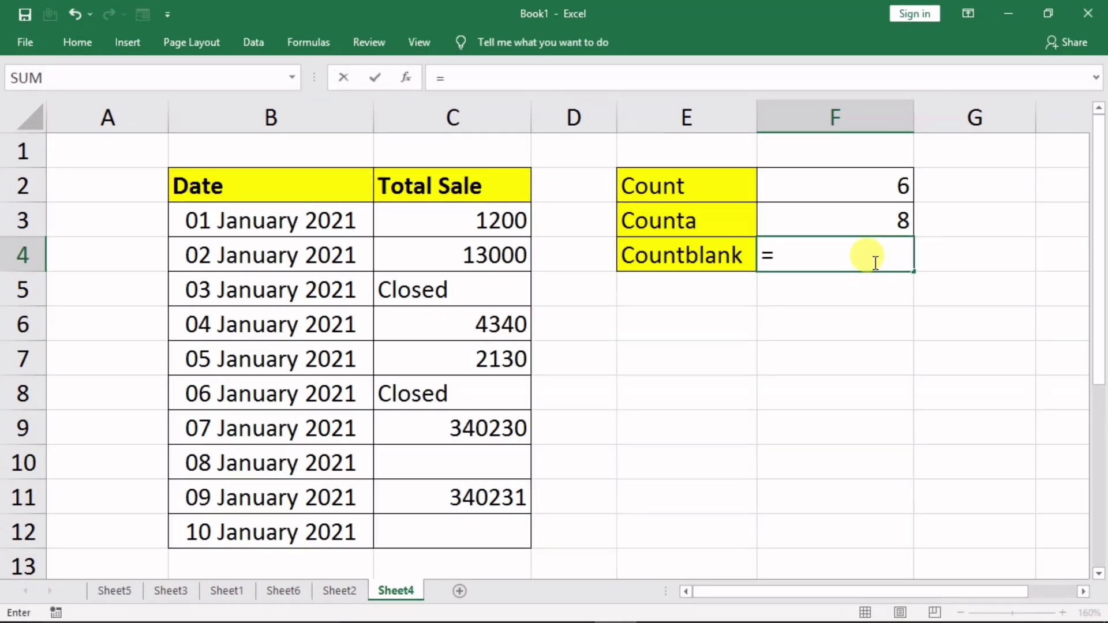
type("coun")
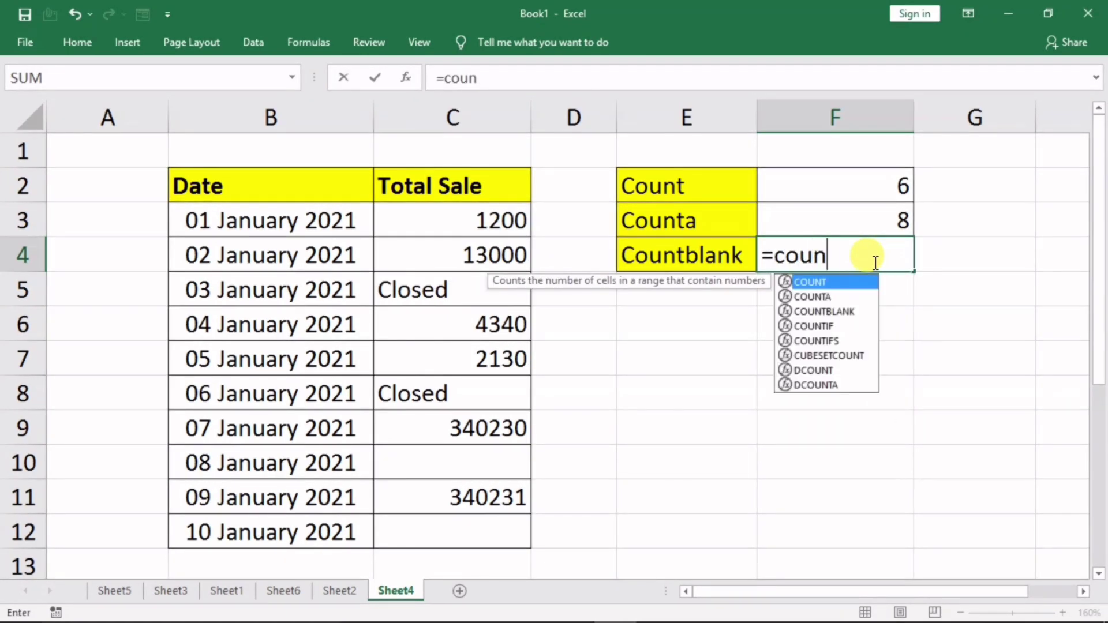
type("tb")
key("Tab")
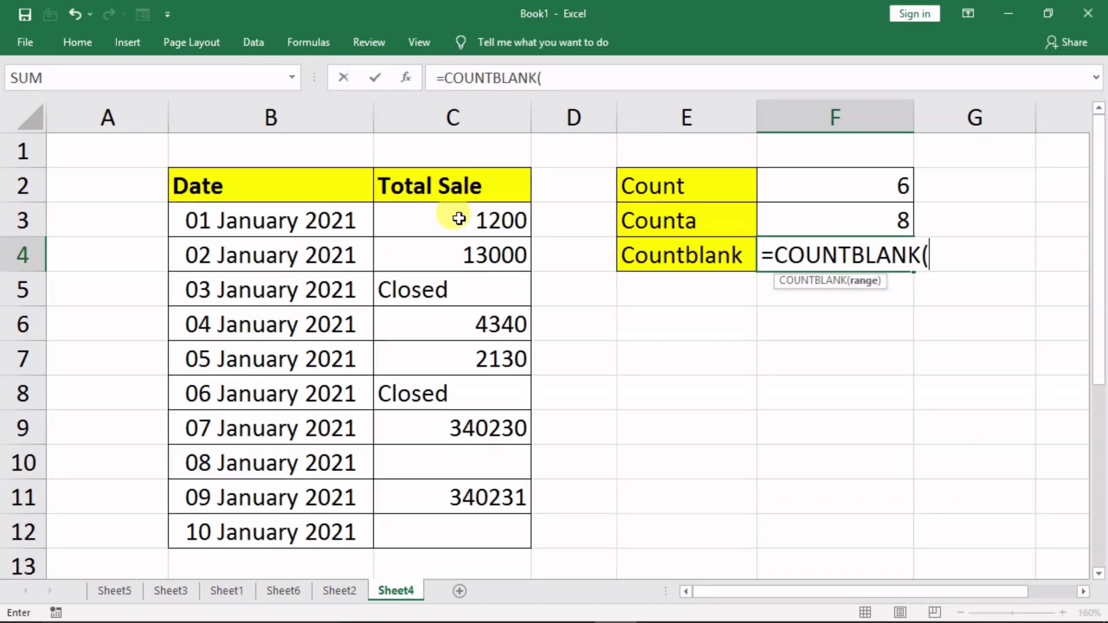
left_click_drag(457, 218, 437, 522)
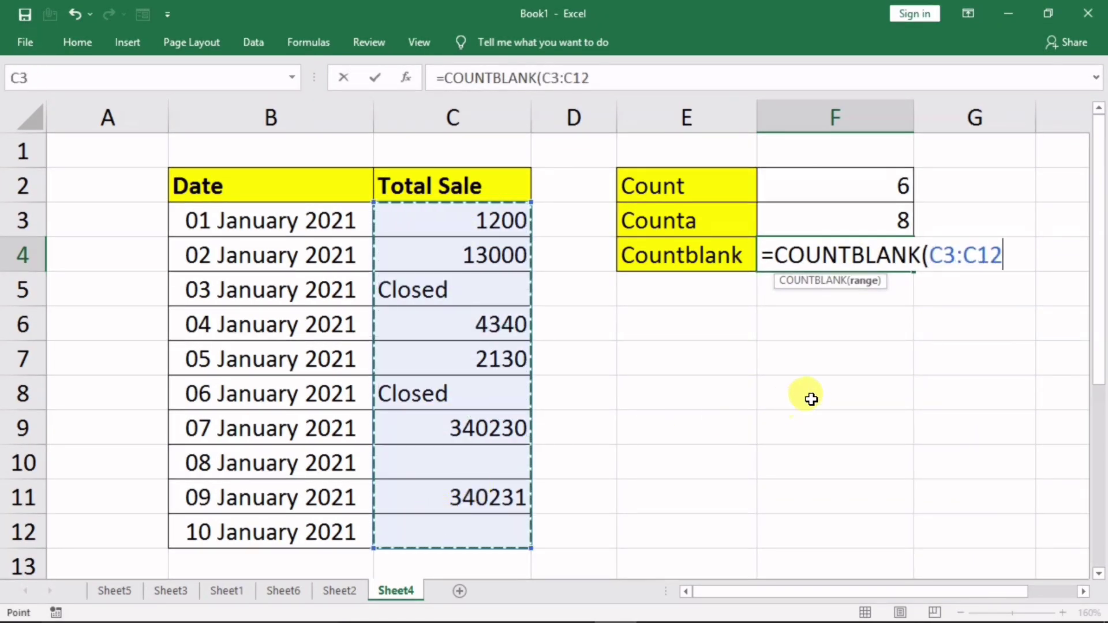
key("Return")
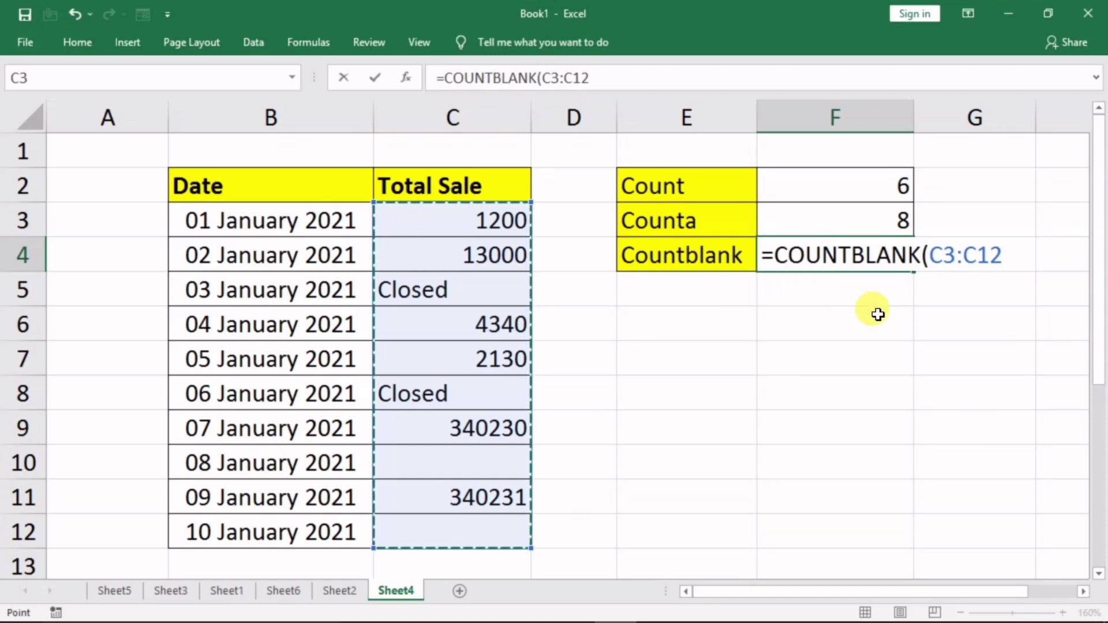
- Point out the blank cells C10 and C12, then move to Sheet3
left_click(470, 465)
left_click(460, 533)
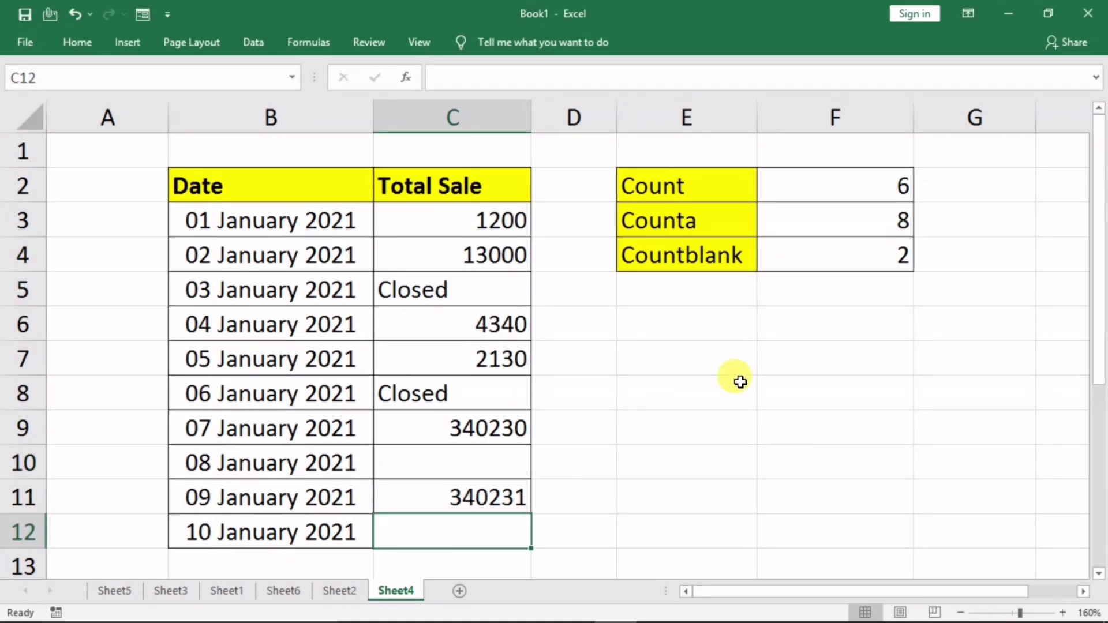
left_click(171, 592)
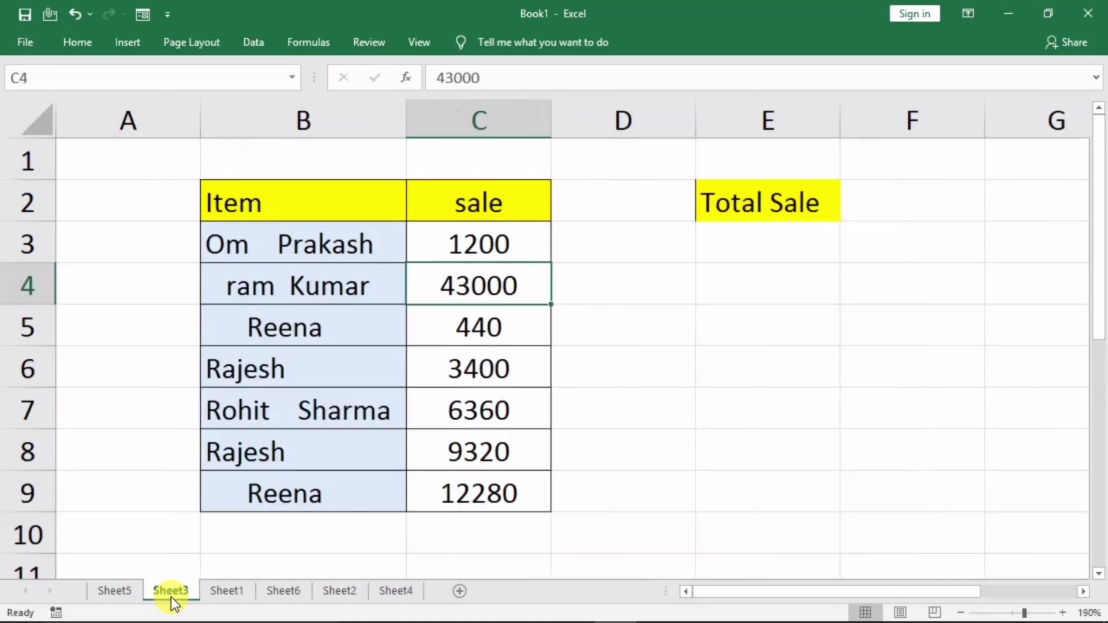
- On Sheet1, change Name 1's Phy mark in D3 to 333 and inspect the G3 SUM formula
left_click(216, 592)
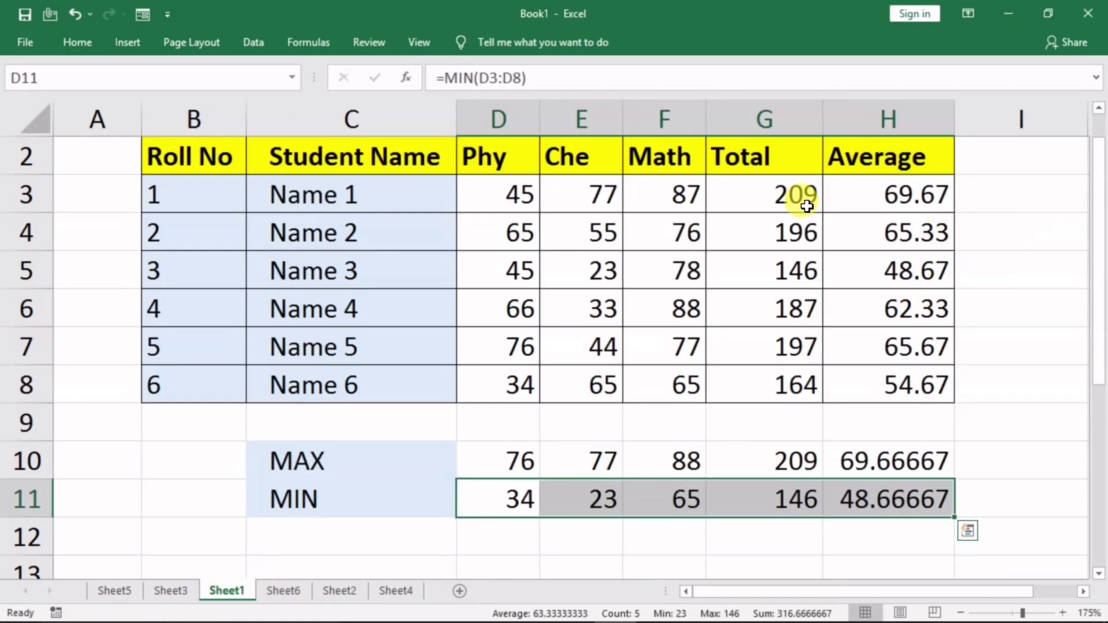
left_click(778, 201)
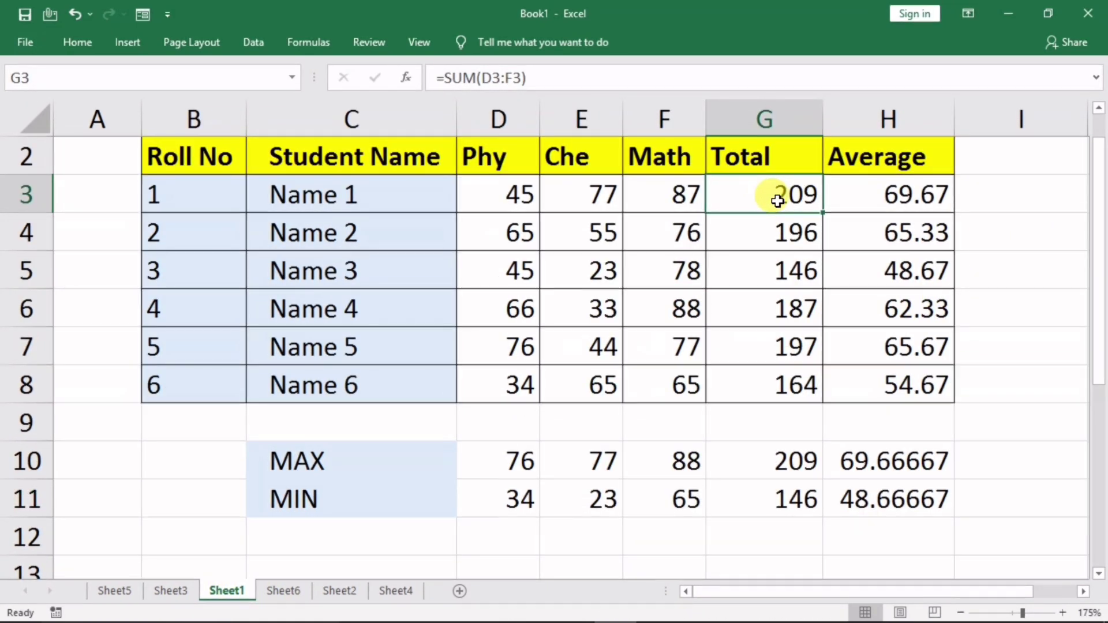
left_click(507, 207)
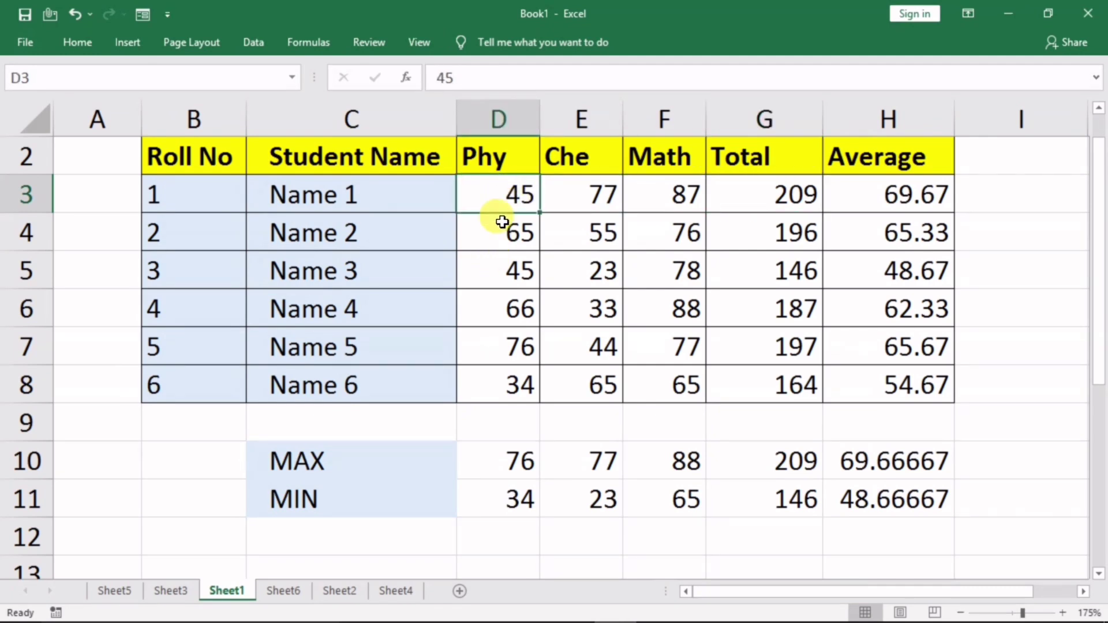
type("333")
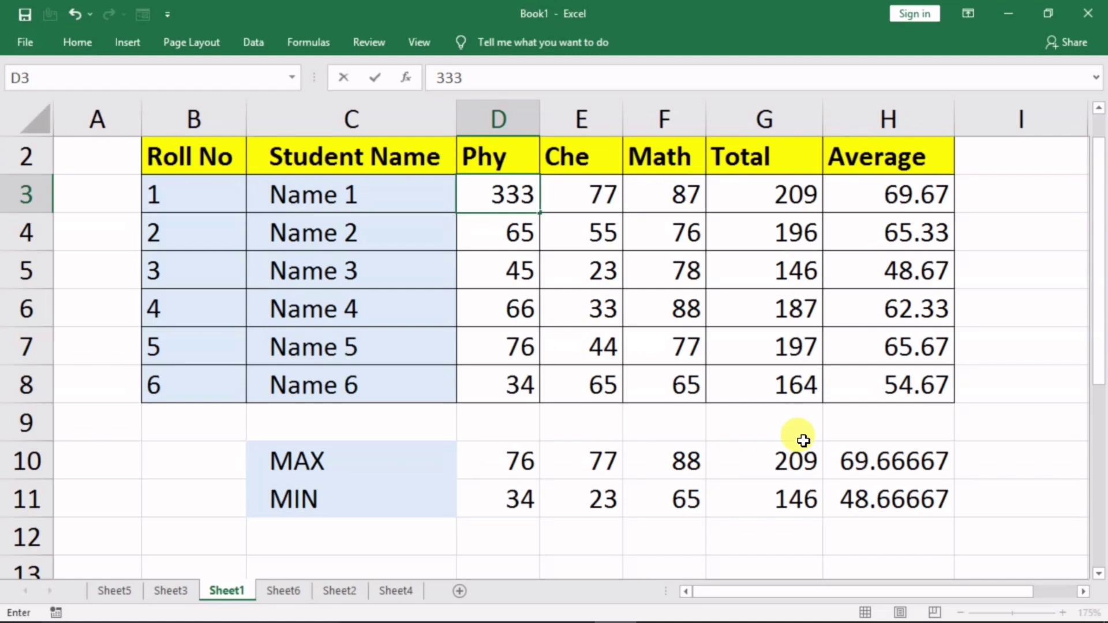
left_click(750, 531)
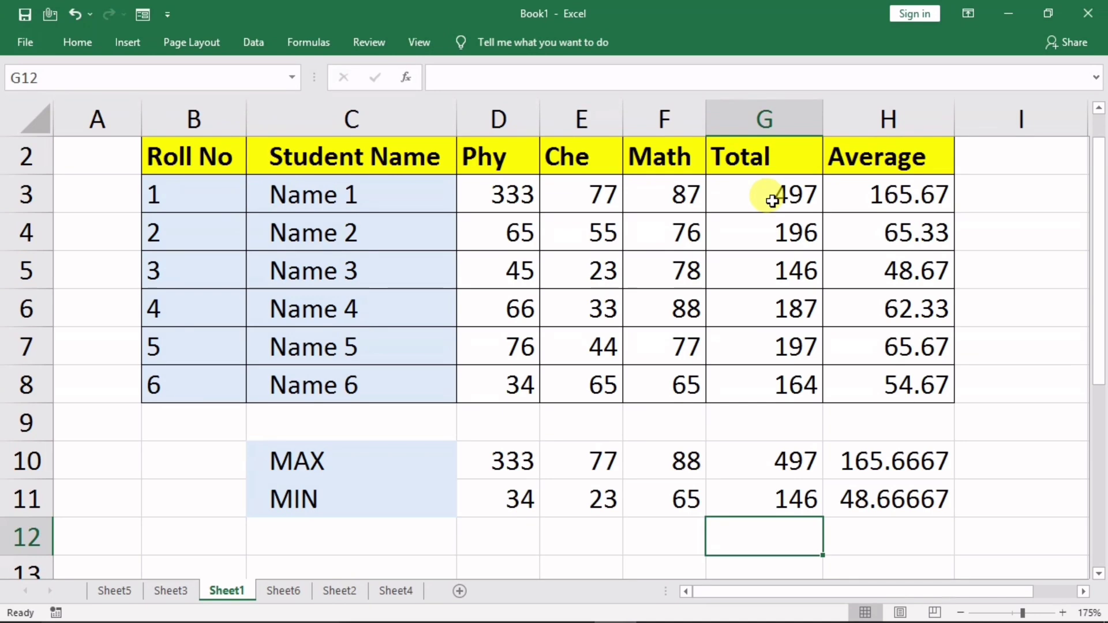
double_click(773, 200)
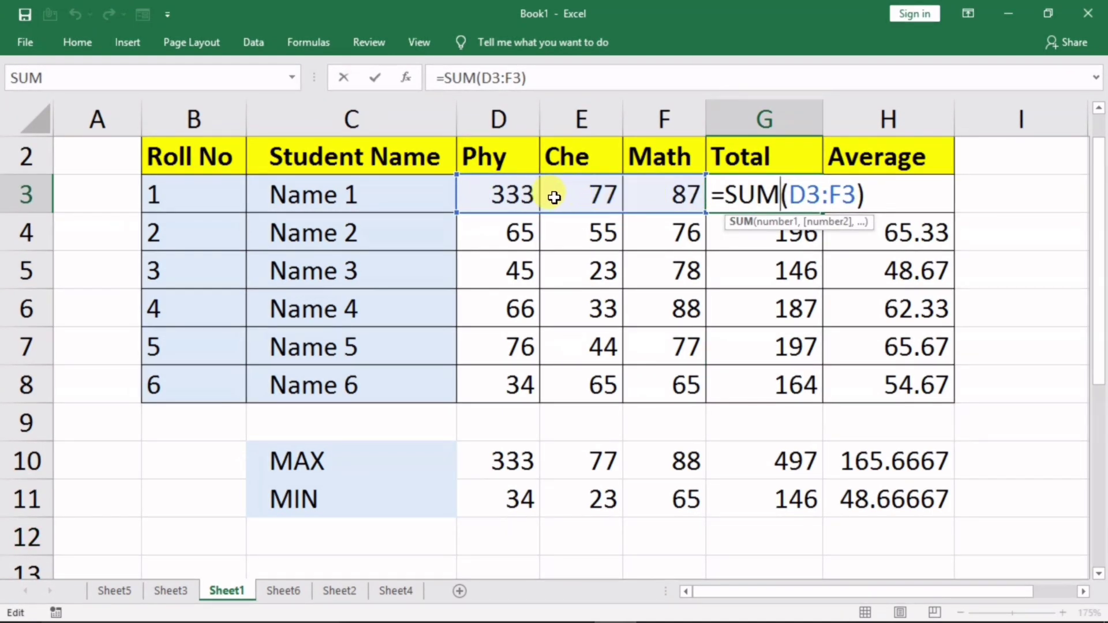
key("Return")
- Set Name 1's Phy mark to 0 and check the Phy MIN formula in D11
left_click(588, 194)
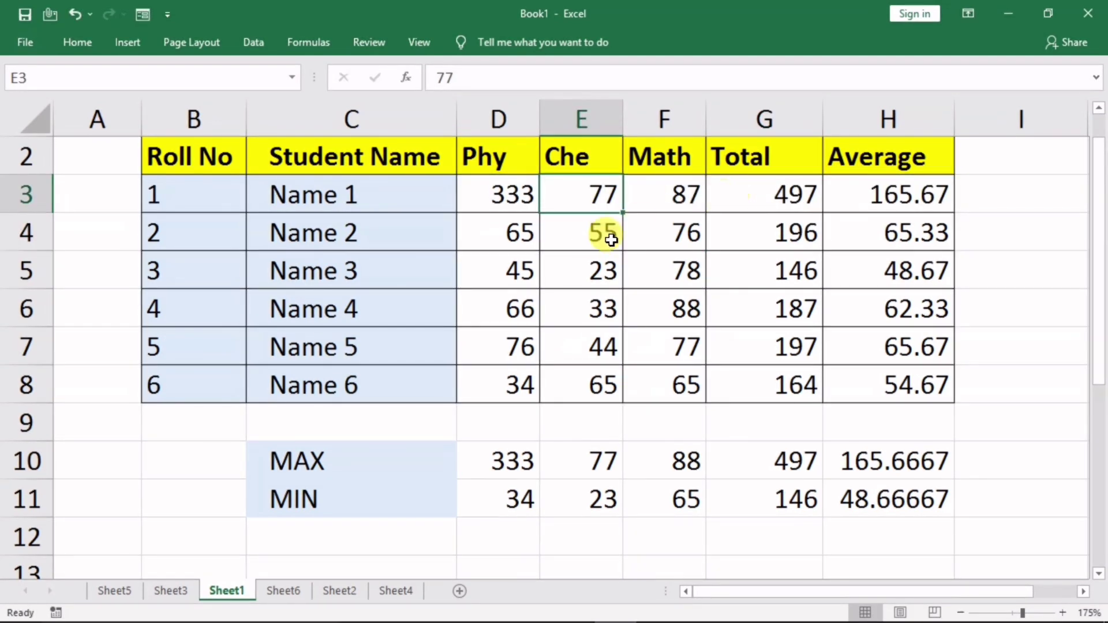
left_click(495, 204)
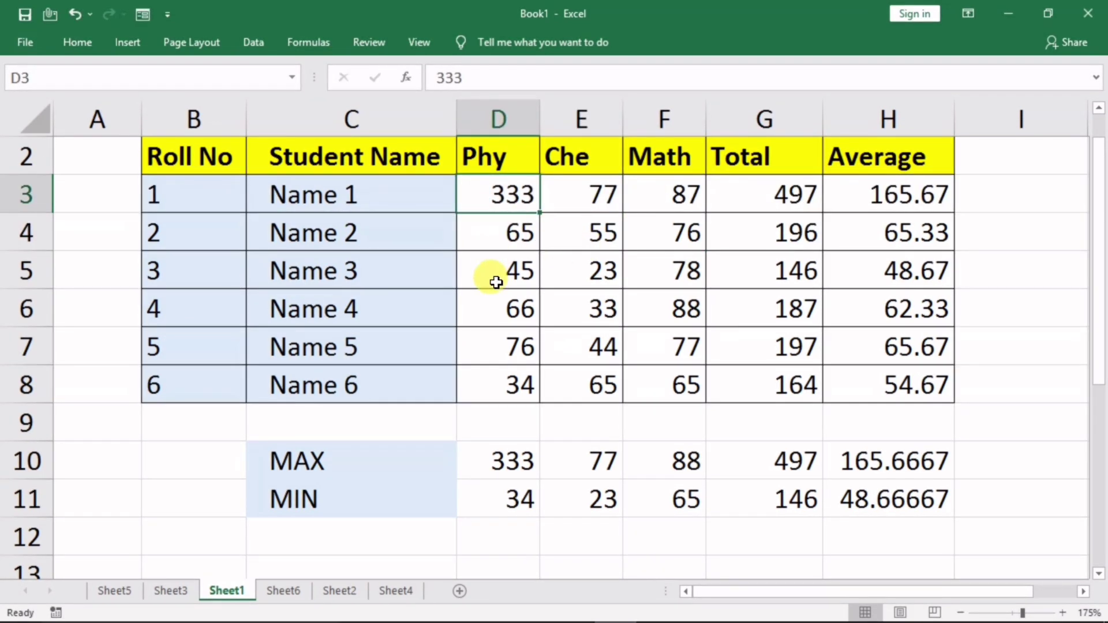
type("0")
key("Return")
left_click(722, 330)
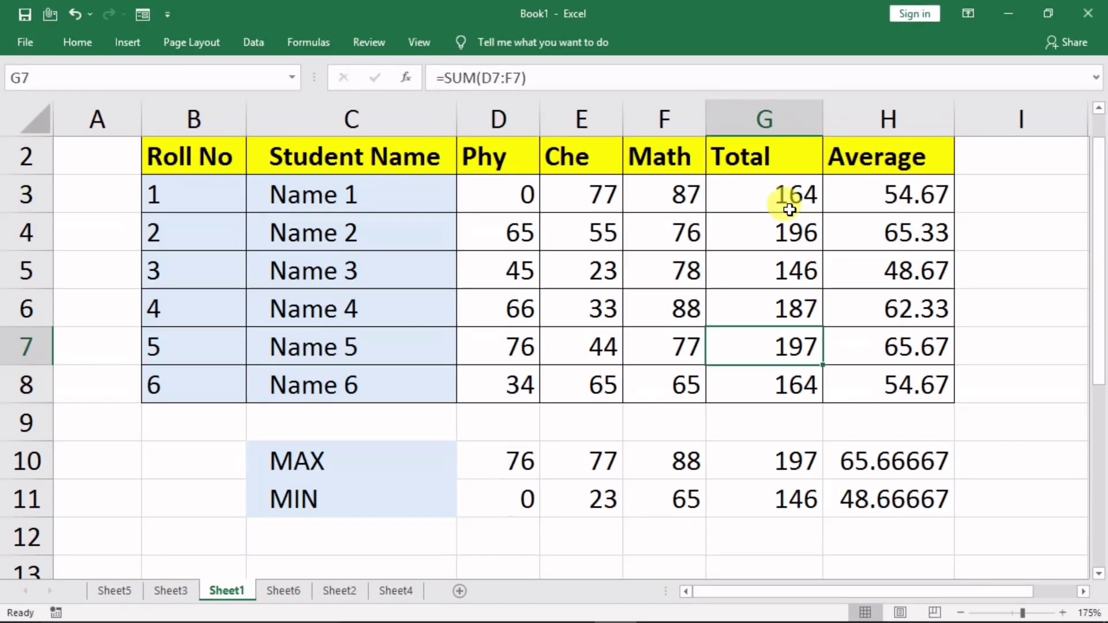
left_click(521, 192)
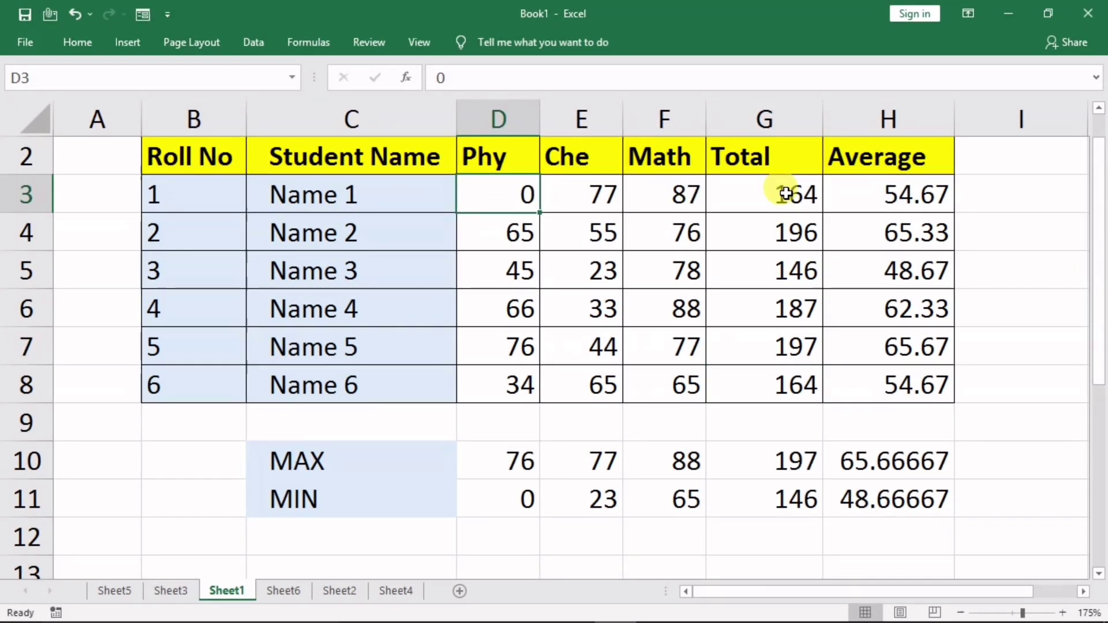
left_click(481, 507)
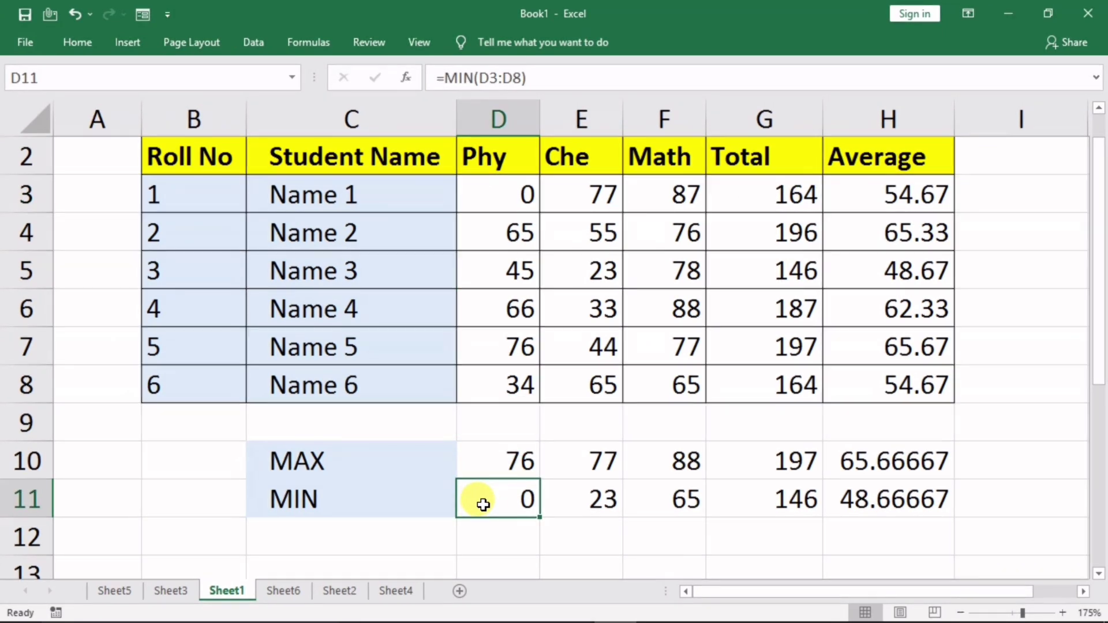
left_click(506, 197)
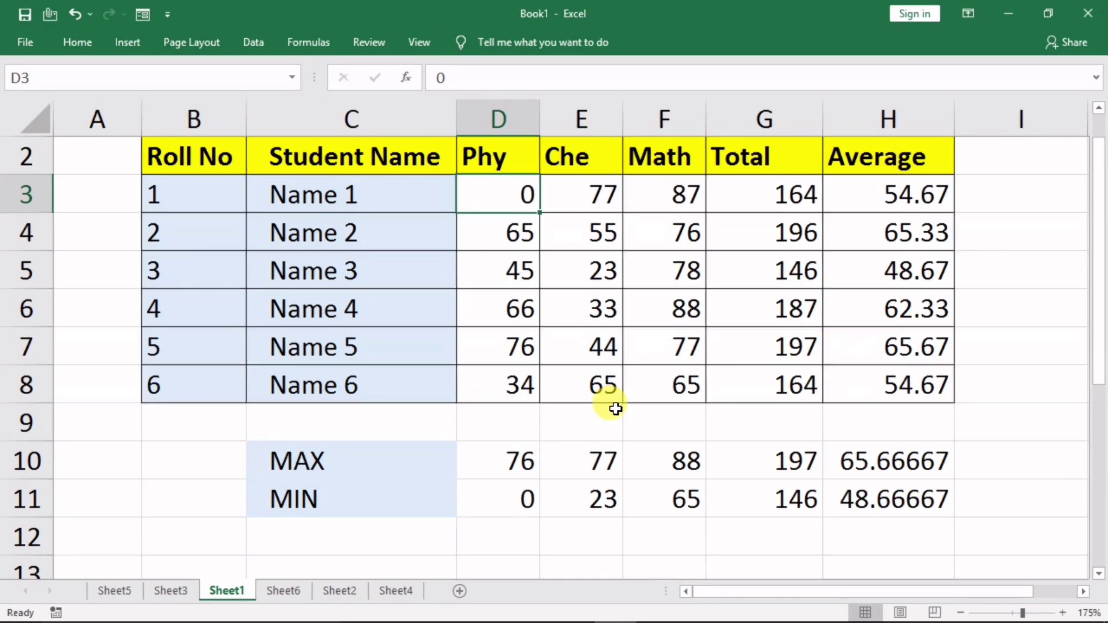
- Set Formulas > Calculation Options to Manual
left_click(328, 42)
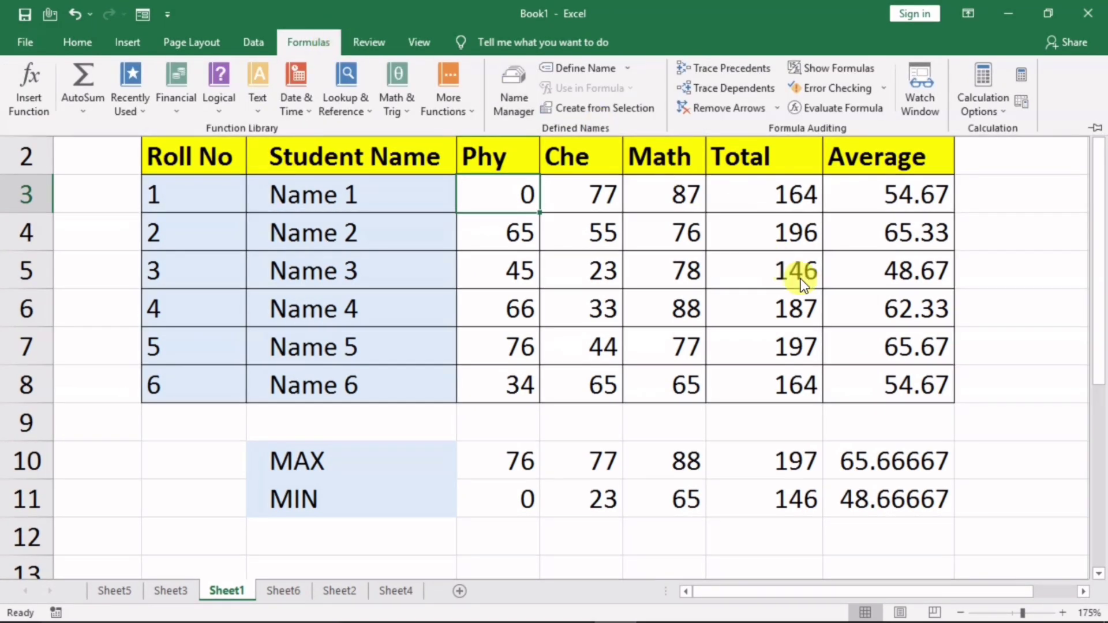
left_click(995, 112)
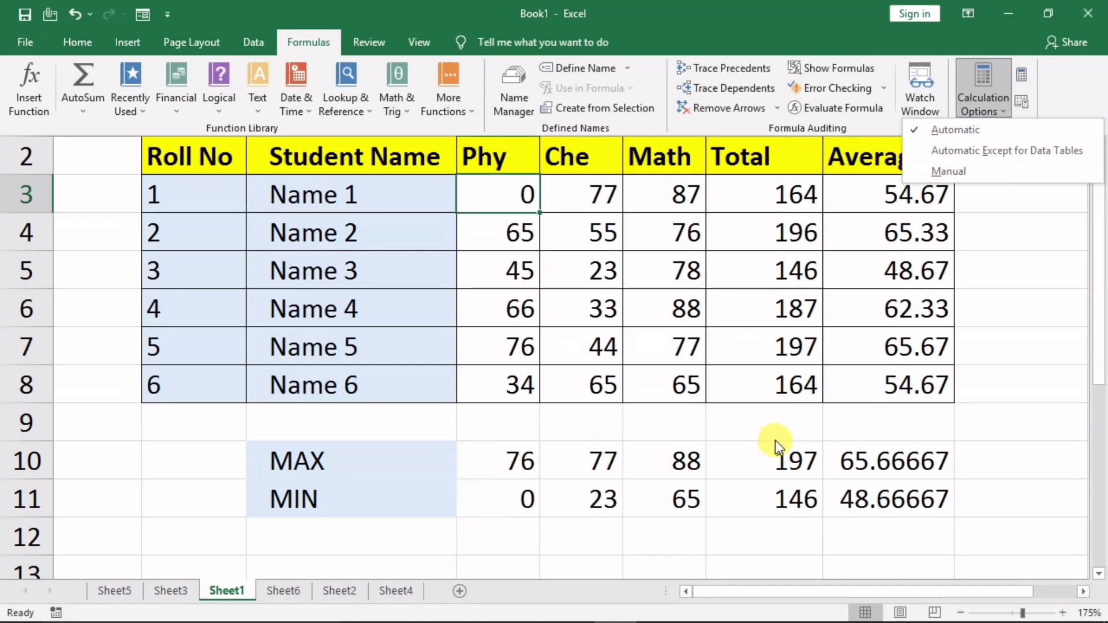
left_click(936, 172)
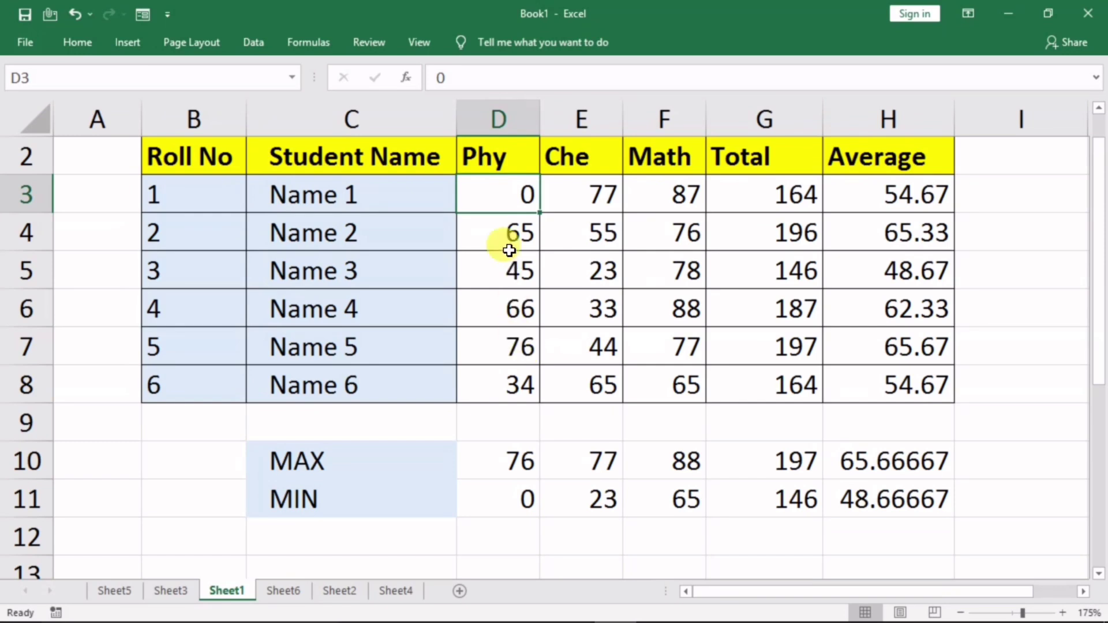
- Change Name 1's Phy mark to 1 and confirm the Phy MIN in D11 stays unrecalculated
type("1")
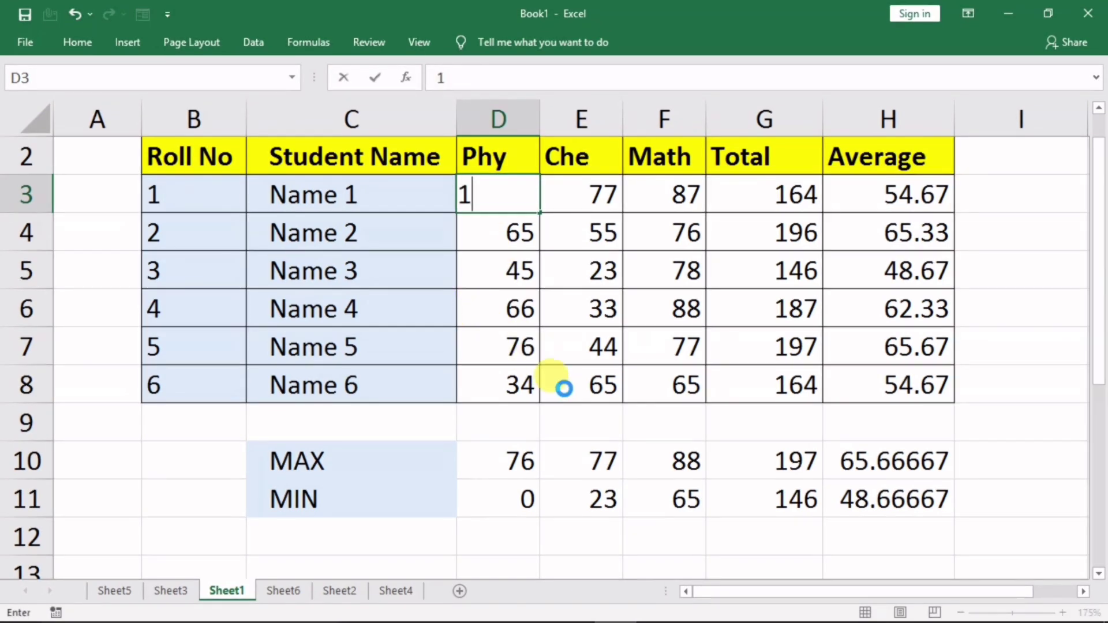
left_click(564, 386)
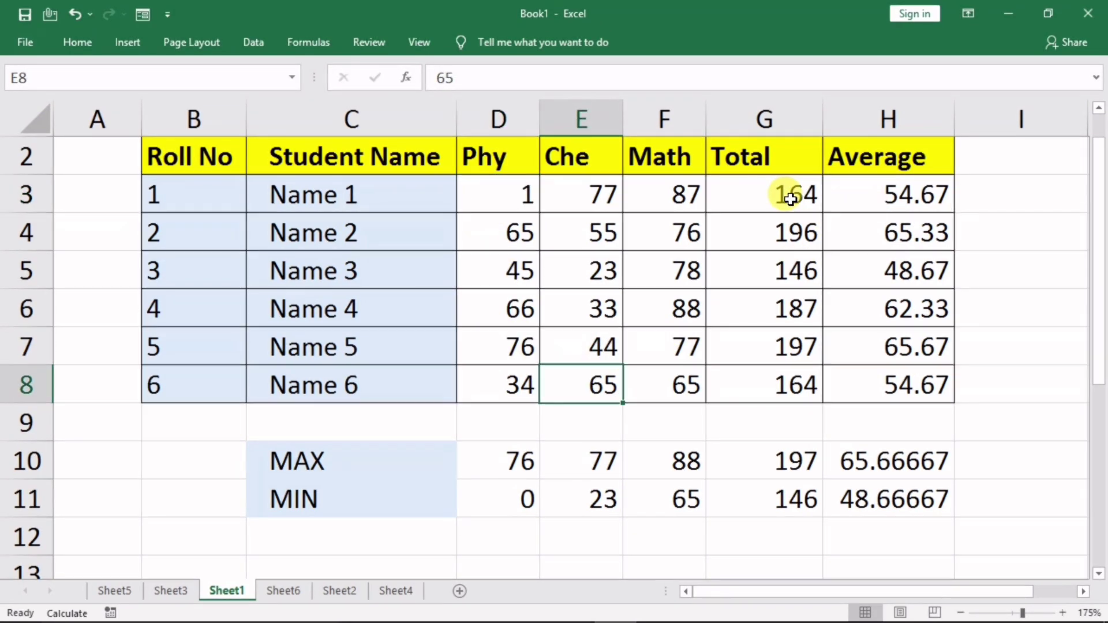
left_click(478, 499)
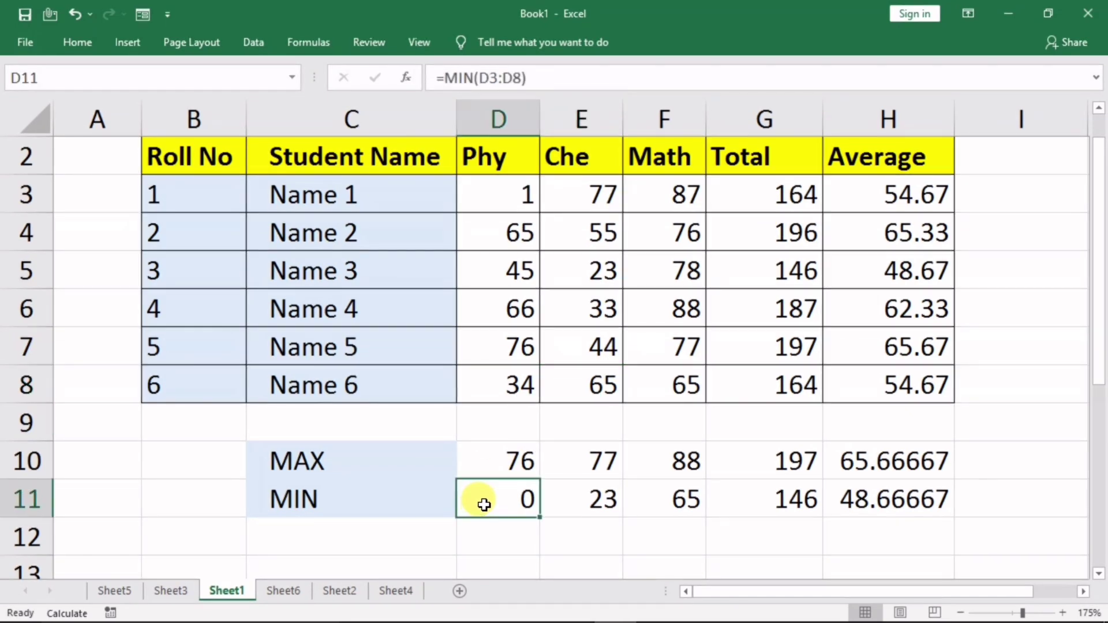
left_click(519, 203)
left_click_drag(519, 203, 495, 383)
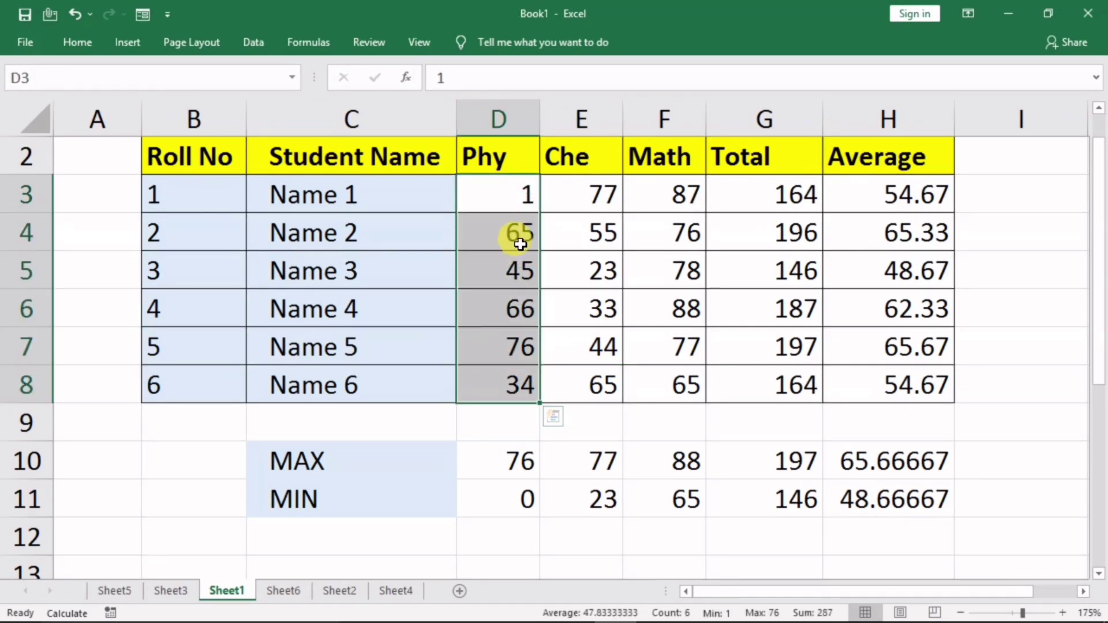
left_click(500, 489)
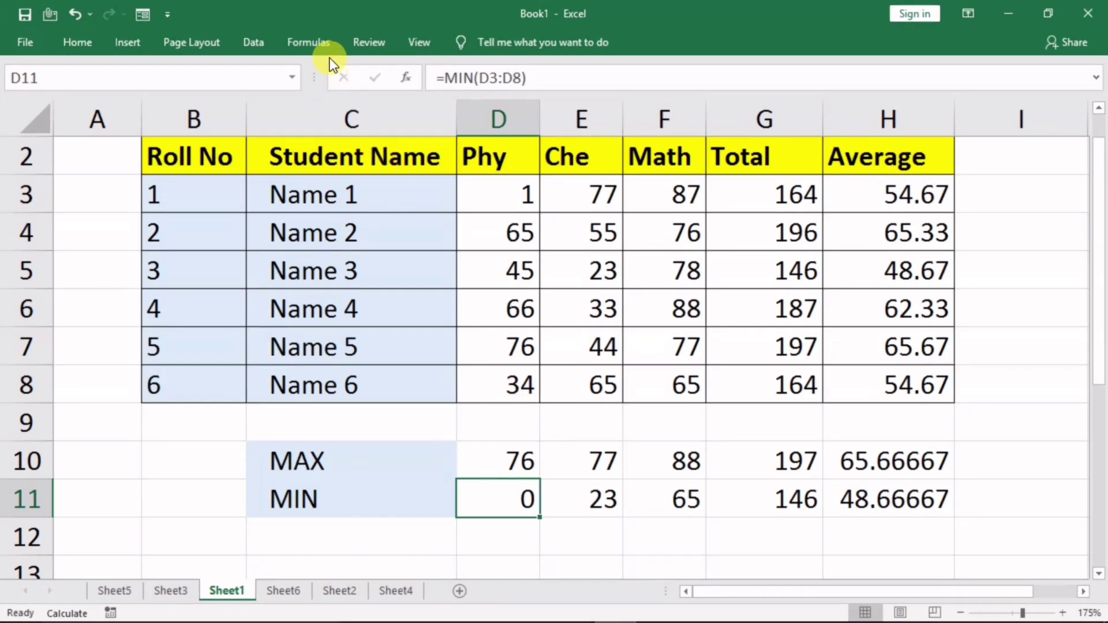
- Set Formulas > Calculation Options back to Automatic
left_click(309, 44)
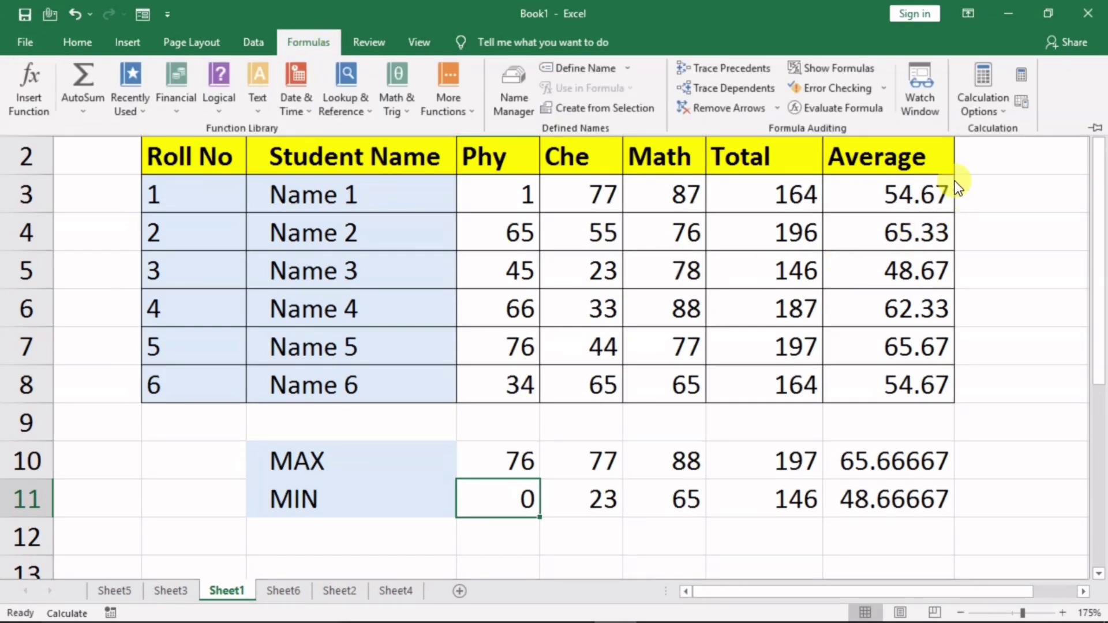
left_click(982, 113)
left_click(938, 130)
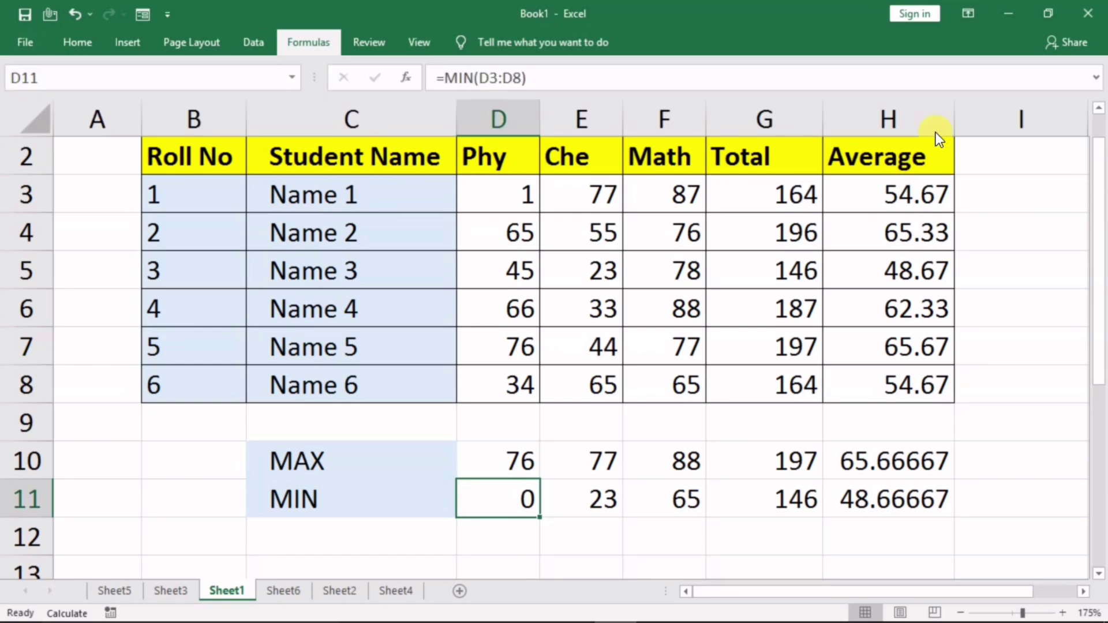
- On Sheet4, delete the 2130 sale in C7 so counts become 5, 7, 3, then go to Sheet5
left_click(397, 590)
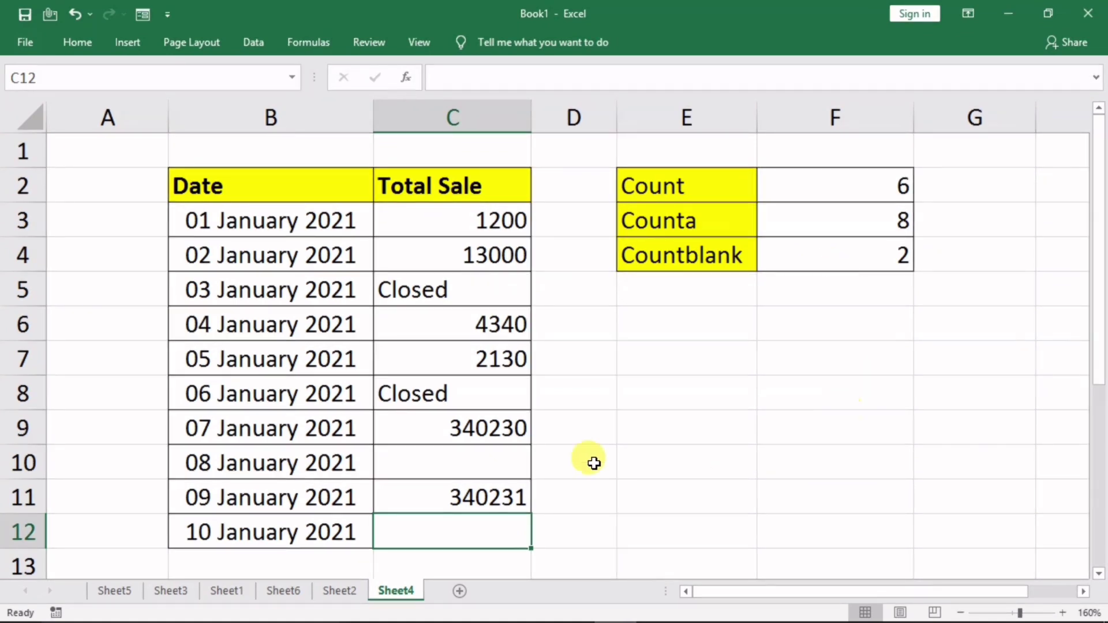
left_click(478, 362)
key("Delete")
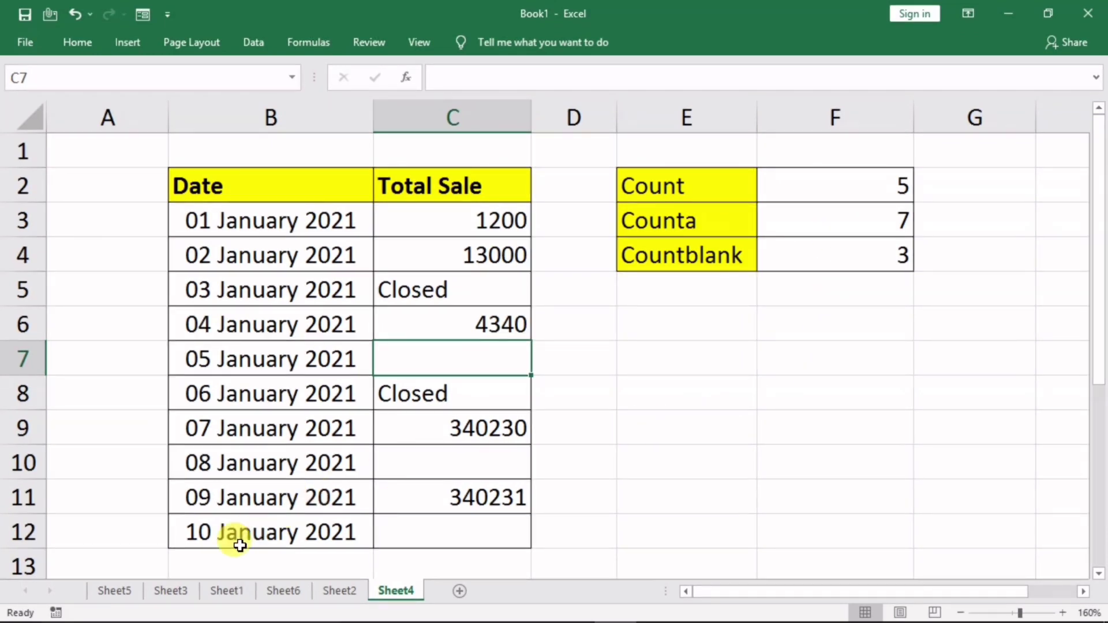
left_click(116, 590)
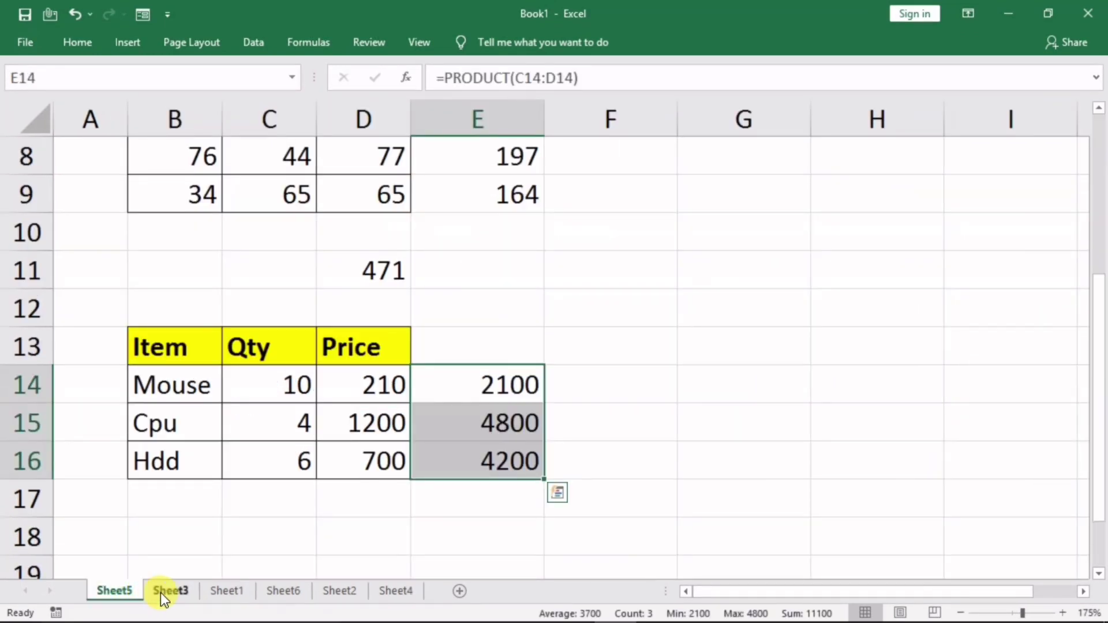
- On Sheet3, insert an empty column C between the names and sale columns
left_click(162, 595)
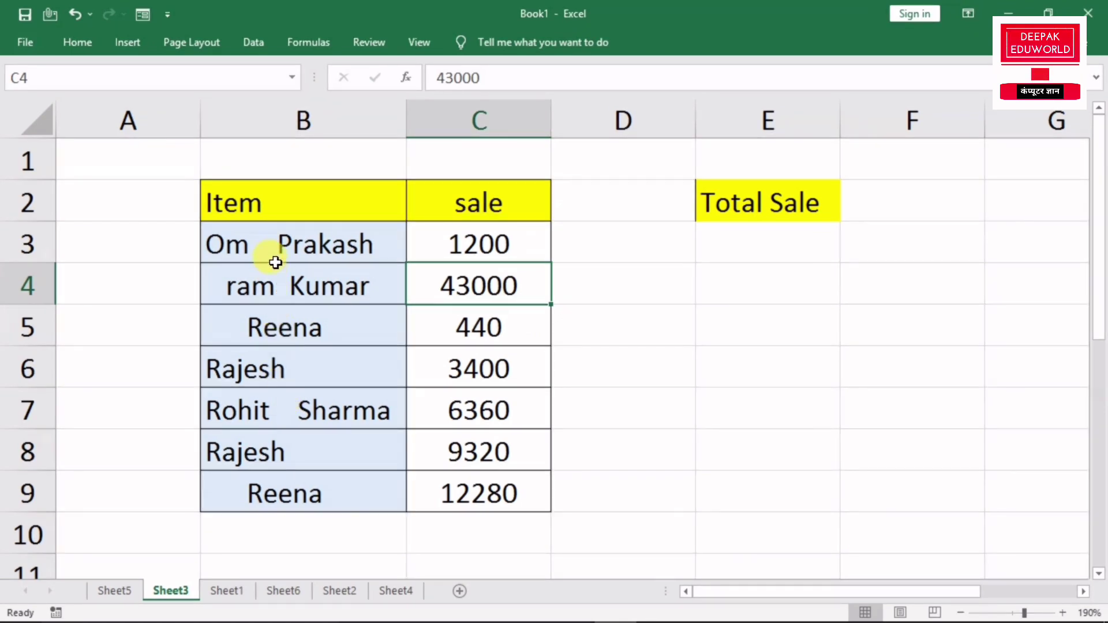
left_click_drag(271, 257, 248, 476)
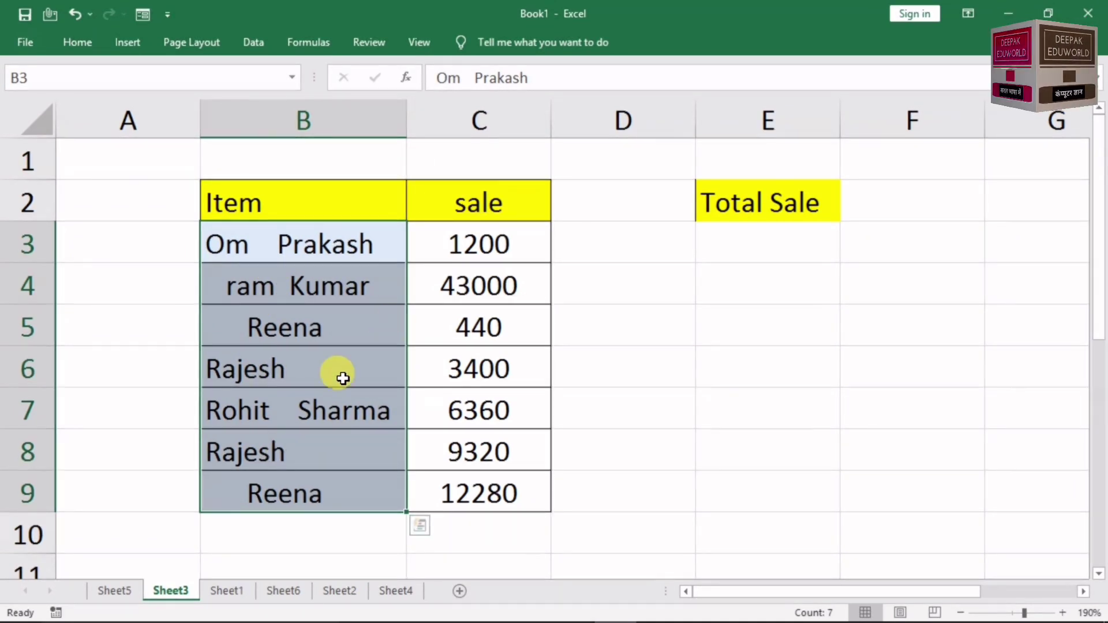
left_click(629, 254)
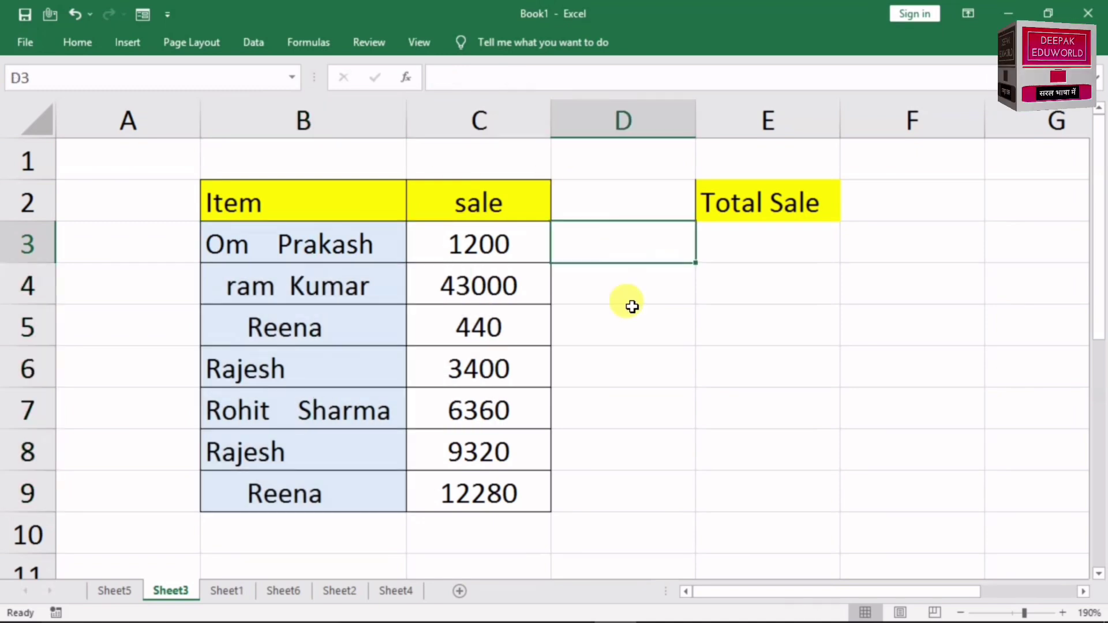
right_click(487, 116)
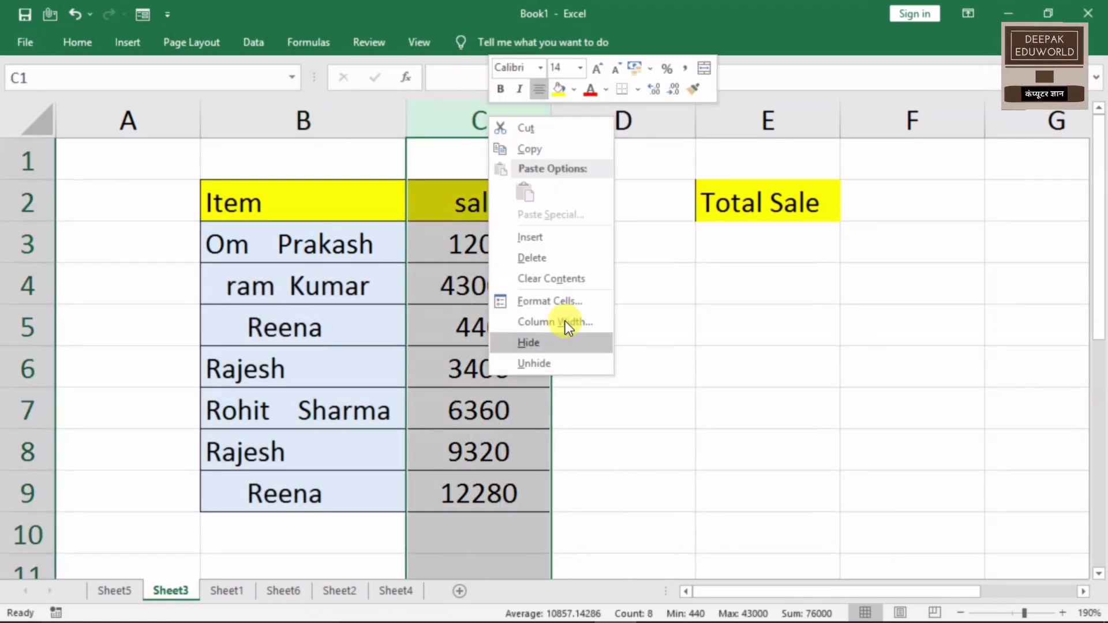
left_click(548, 237)
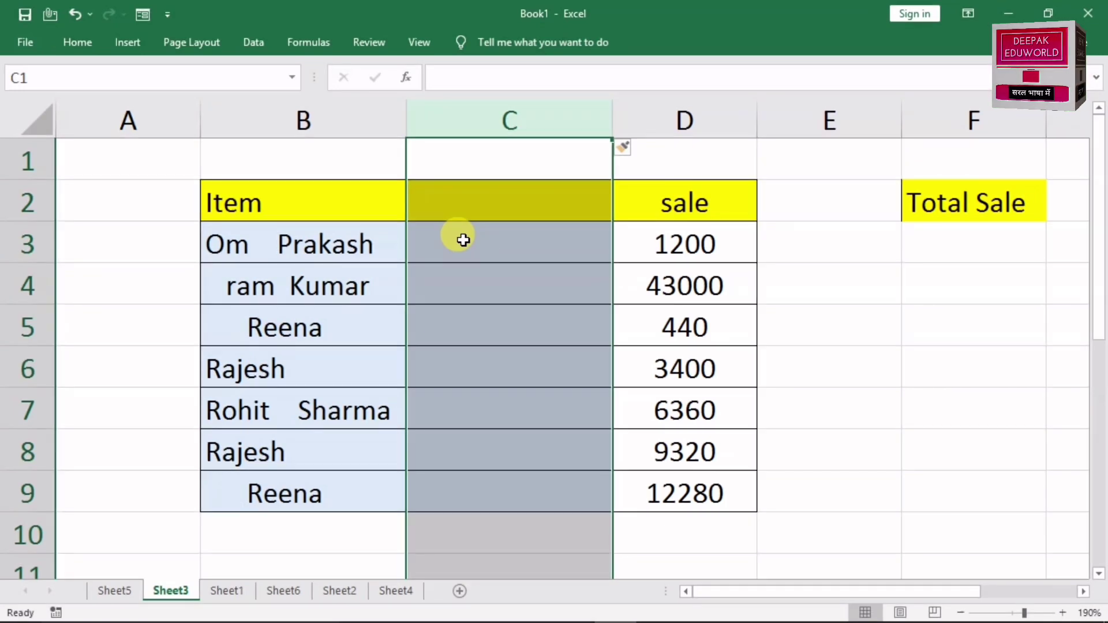
- Copy the Item heading from B2 into C2
left_click(460, 237)
left_click(341, 200)
key("ctrl+c")
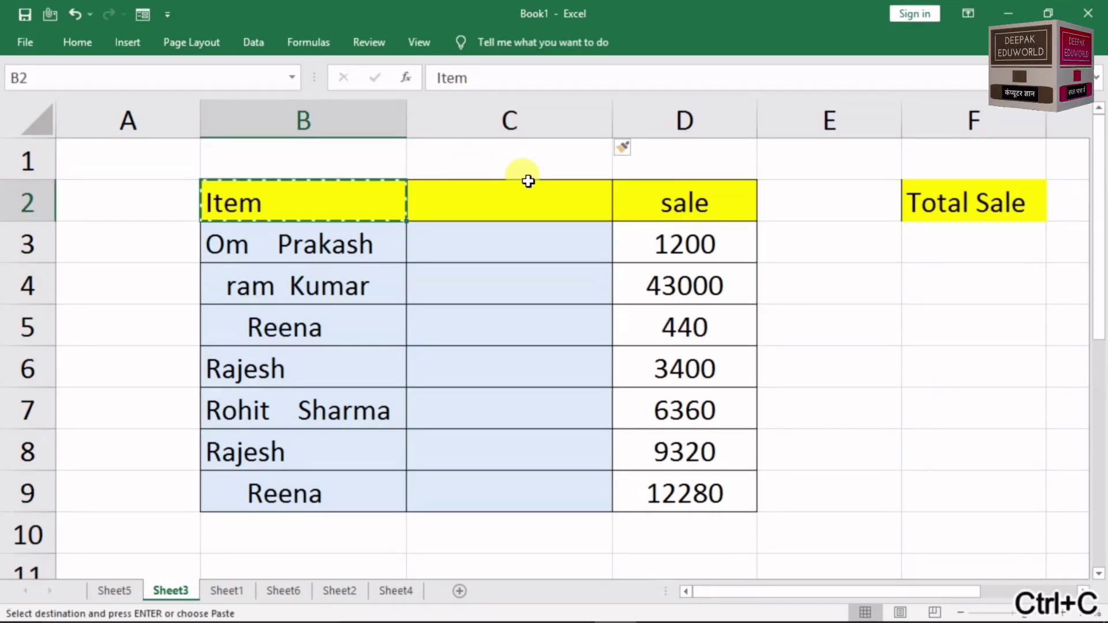
left_click(501, 198)
key("ctrl+v")
left_click(499, 237)
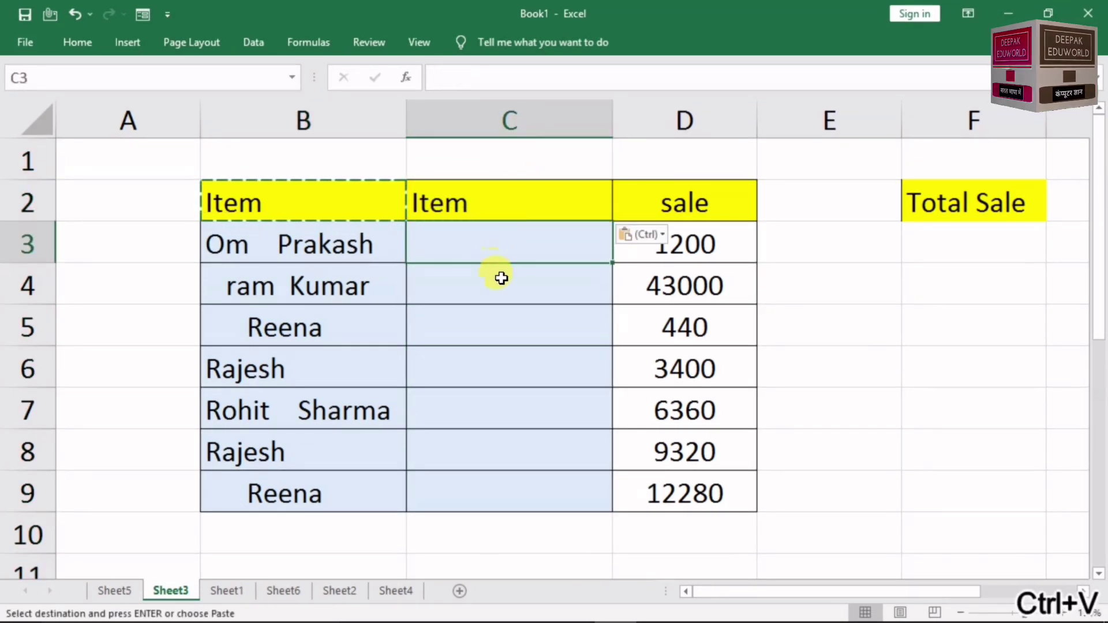
- Enter =TRIM(B3) in C3 and fill it down to C9
type("=t")
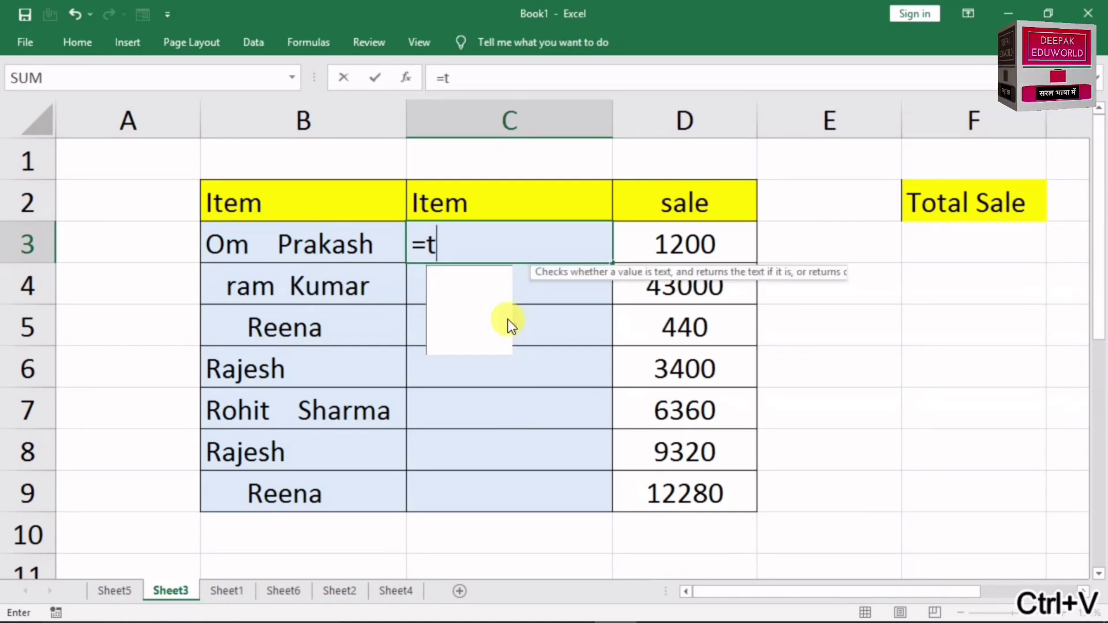
type("rim(")
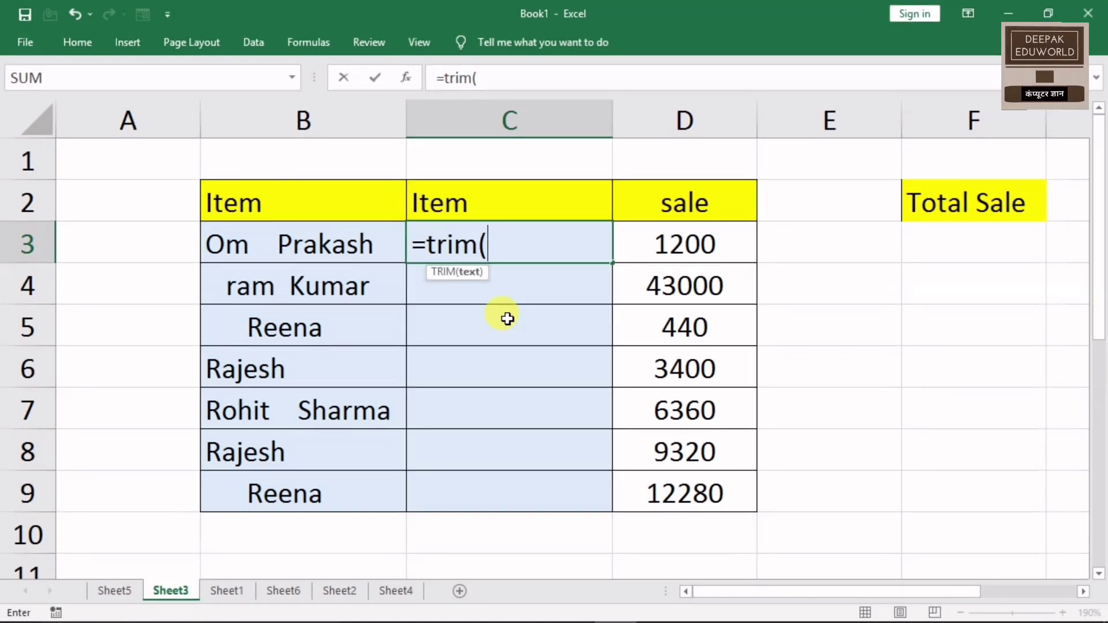
left_click(289, 251)
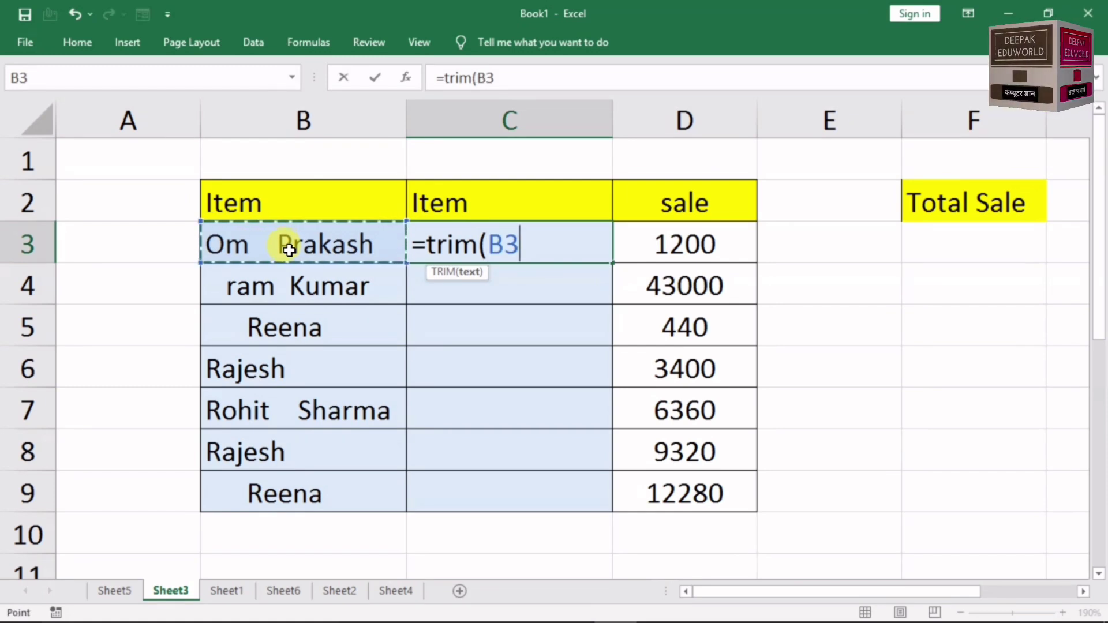
type(")")
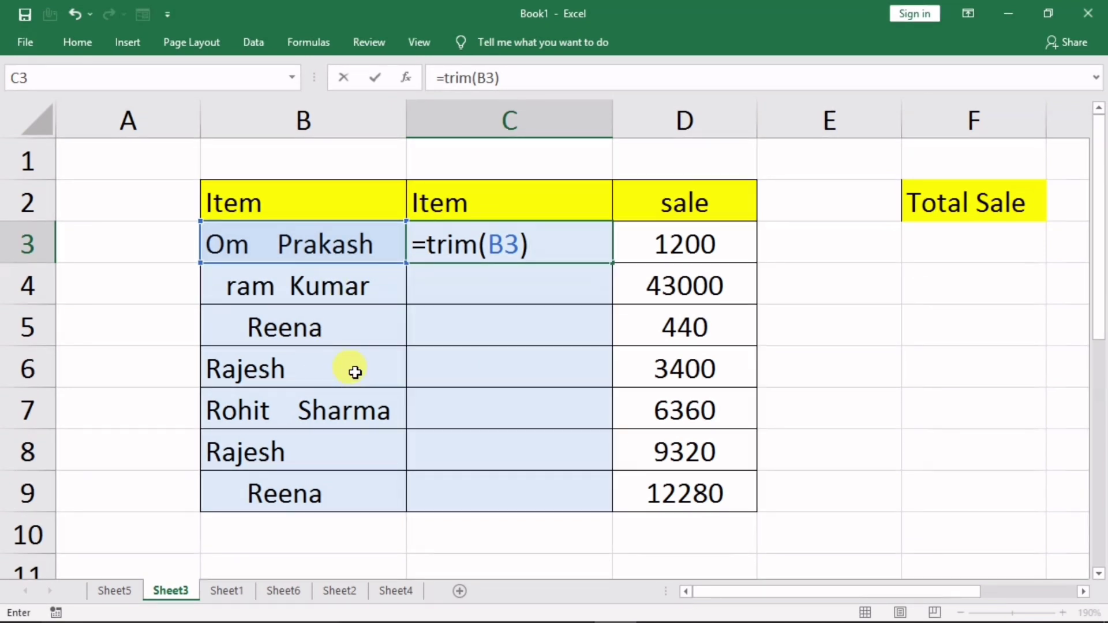
key("Return")
left_click(540, 244)
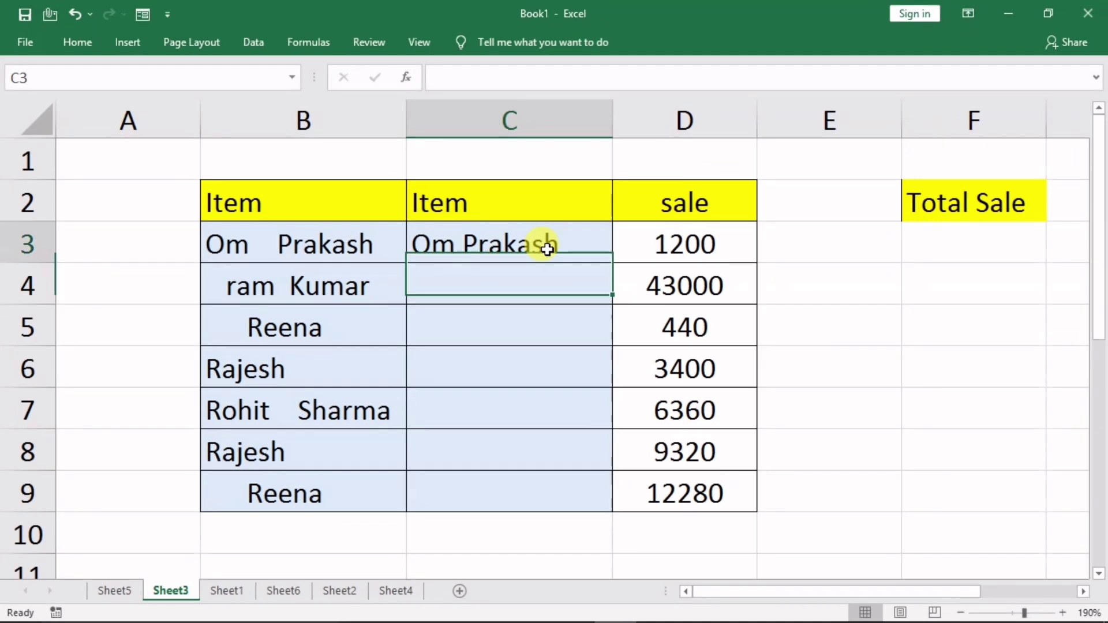
left_click_drag(613, 263, 609, 502)
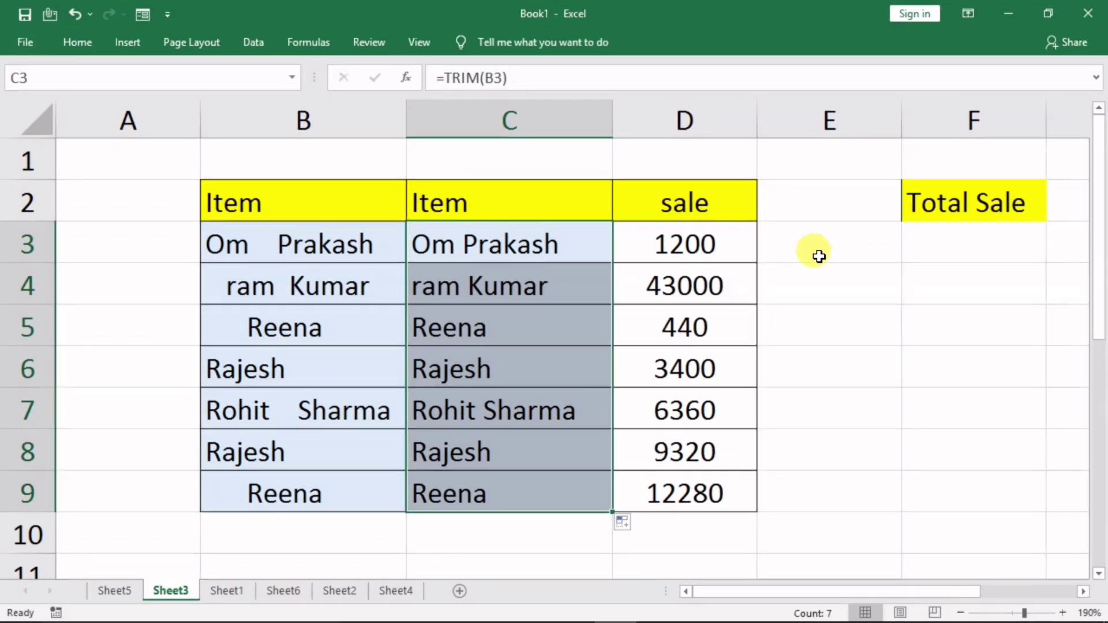
left_click(473, 244)
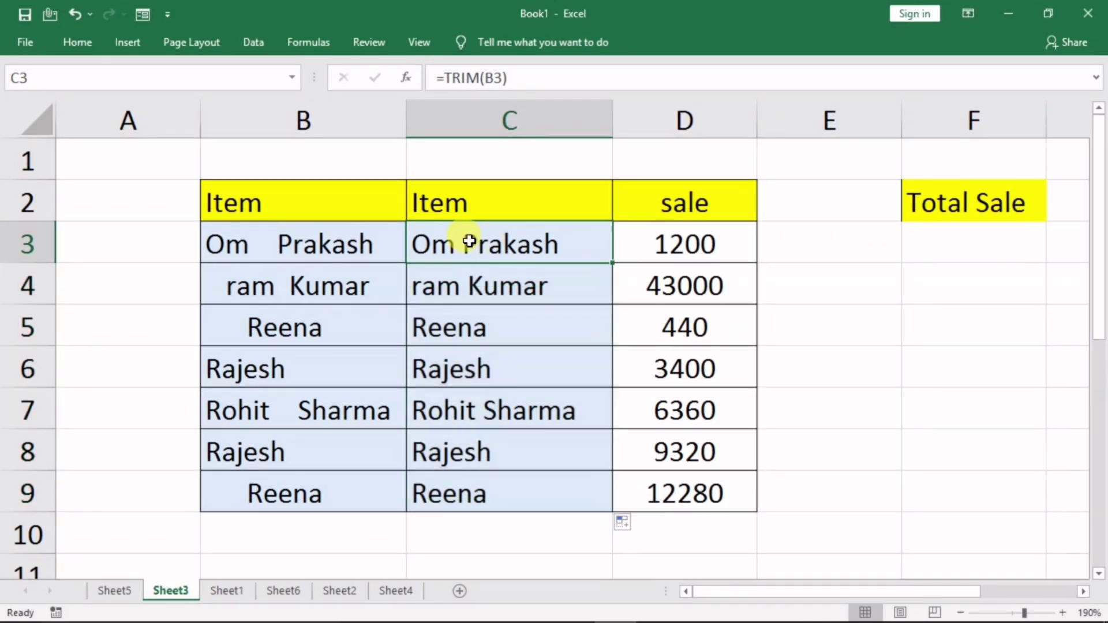
left_click(816, 247)
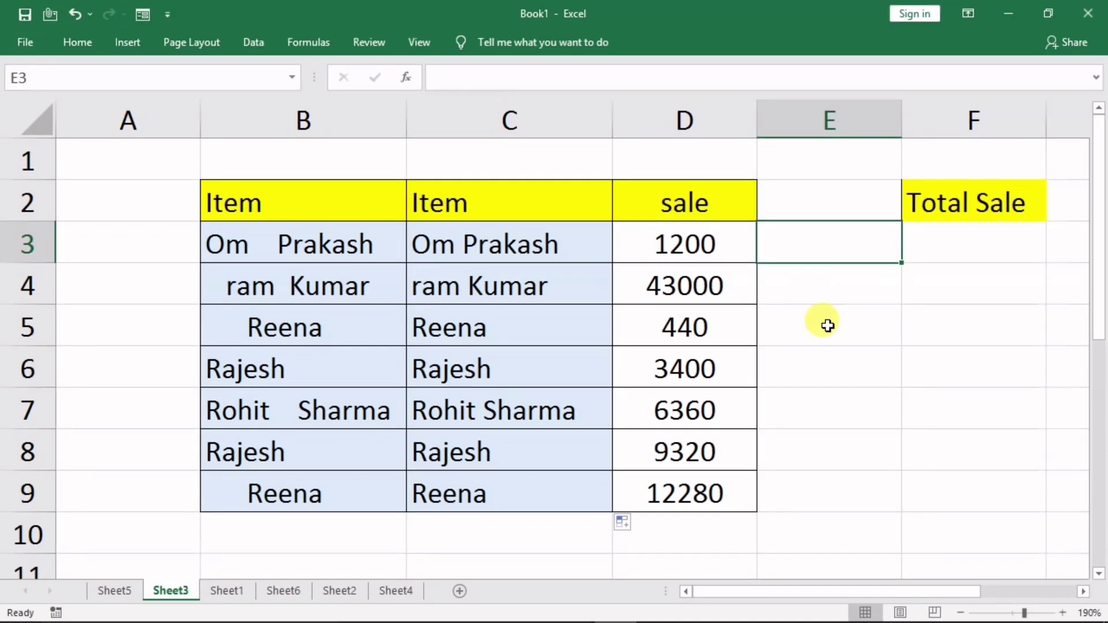
- Enter =LEN(C3) in E3 and fill down to E9, giving 10, 9, 5, 6, 12, 6, 5
type("=")
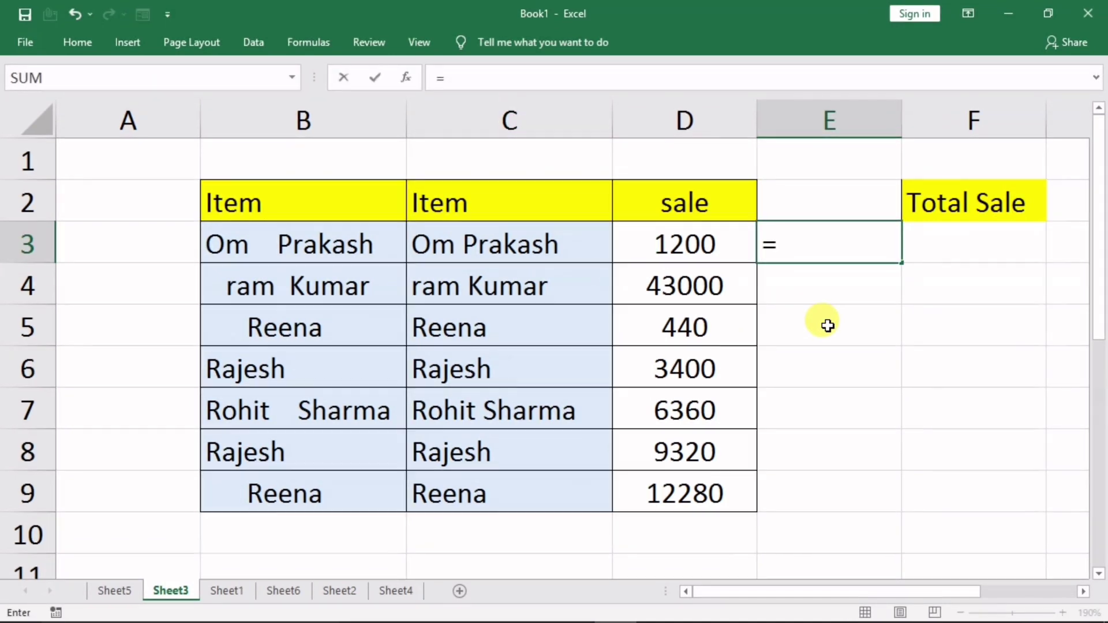
type("len")
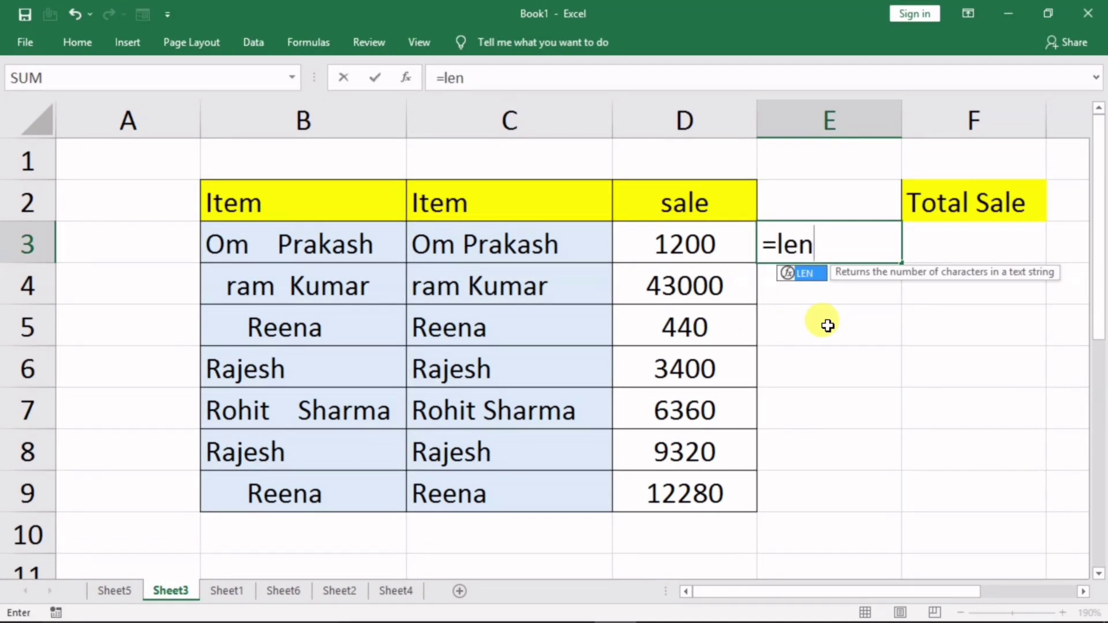
type("(")
left_click(464, 248)
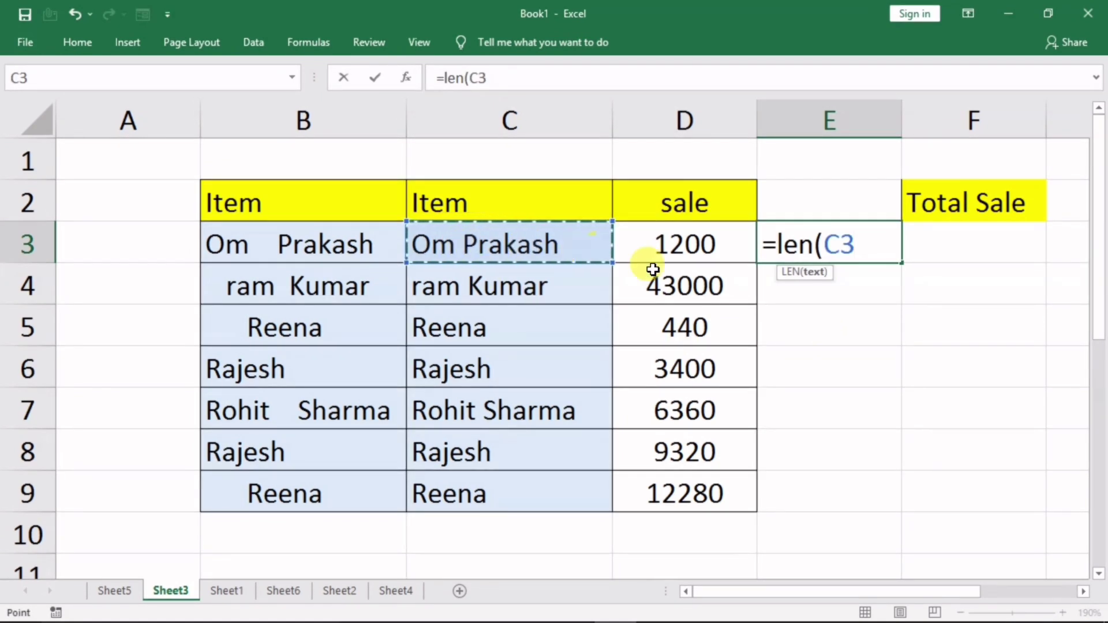
key("Return")
left_click(848, 245)
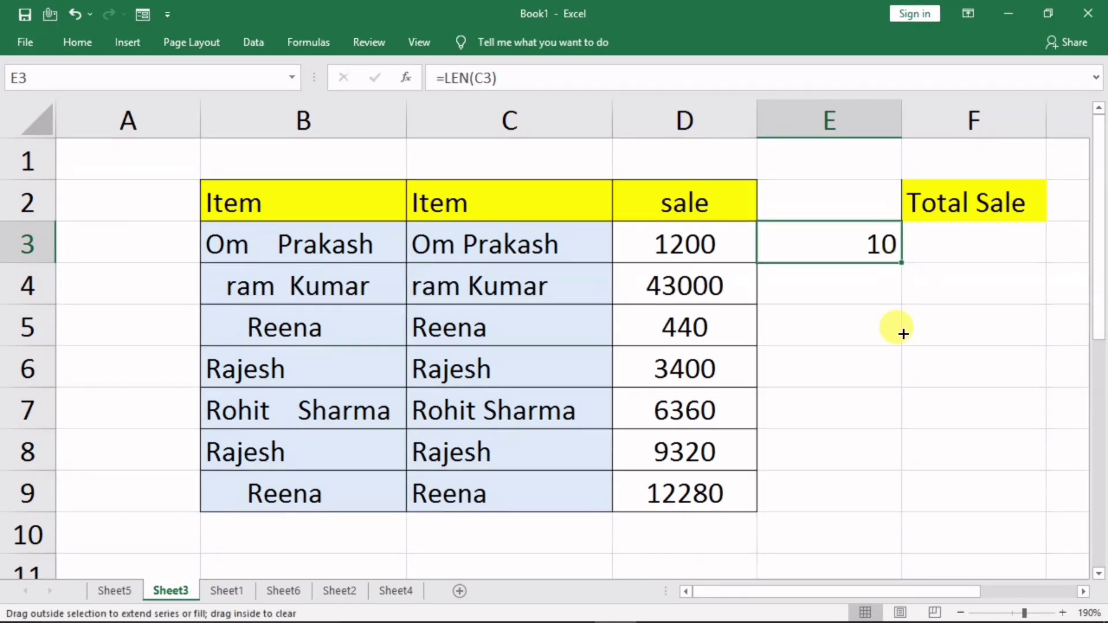
left_click_drag(903, 334, 844, 476)
left_click(834, 334)
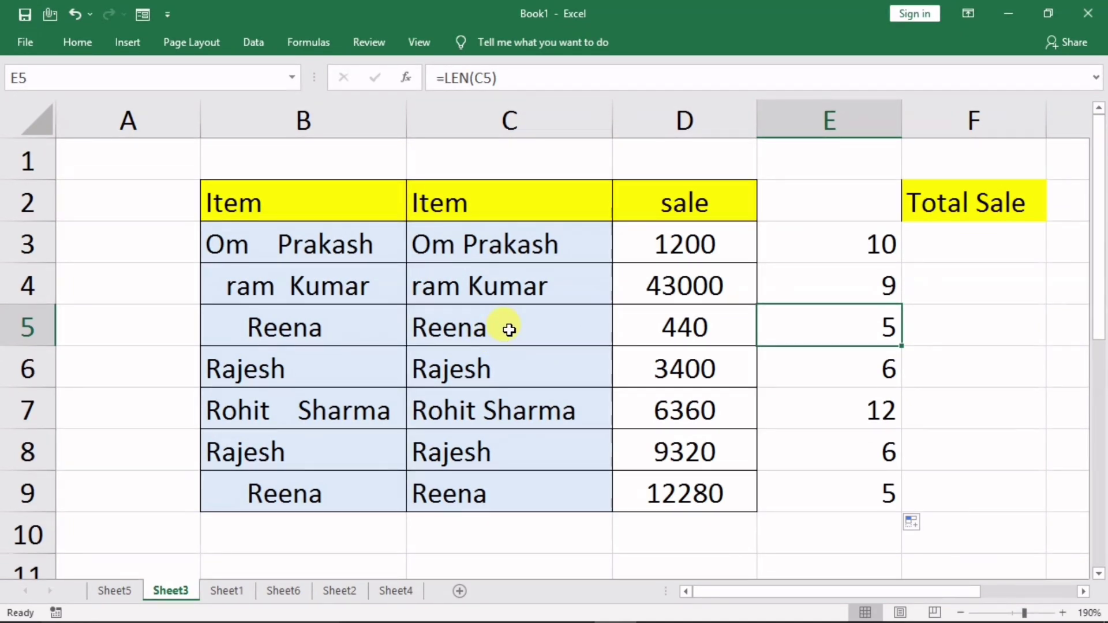
- Inspect C5's =TRIM(B5) formula without changes, then bring up the Home ribbon
double_click(509, 330)
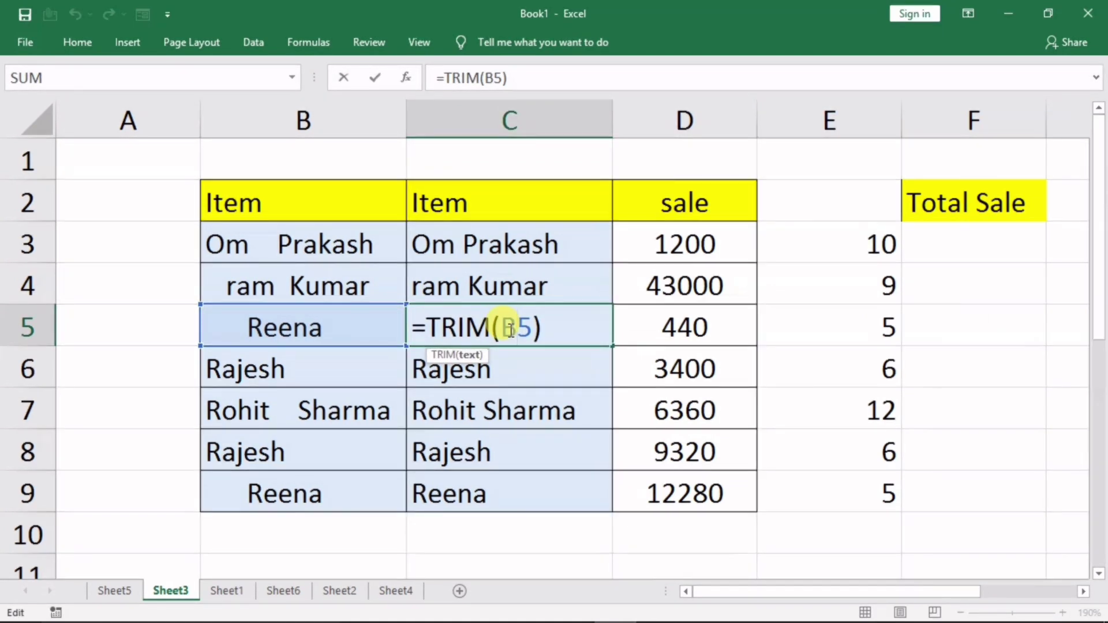
key("Return")
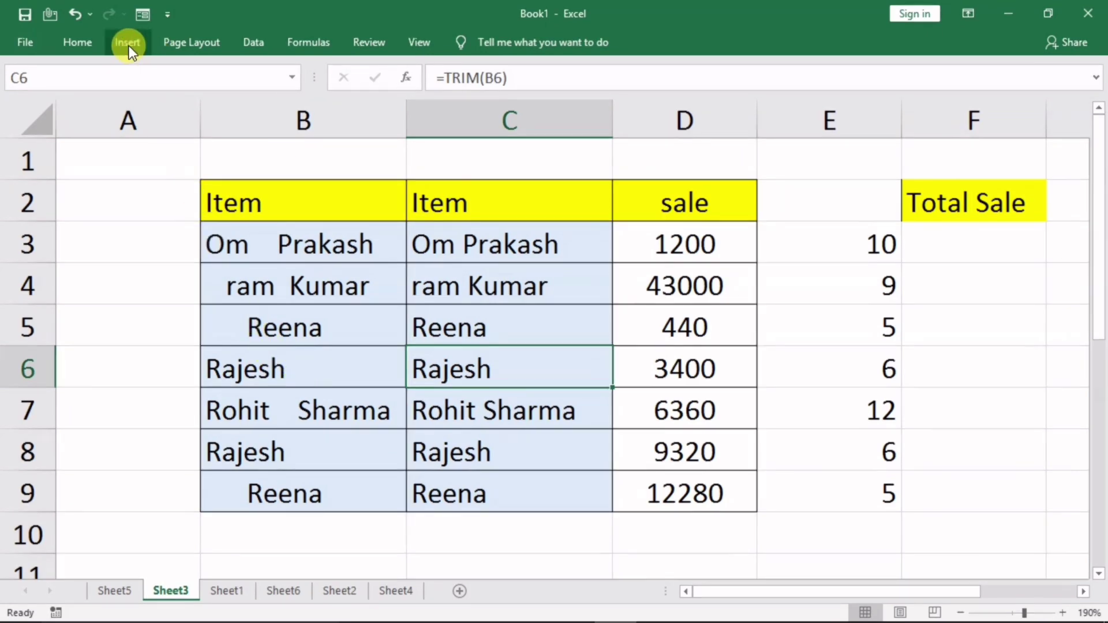
left_click(81, 43)
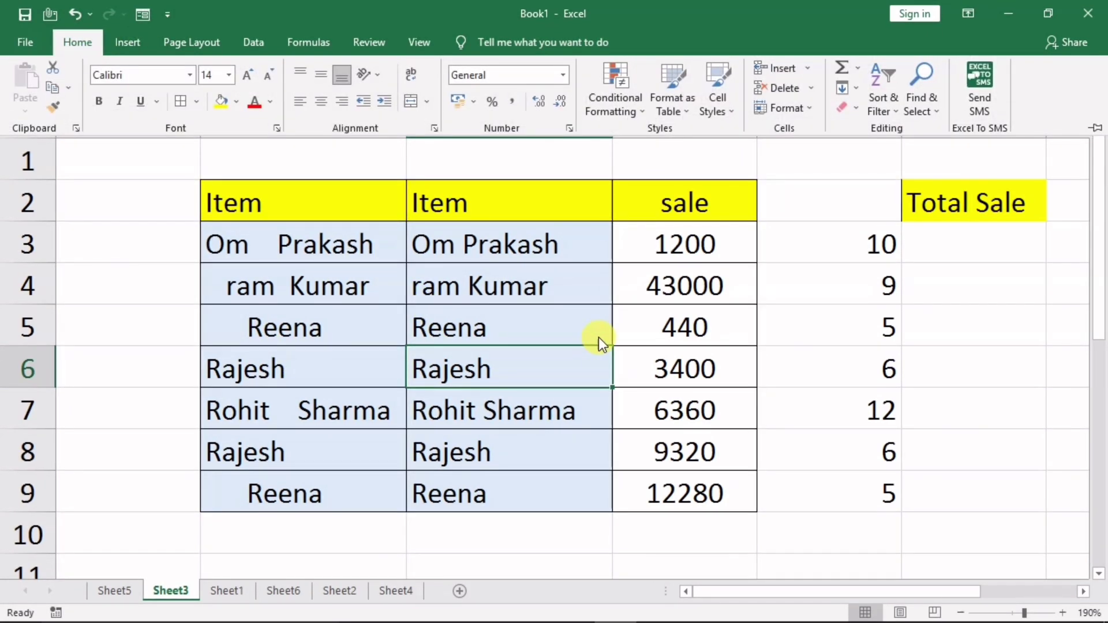